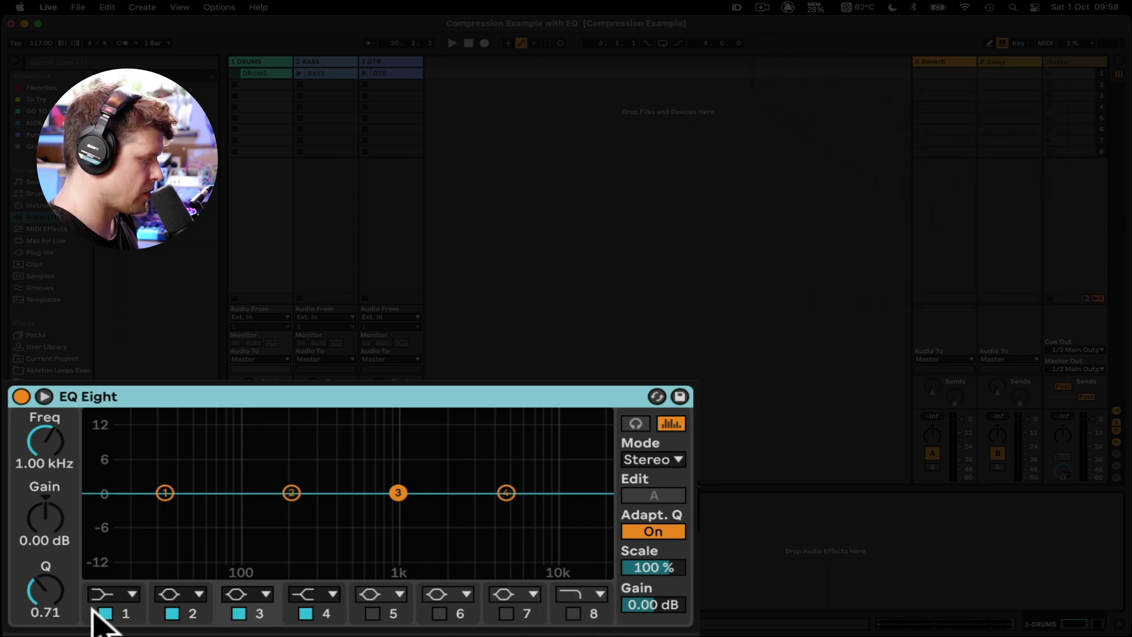
# Switch EQ Eight's band 1 to a notch filter and place it at about 33.7 Hz with Q 13.9
pyautogui.click(126, 596)
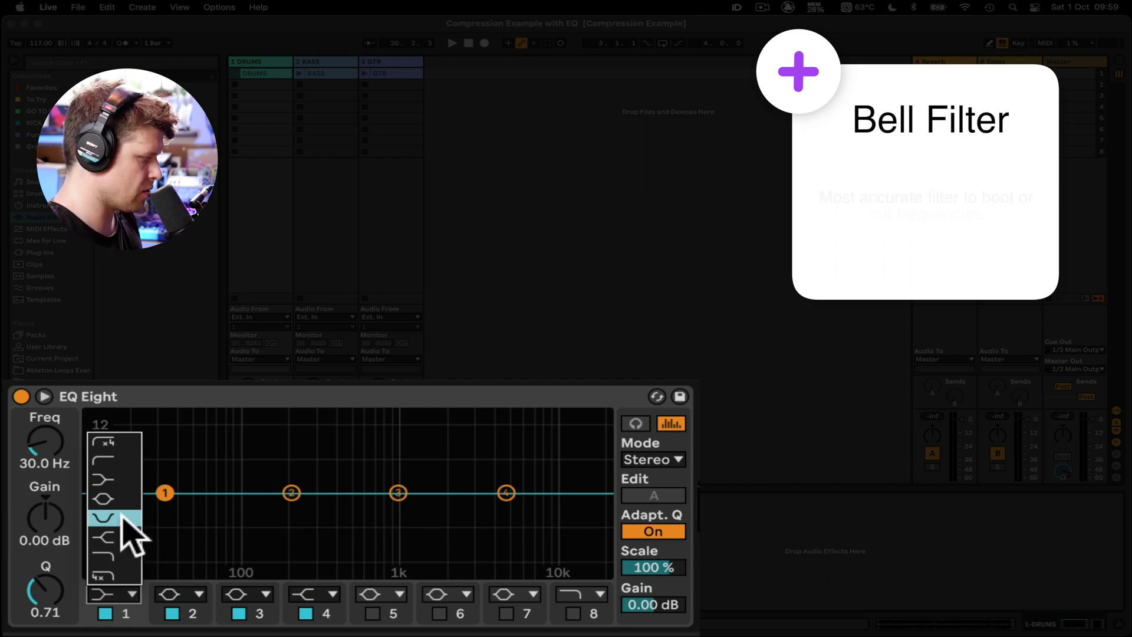
pyautogui.click(122, 517)
pyautogui.moveTo(165, 512); pyautogui.dragTo(171, 423)
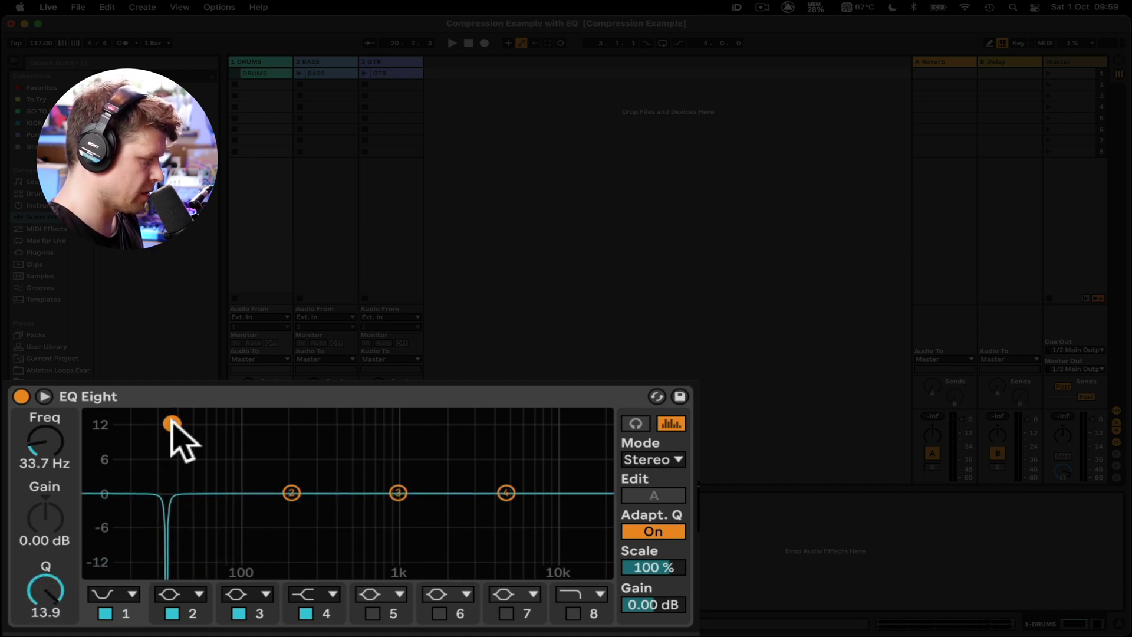
# Change band 1 to a bell filter, sweep it along the spectrum, and boost it about 11.5 dB at 35.9 Hz
pyautogui.click(107, 594)
pyautogui.click(117, 499)
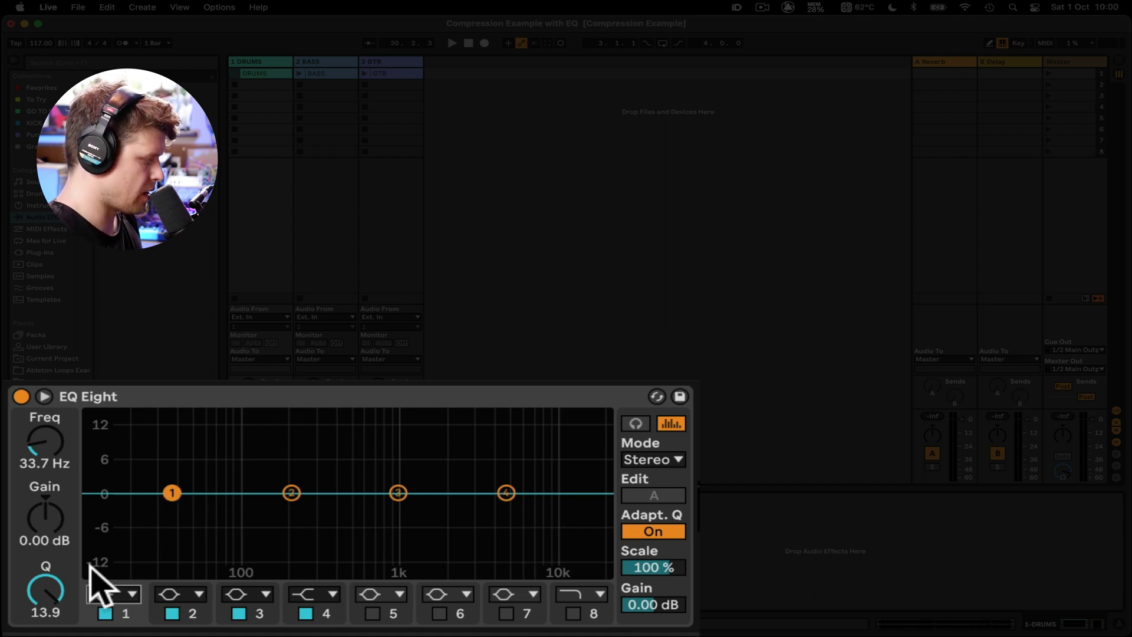
pyautogui.click(97, 594)
pyautogui.click(99, 593)
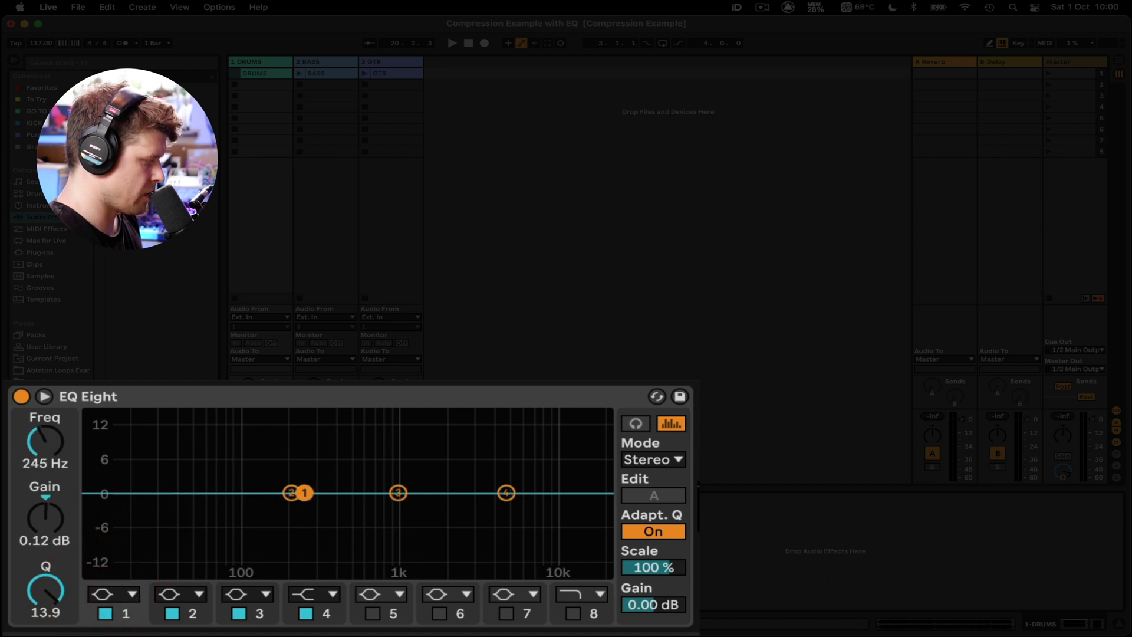
pyautogui.moveTo(374, 491); pyautogui.dragTo(465, 491)
pyautogui.moveTo(537, 491); pyautogui.dragTo(176, 433)
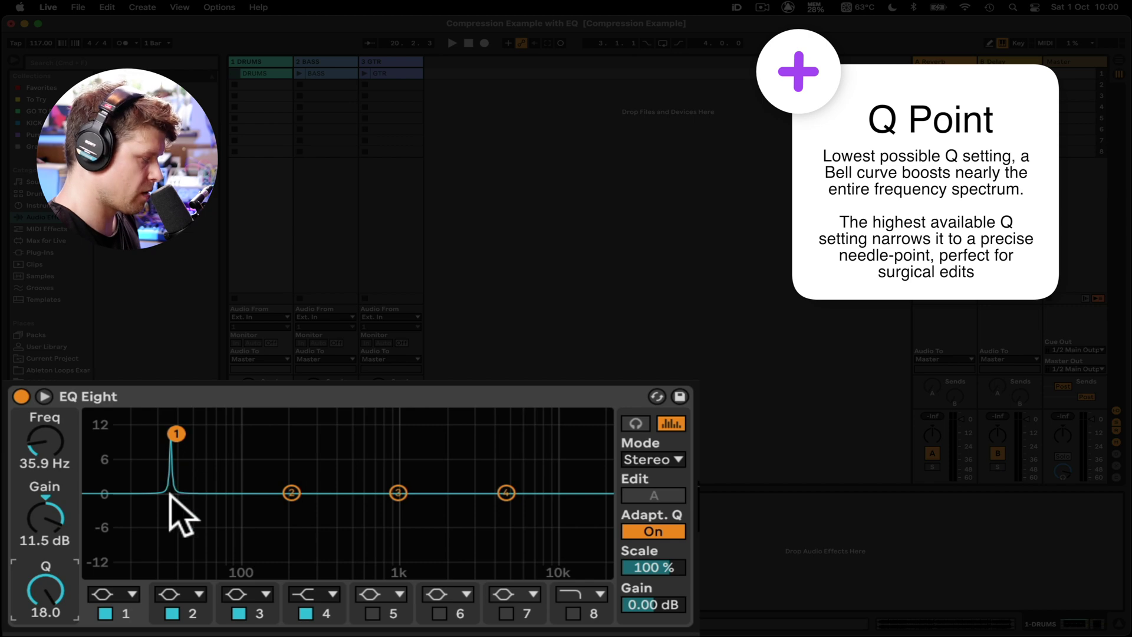
# Widen the band 1 bell to Q 0.10, move it to about 80.8 Hz, and bring its gain to about -3.57 dB
pyautogui.moveTo(46, 589); pyautogui.dragTo(46, 633)
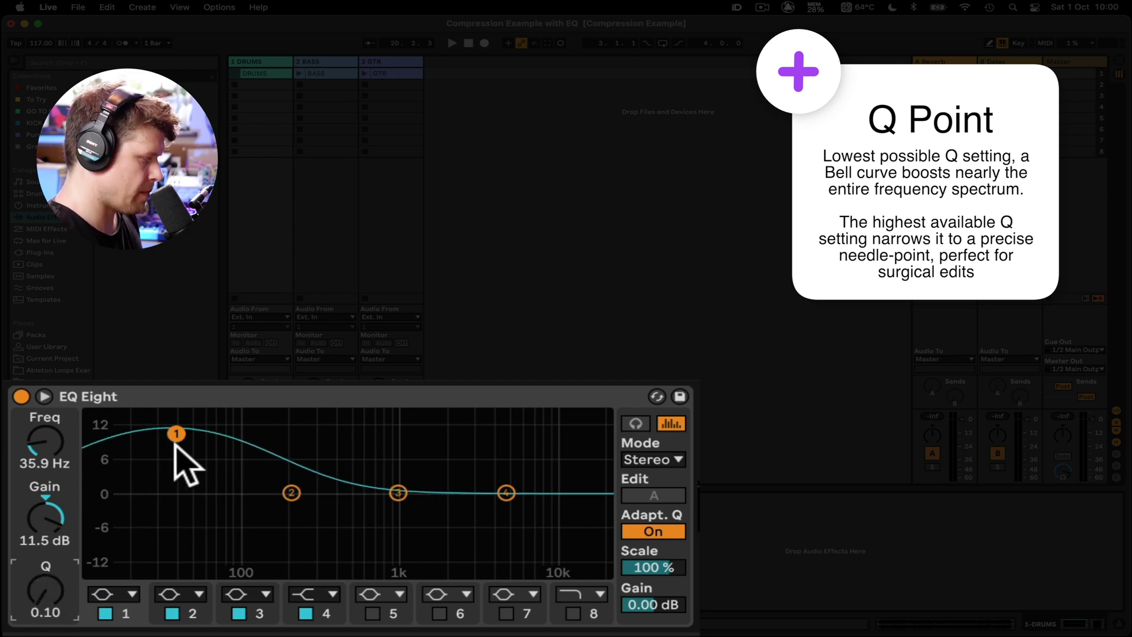
pyautogui.moveTo(176, 433); pyautogui.dragTo(230, 440)
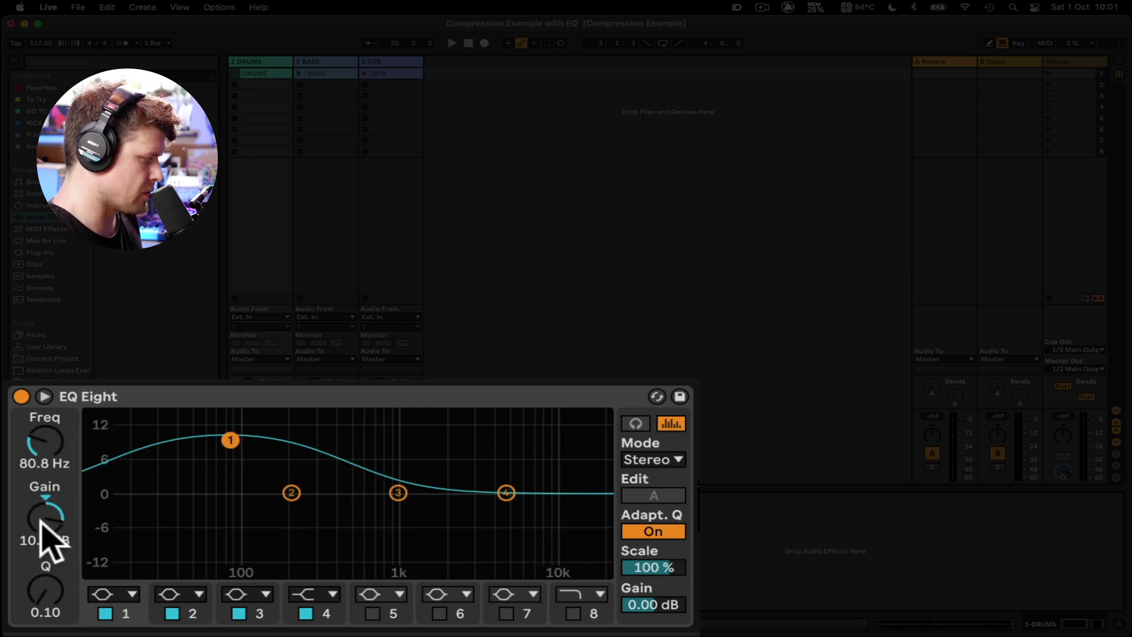
pyautogui.moveTo(46, 518); pyautogui.dragTo(45, 547)
pyautogui.moveTo(232, 481); pyautogui.dragTo(230, 460)
pyautogui.moveTo(51, 513)
pyautogui.mouseDown()
pyautogui.moveTo(50, 541)
pyautogui.moveTo(51, 508)
pyautogui.moveTo(50, 523)
pyautogui.mouseUp()
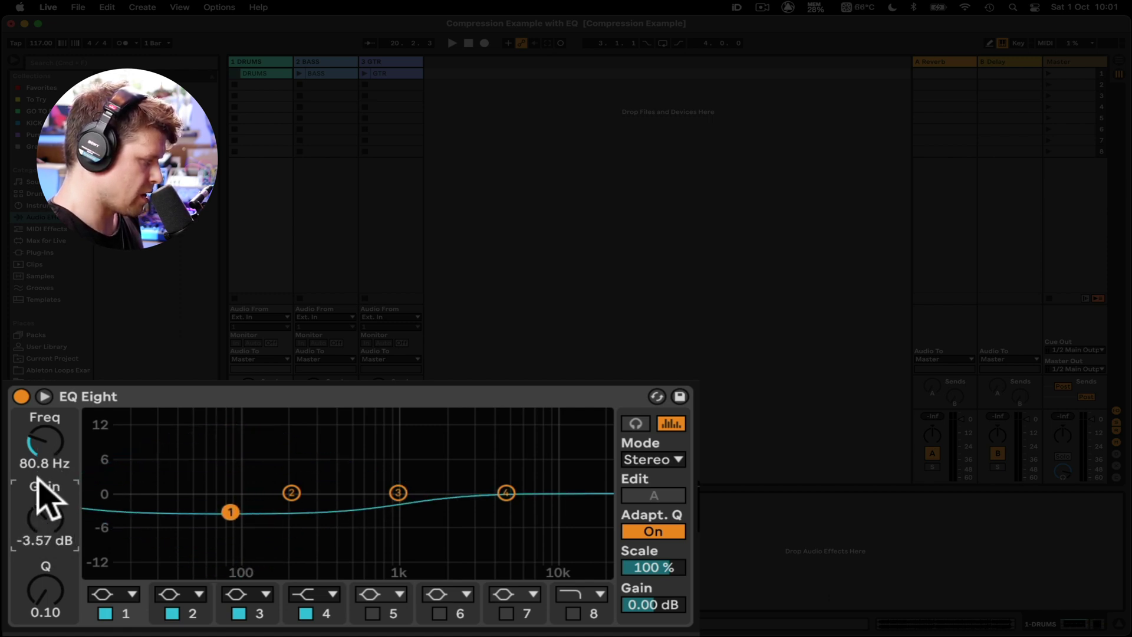
# Adjust band 1's frequency and Q to form a narrower bell at about 51.6 Hz, with 7.31 dB gain and Q 3.19
pyautogui.click(47, 451)
pyautogui.moveTo(47, 451)
pyautogui.mouseDown()
pyautogui.moveTo(47, 416)
pyautogui.moveTo(47, 472)
pyautogui.moveTo(40, 443)
pyautogui.mouseUp()
pyautogui.moveTo(46, 594)
pyautogui.mouseDown()
pyautogui.moveTo(45, 548)
pyautogui.moveTo(38, 594)
pyautogui.mouseUp()
pyautogui.moveTo(246, 512); pyautogui.dragTo(201, 456)
# Change band 1 to a low shelf, cut it to about -5.58 dB, and raise it to about 6.07 dB at 132 Hz
pyautogui.click(114, 594)
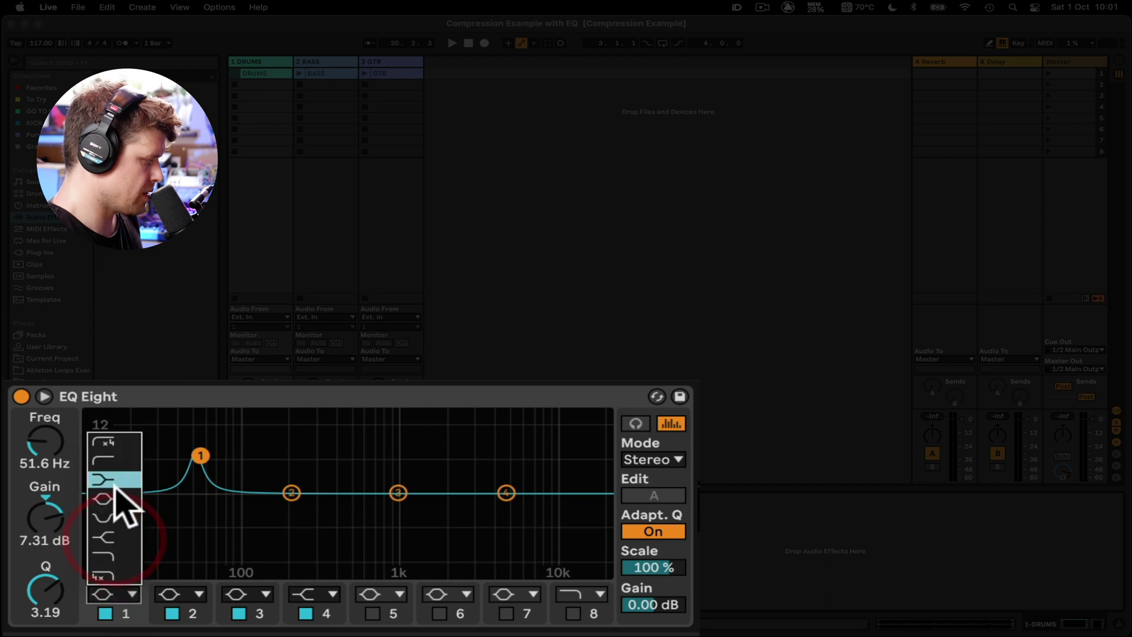
pyautogui.click(115, 482)
pyautogui.moveTo(202, 454); pyautogui.dragTo(262, 522)
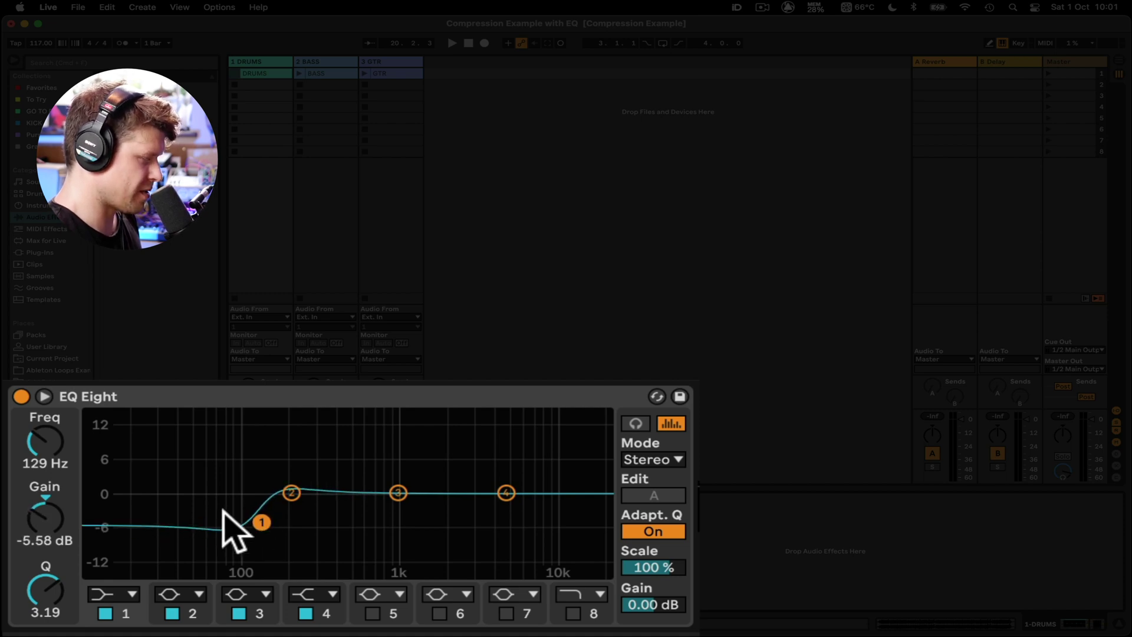
pyautogui.moveTo(261, 522); pyautogui.dragTo(263, 462)
# Switch band 1 to a bell filter and then to a notch at the same frequency to compare their curves
pyautogui.click(112, 594)
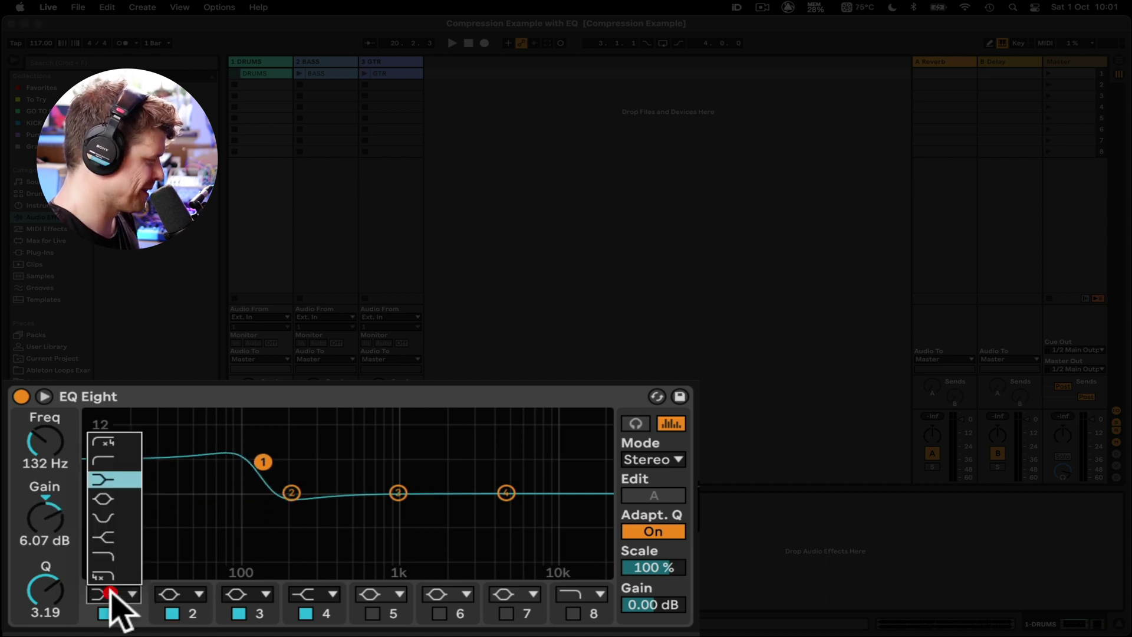
pyautogui.click(116, 498)
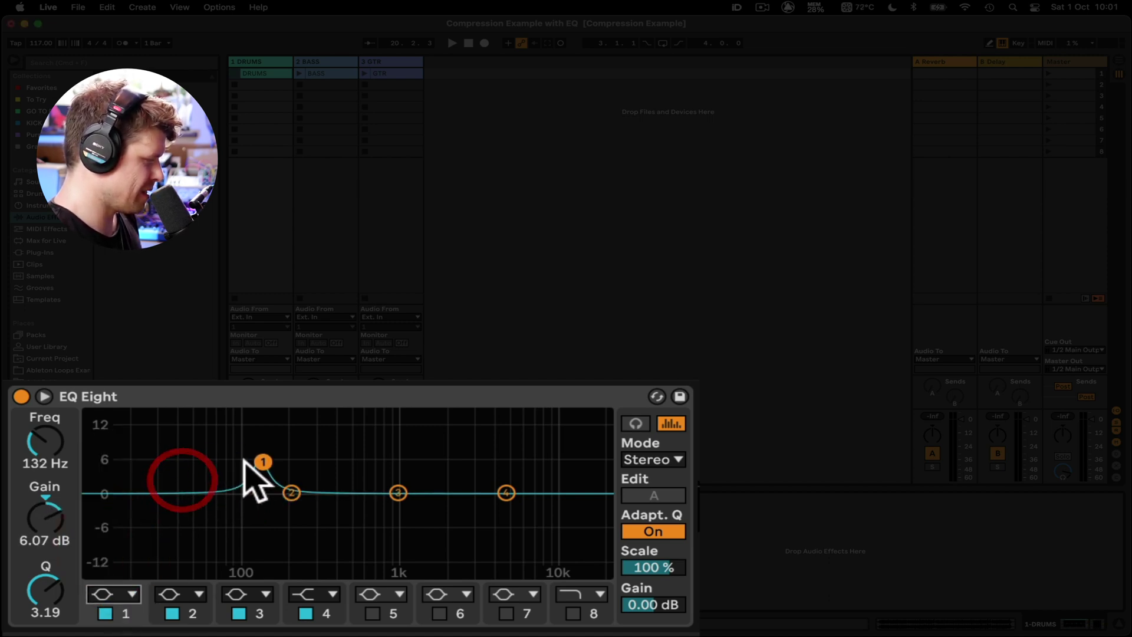
pyautogui.click(116, 588)
pyautogui.click(112, 518)
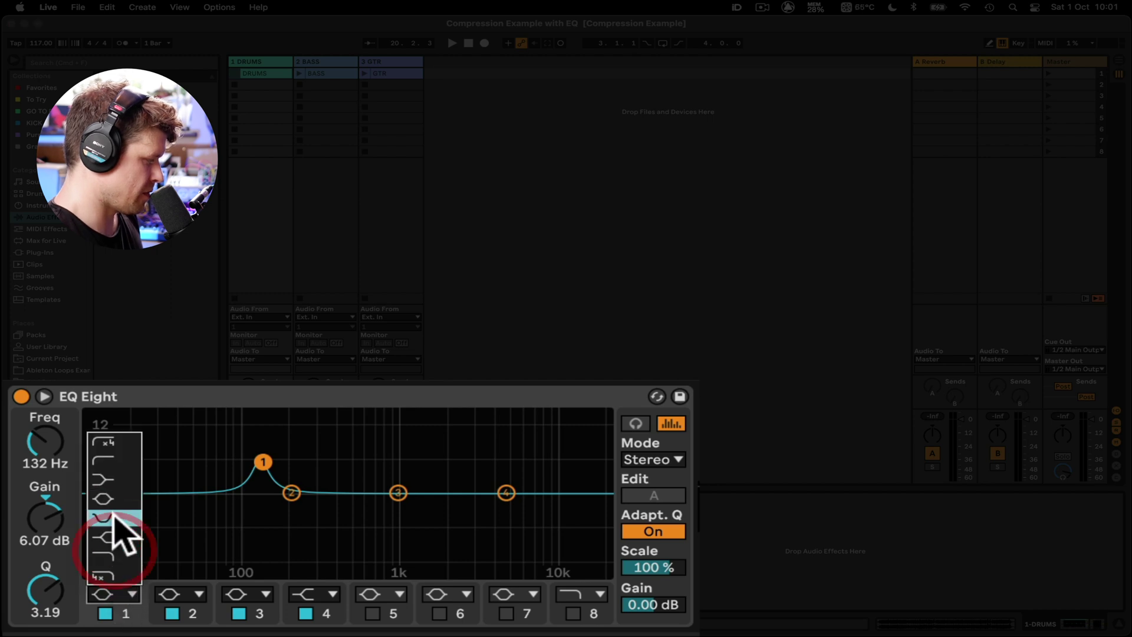
pyautogui.click(159, 511)
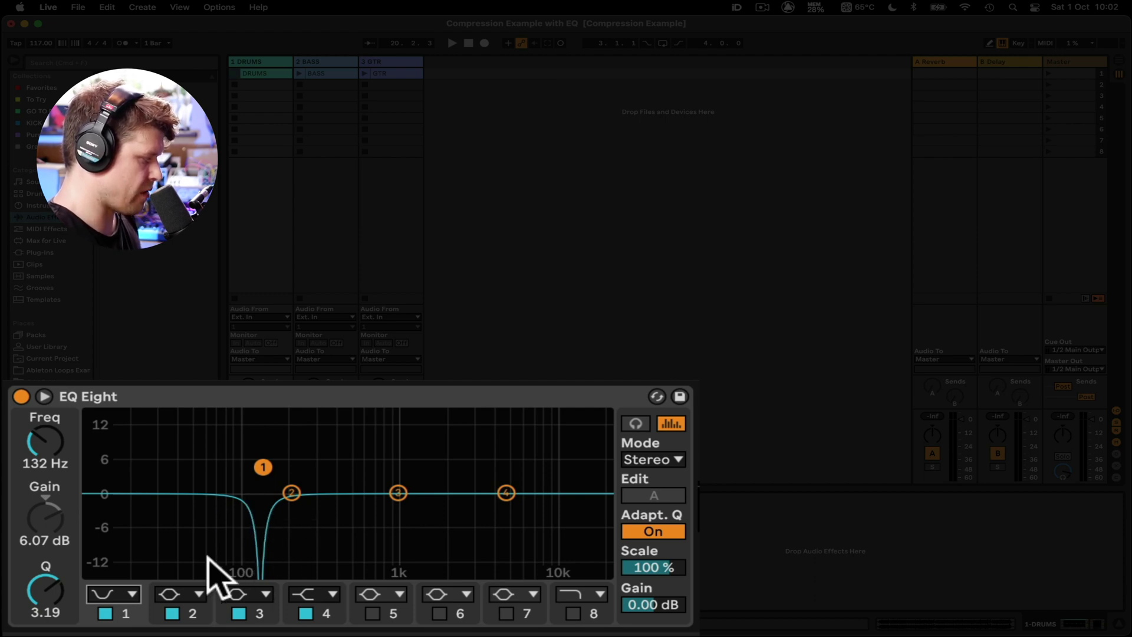
# Change band 1 to a high shelf and move it to about 3.44 kHz with a 5.33 dB boost
pyautogui.click(95, 599)
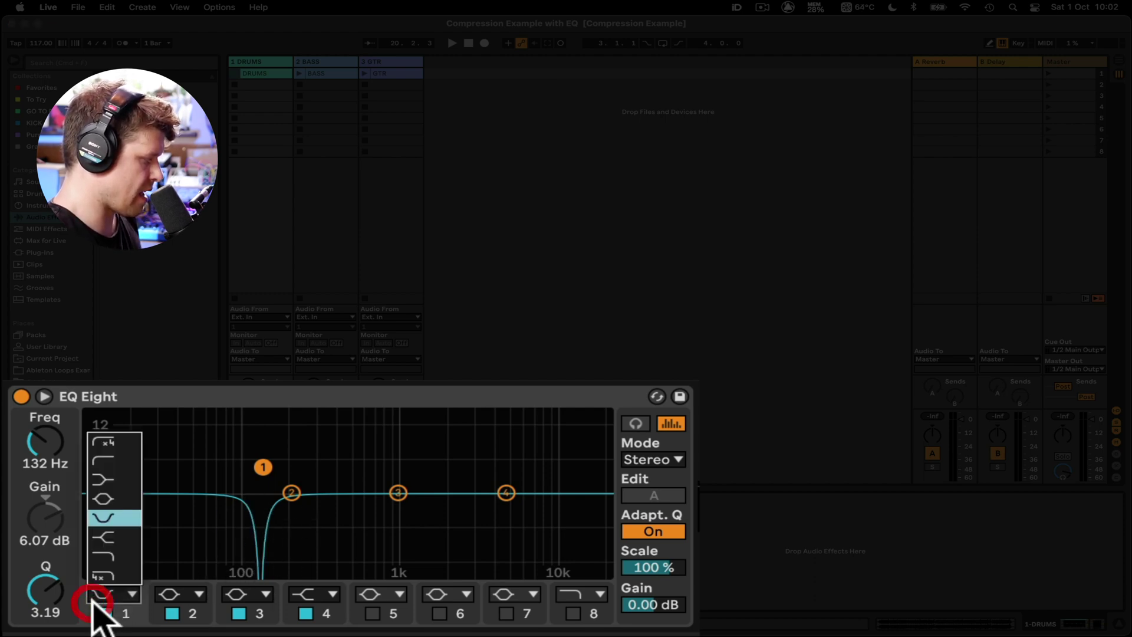
pyautogui.click(125, 538)
pyautogui.moveTo(265, 468); pyautogui.dragTo(481, 466)
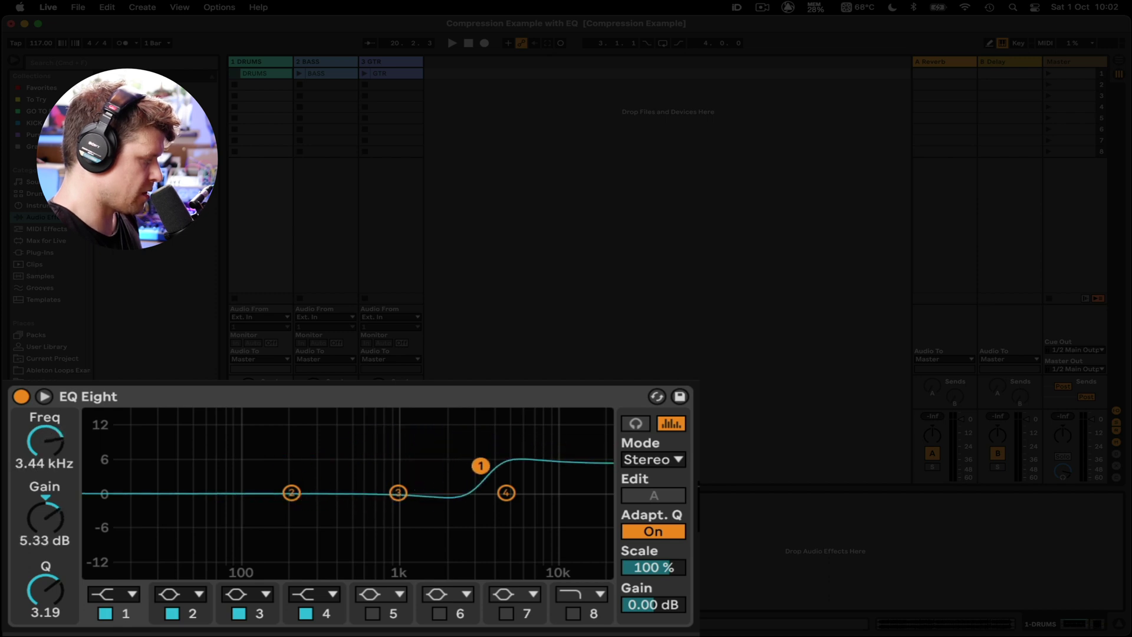
# Change band 1 to the regular high-cut filter and set its Q to about 3.46
pyautogui.click(112, 597)
pyautogui.click(112, 558)
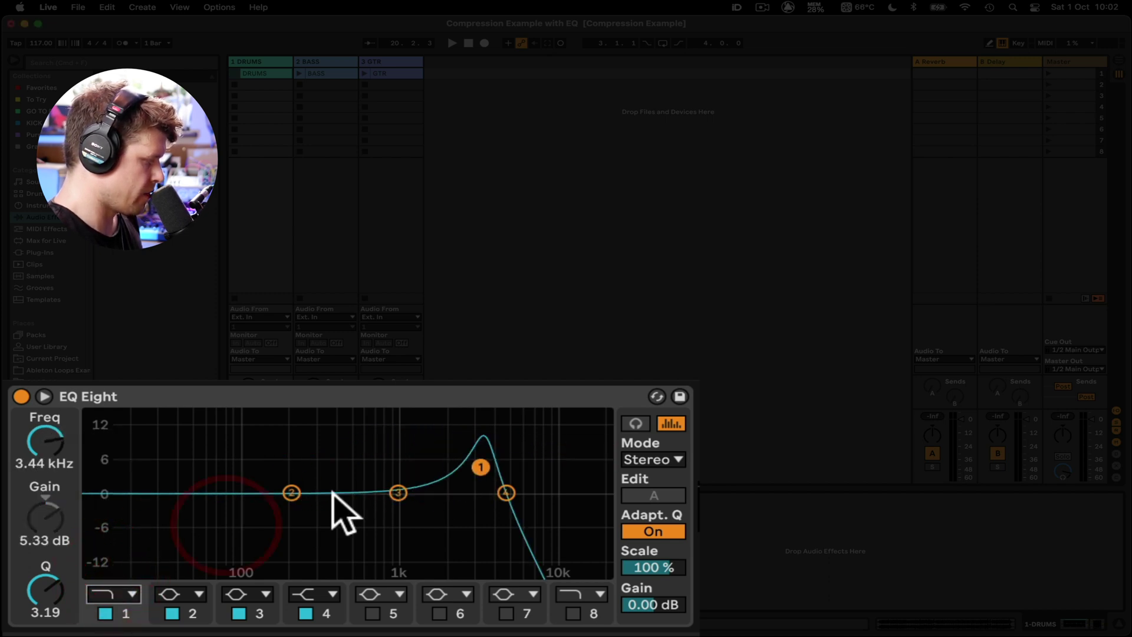
pyautogui.moveTo(59, 587)
pyautogui.mouseDown()
pyautogui.moveTo(59, 625)
pyautogui.moveTo(59, 575)
pyautogui.moveTo(59, 596)
pyautogui.mouseUp()
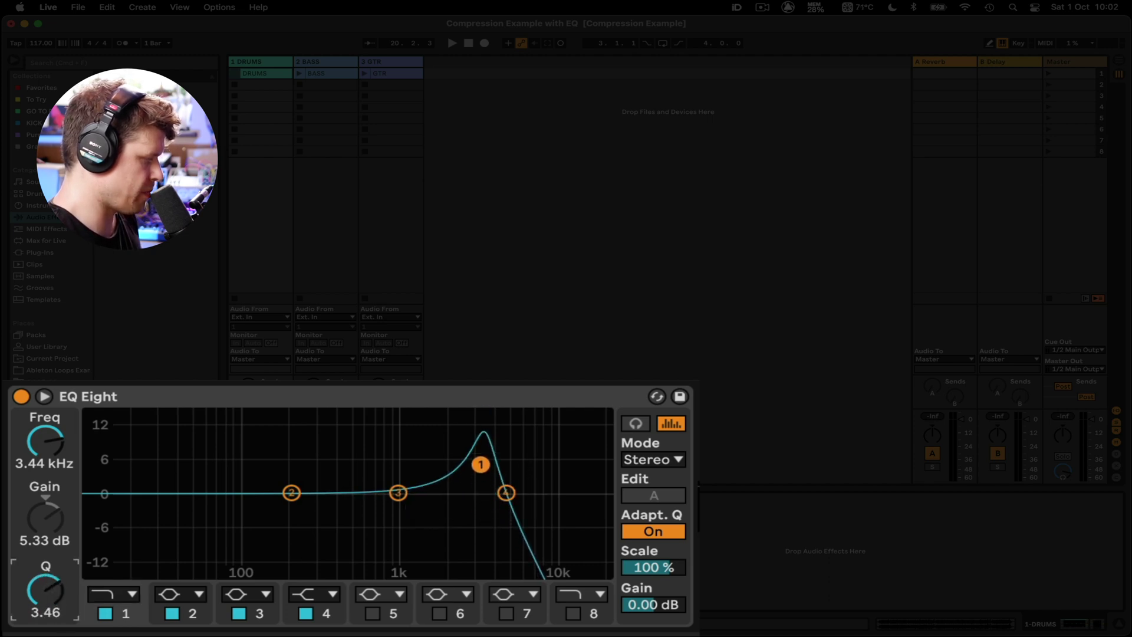
# Try the steep x4 low-cut filter on band 1, followed by the steep x4 high-cut filter
pyautogui.click(105, 596)
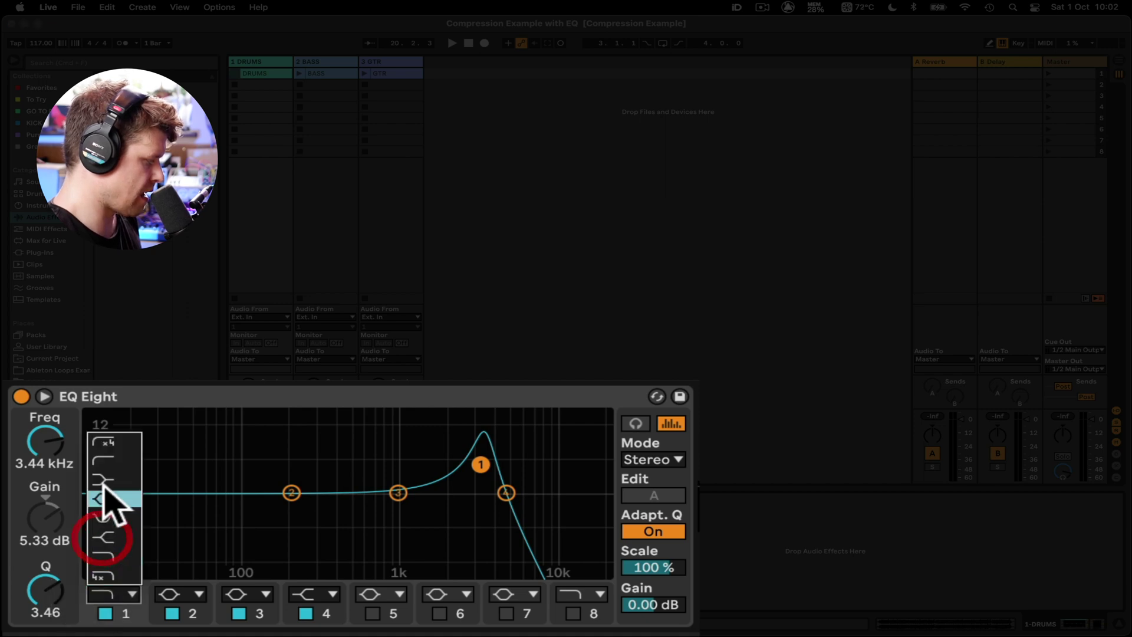
pyautogui.click(108, 453)
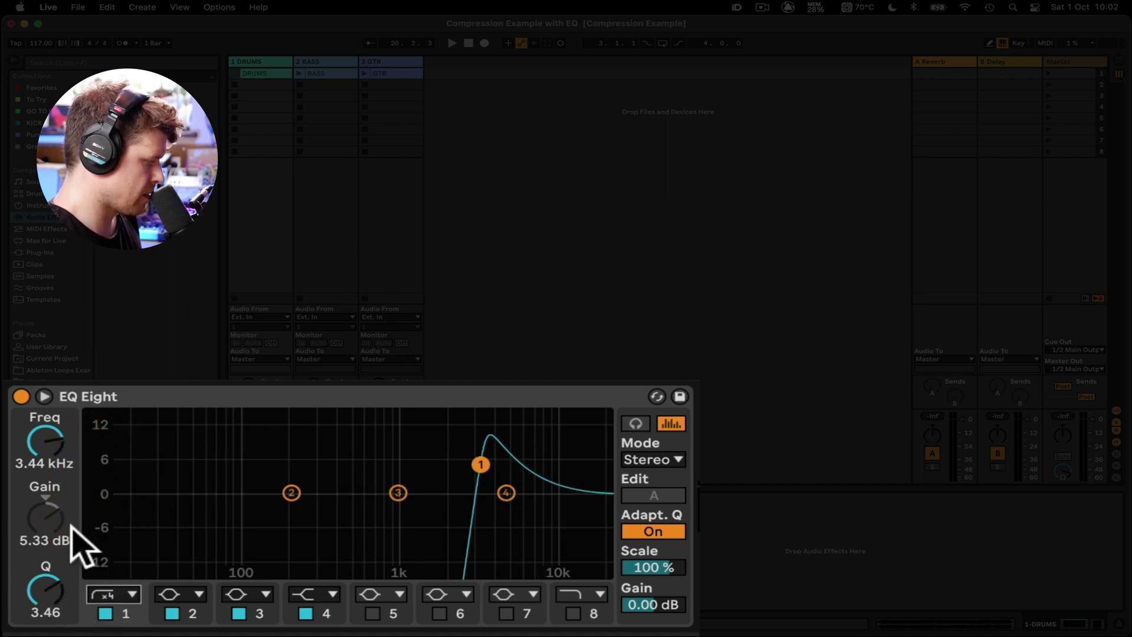
pyautogui.click(107, 597)
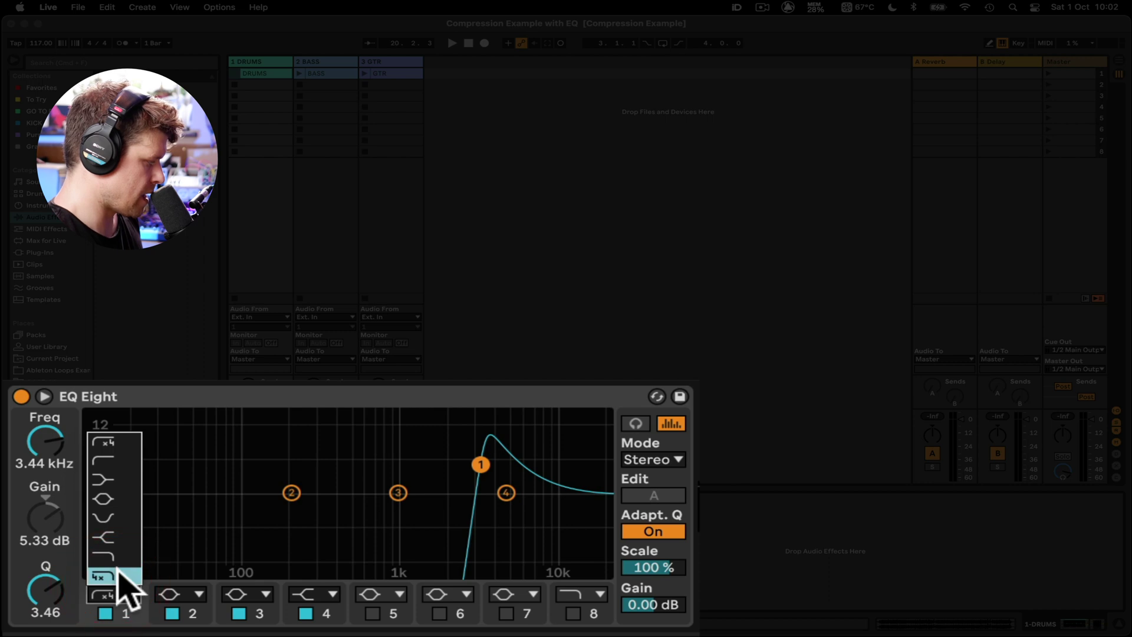
pyautogui.click(110, 575)
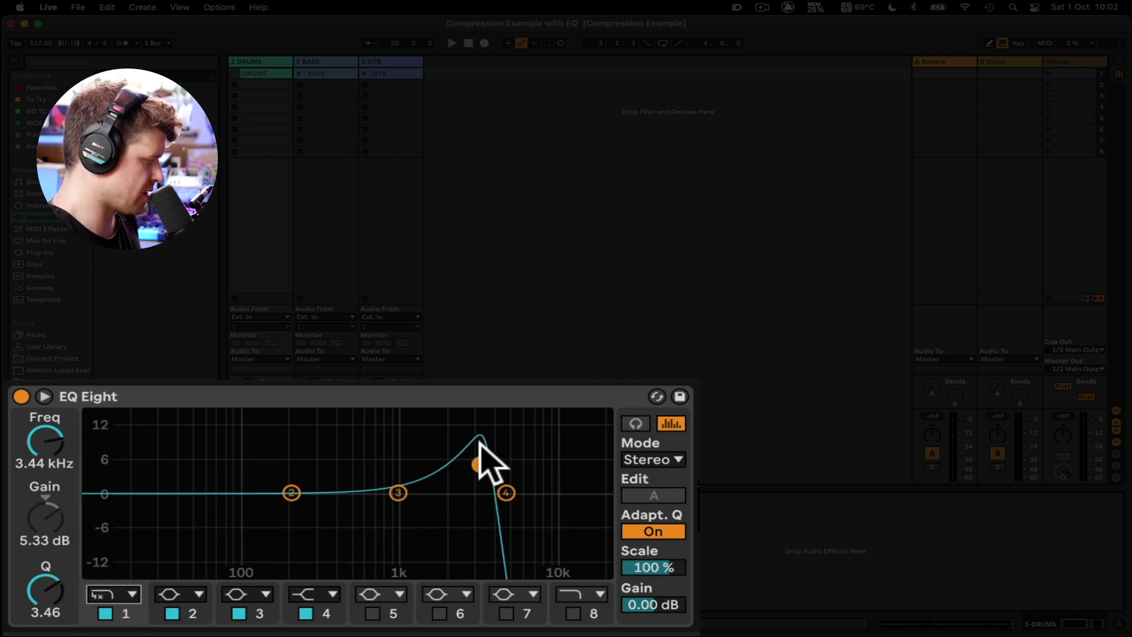
# Set band 1 to the x4 low-cut filter, lower its Q to about 0.72, and move it to about 10.2 Hz
pyautogui.click(112, 594)
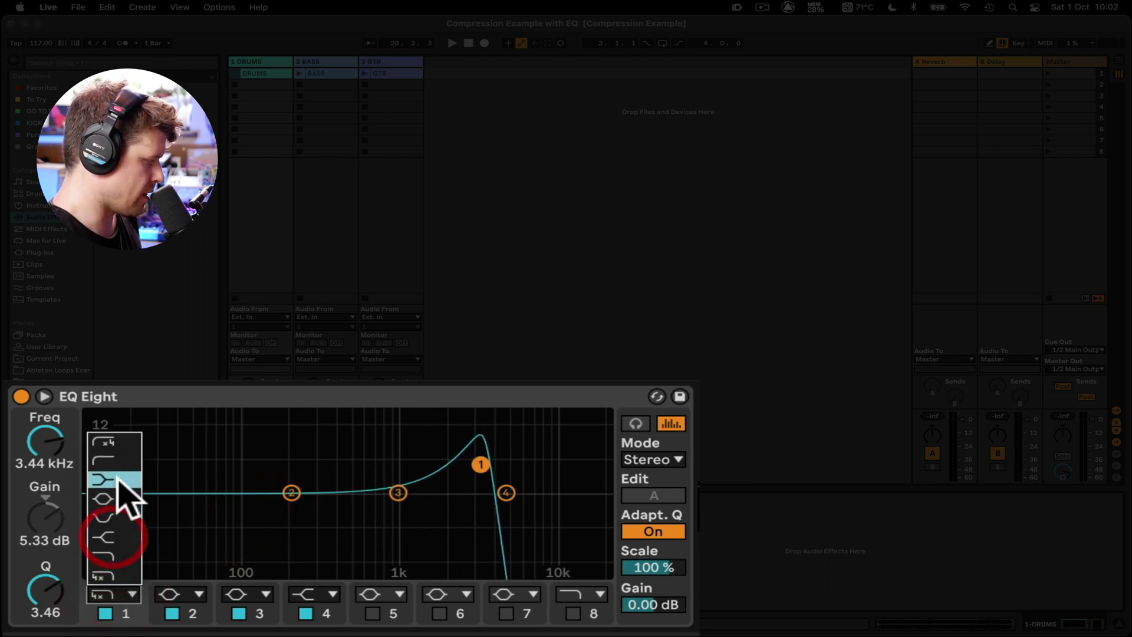
pyautogui.click(112, 441)
pyautogui.moveTo(53, 590); pyautogui.dragTo(53, 630)
pyautogui.moveTo(45, 590); pyautogui.dragTo(45, 597)
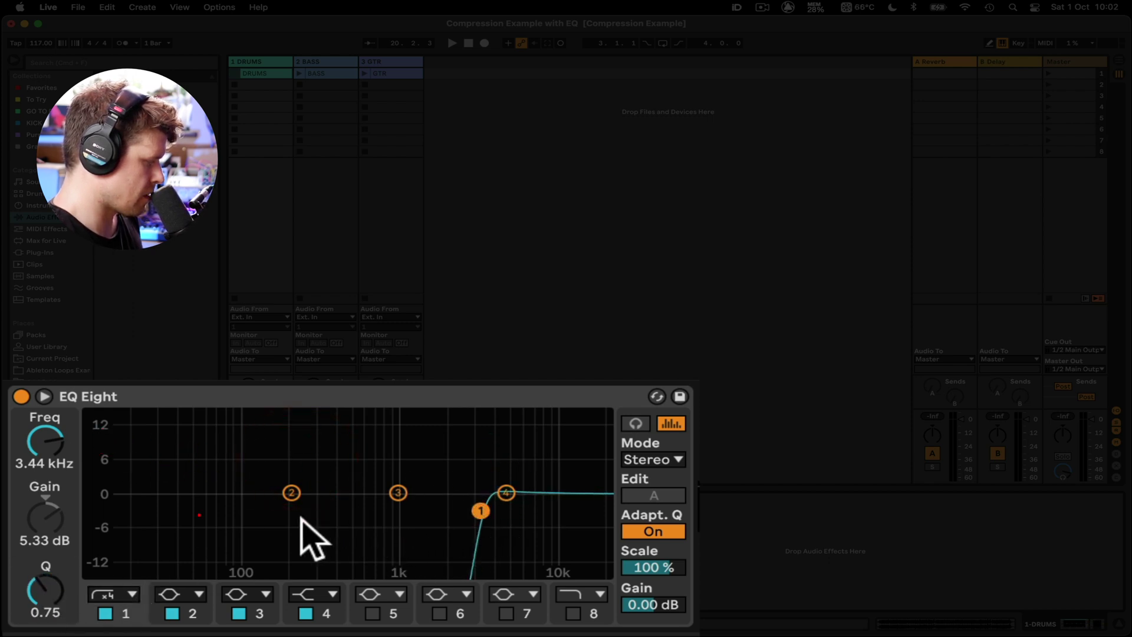
pyautogui.moveTo(480, 511); pyautogui.dragTo(92, 512)
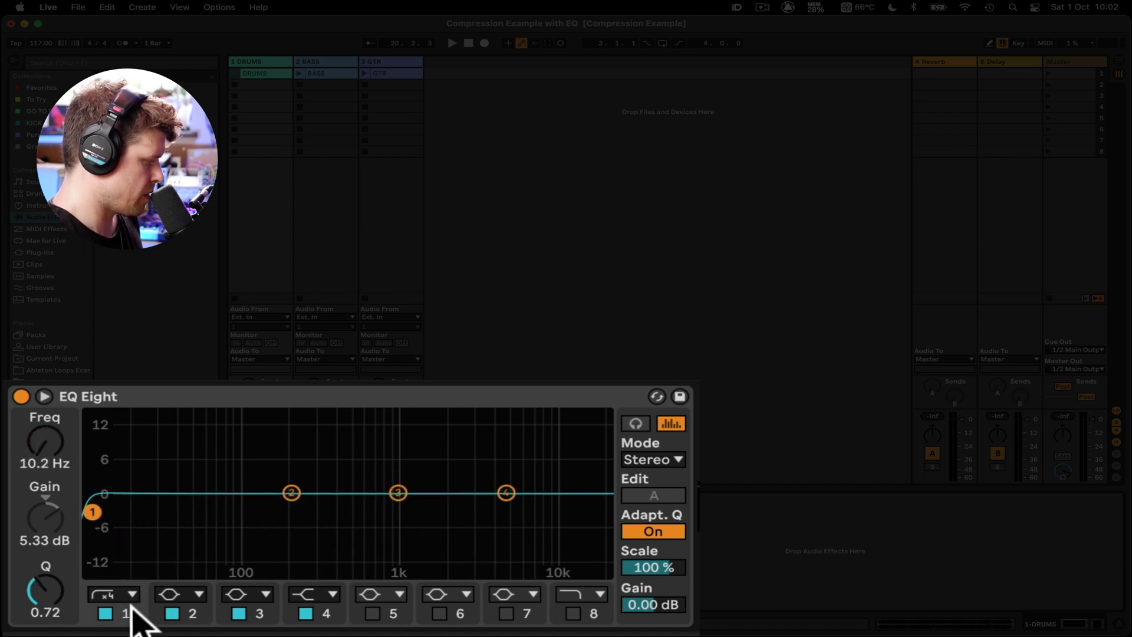
# Toggle band 1 on and off several times, then leave bands 1 through 4 switched off
pyautogui.click(105, 613)
pyautogui.click(105, 613)
pyautogui.click(105, 614)
pyautogui.click(105, 614)
pyautogui.click(105, 614)
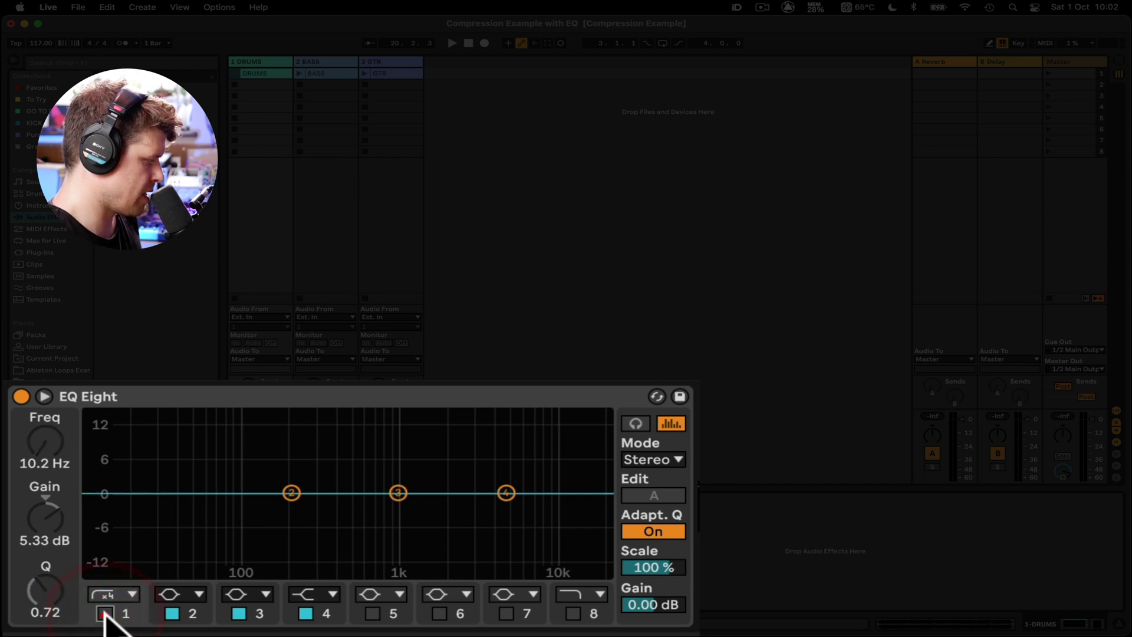
pyautogui.click(172, 613)
pyautogui.click(239, 613)
pyautogui.click(309, 613)
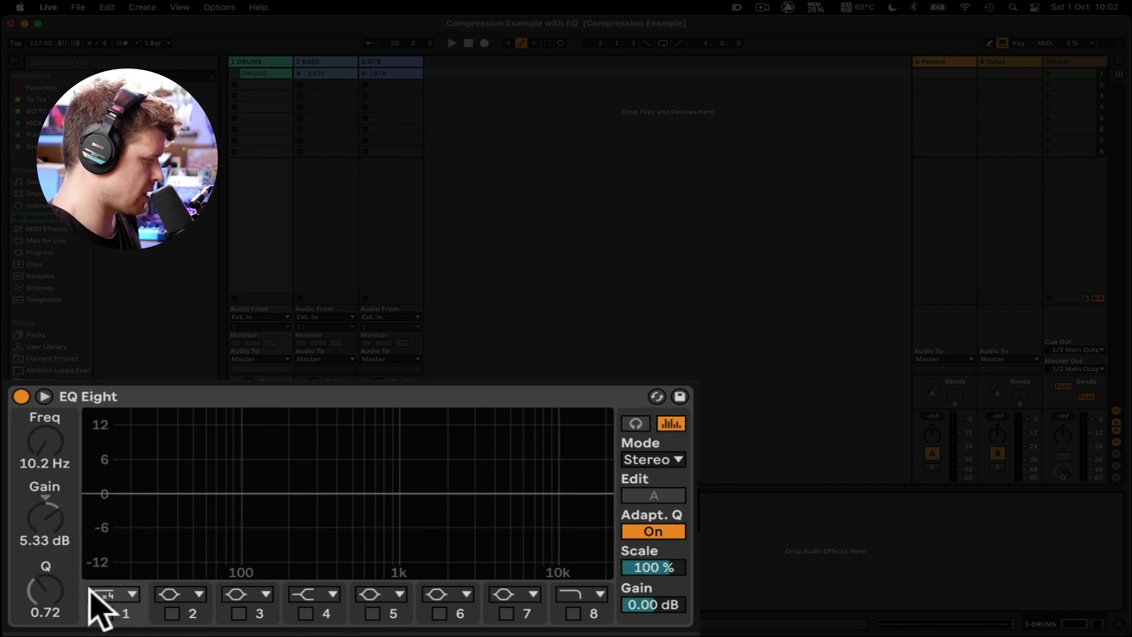
# Turn on all eight EQ Eight filter bands, working from band 8 down to band 1
pyautogui.click(574, 613)
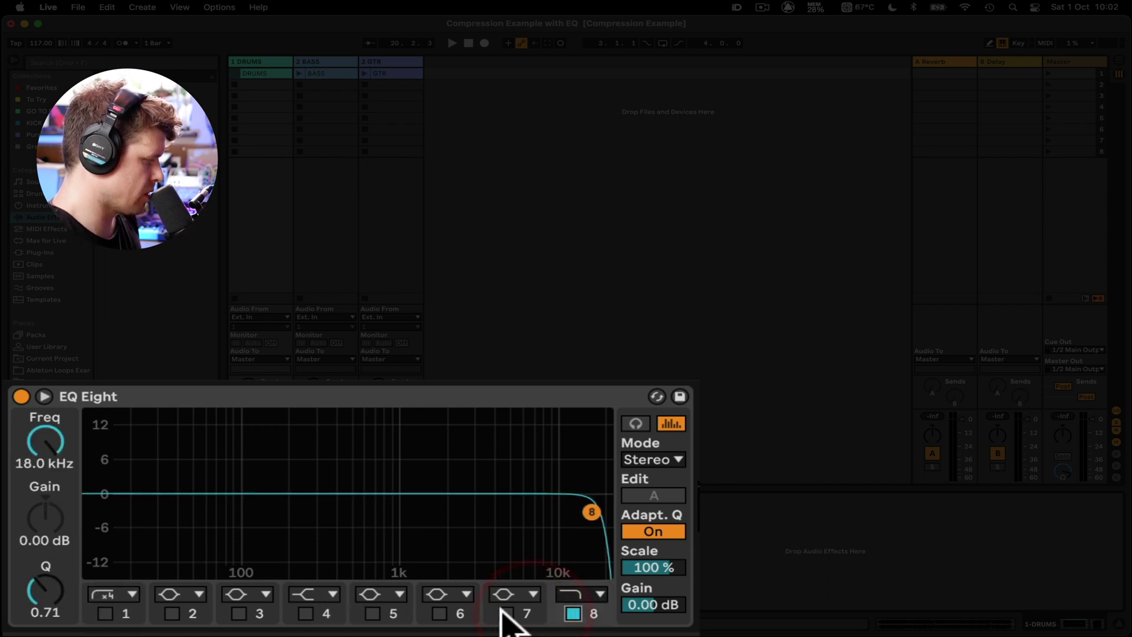
pyautogui.click(506, 613)
pyautogui.click(439, 613)
pyautogui.click(372, 614)
pyautogui.click(305, 614)
pyautogui.click(239, 613)
pyautogui.click(172, 614)
pyautogui.click(105, 614)
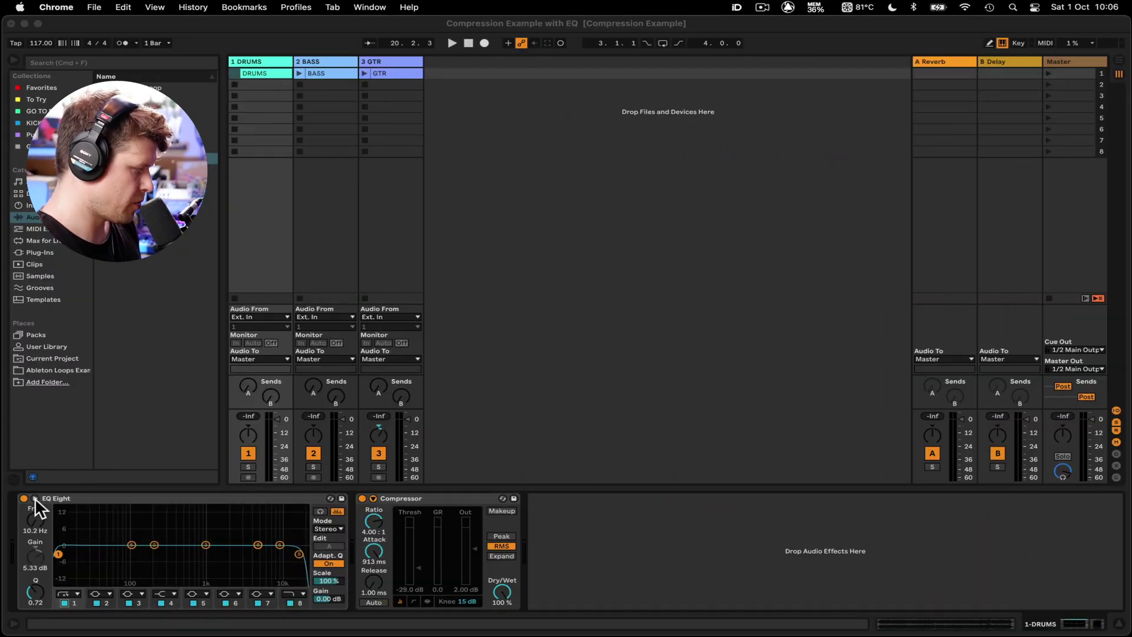
# Expand EQ Eight's frequency display into the large main view with all band controls shown
pyautogui.click(34, 498)
pyautogui.click(34, 499)
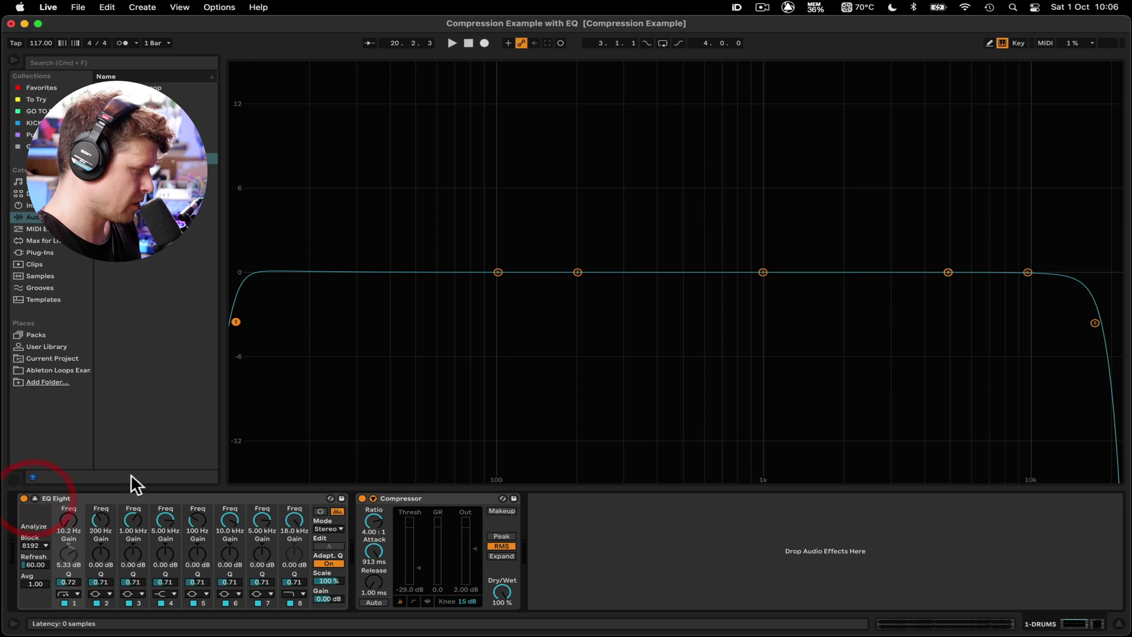
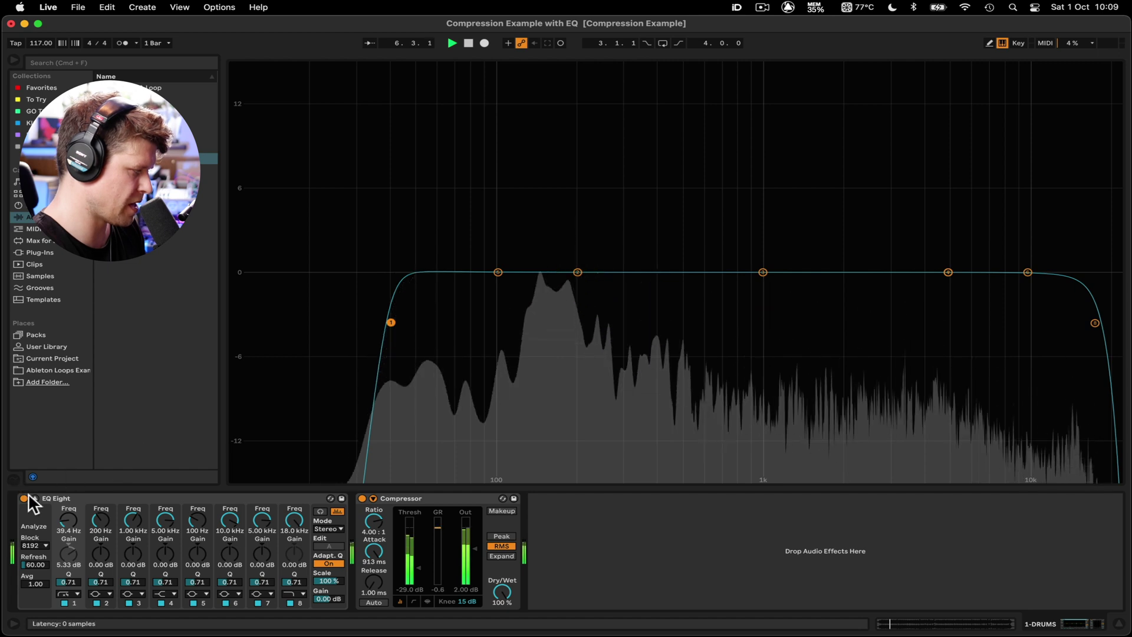
# Bypass and re-enable EQ Eight during playback to compare the drums with and without it, then stop playback
pyautogui.click(24, 497)
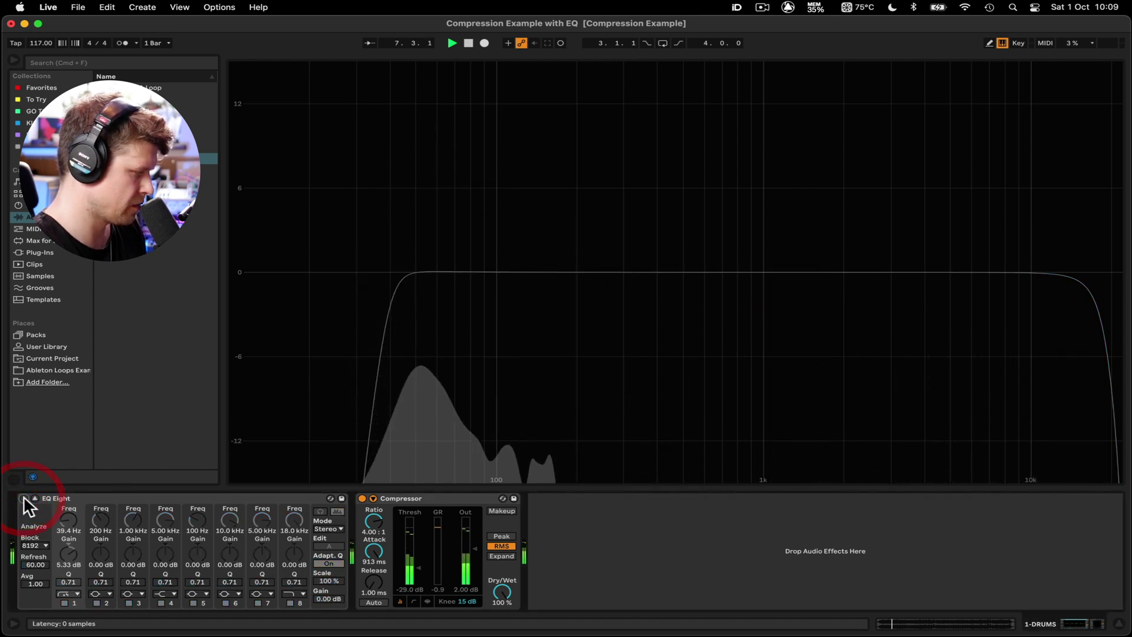
pyautogui.click(24, 498)
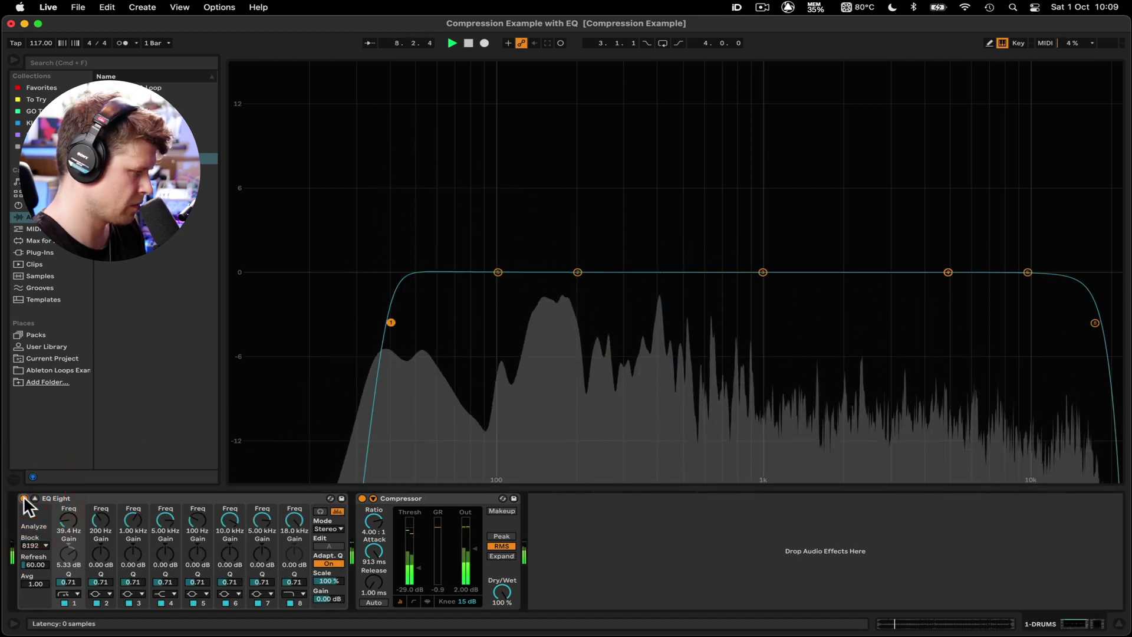
pyautogui.press('space')
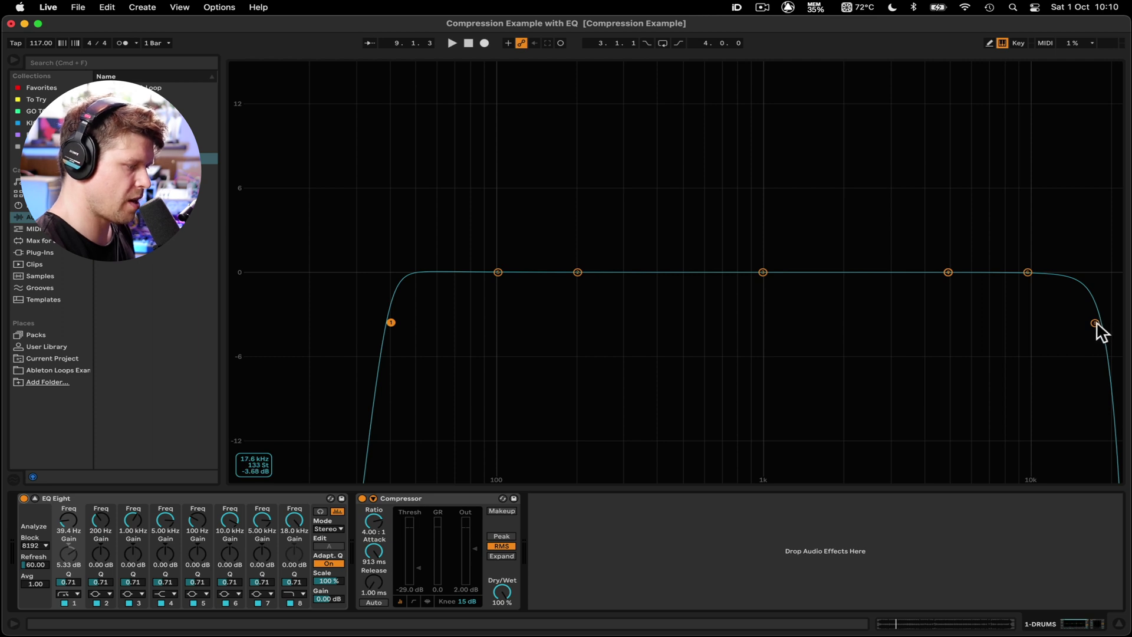
# Start playback and sweep band 8's high-cut filter down, settling it at about 13.2 kHz
pyautogui.moveTo(1095, 323); pyautogui.dragTo(1041, 324)
pyautogui.press('space')
pyautogui.moveTo(935, 319); pyautogui.dragTo(1060, 316)
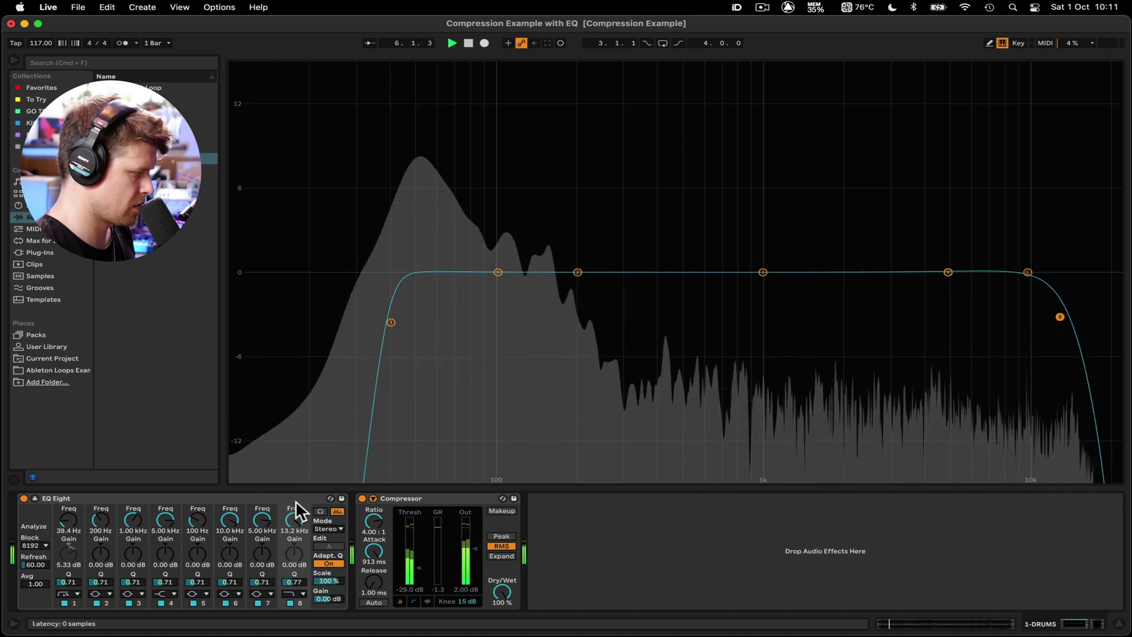
# Compare the drums with EQ Eight bypassed and active to hear the high cut's effect, and stop playback
pyautogui.click(23, 499)
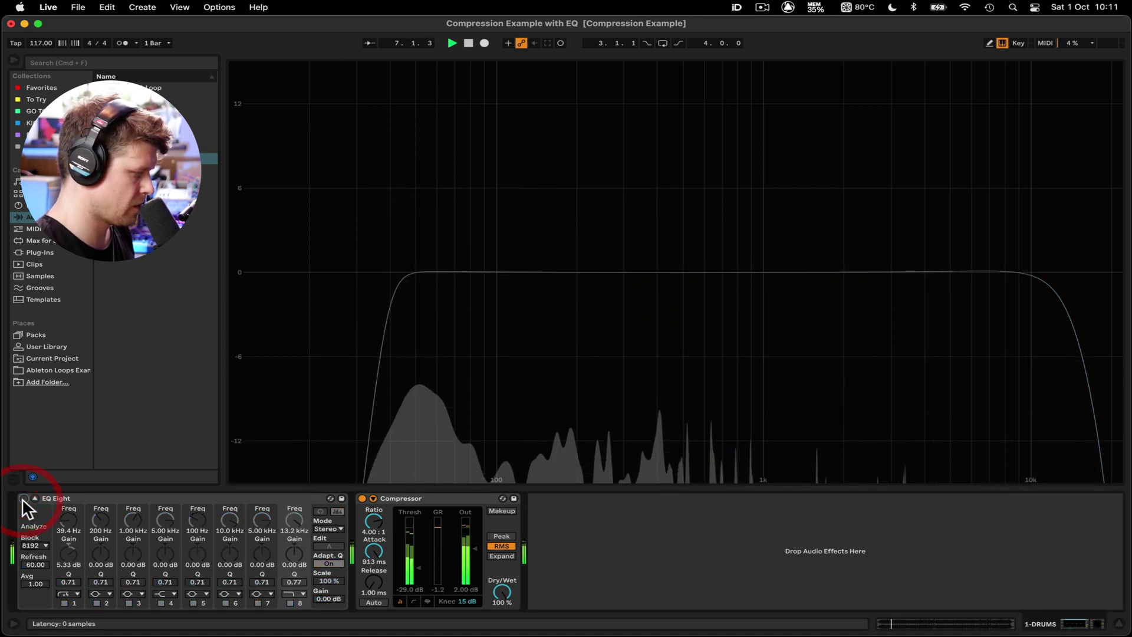
pyautogui.click(23, 498)
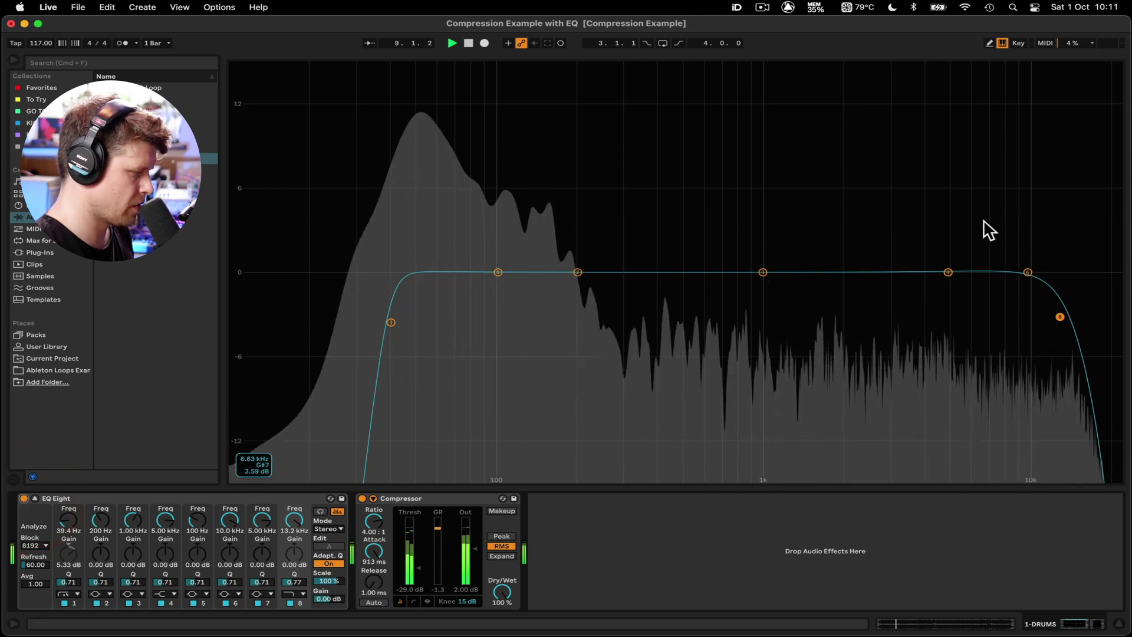
pyautogui.press('space')
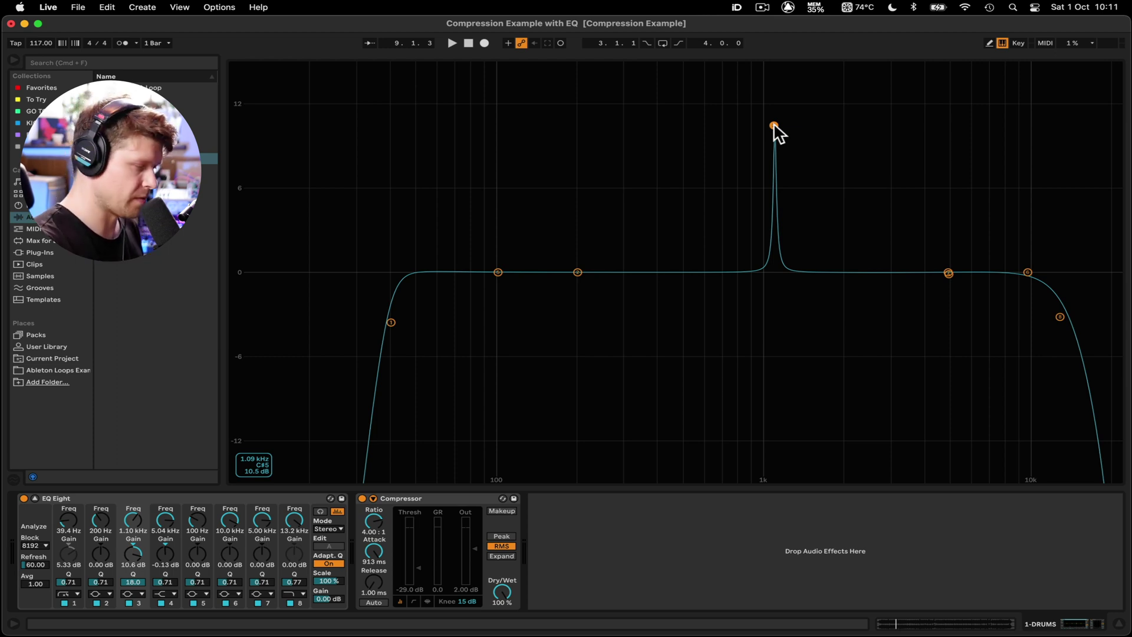
# Boost the narrow band 3 to 15 dB and sweep it through the drum spectrum during playback, settling at about 4.34 kHz
pyautogui.moveTo(774, 125); pyautogui.dragTo(777, 75)
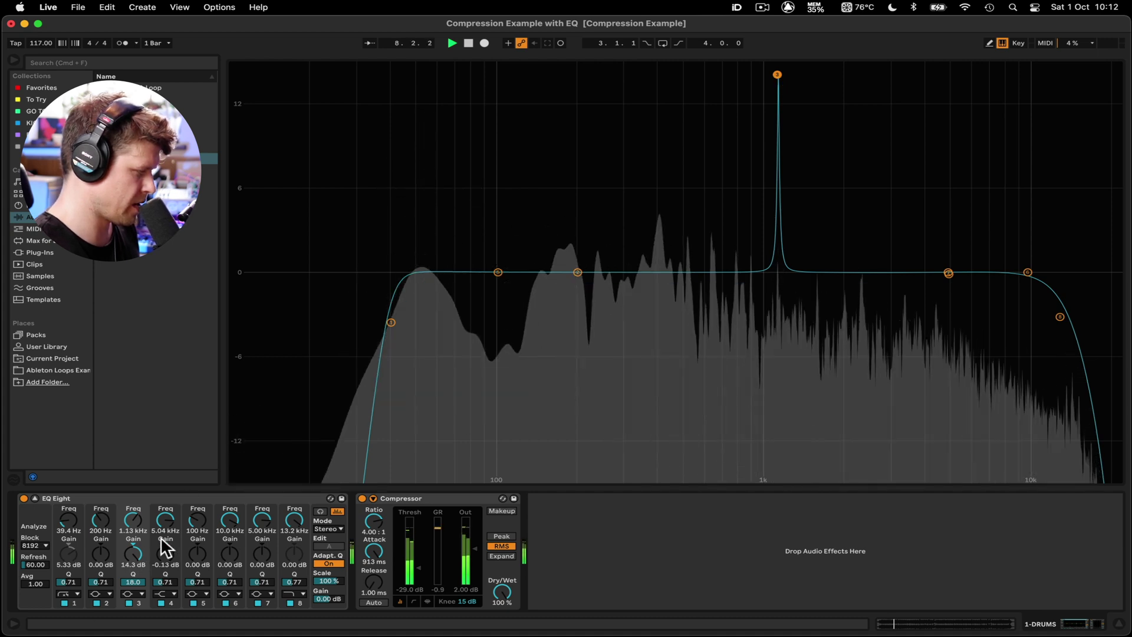
pyautogui.moveTo(168, 557); pyautogui.dragTo(168, 575)
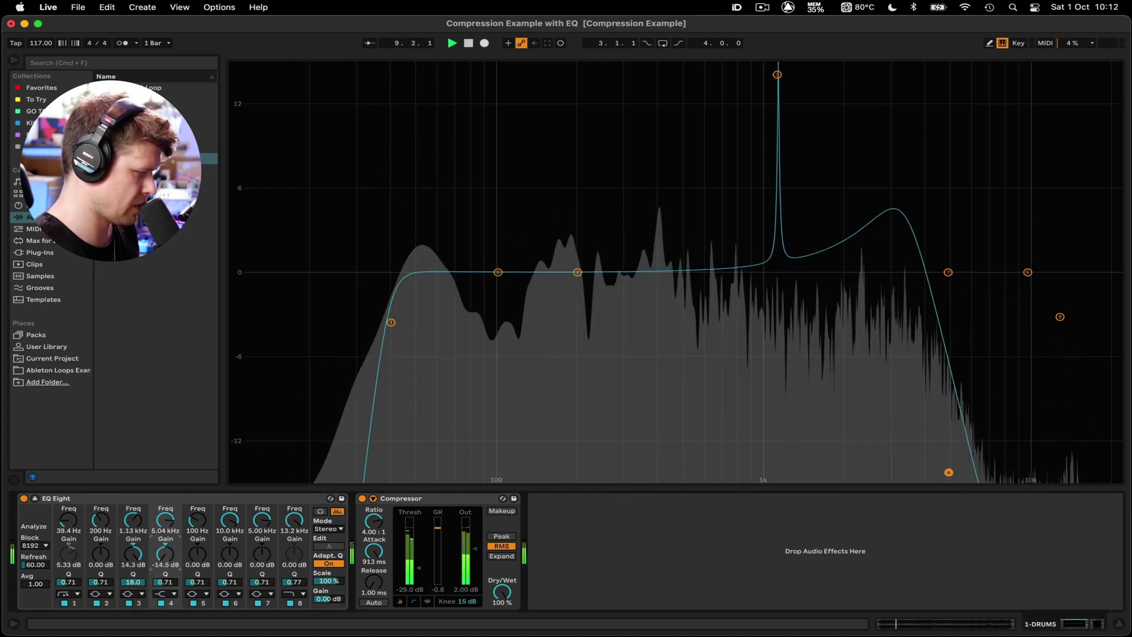
pyautogui.press('super+z')
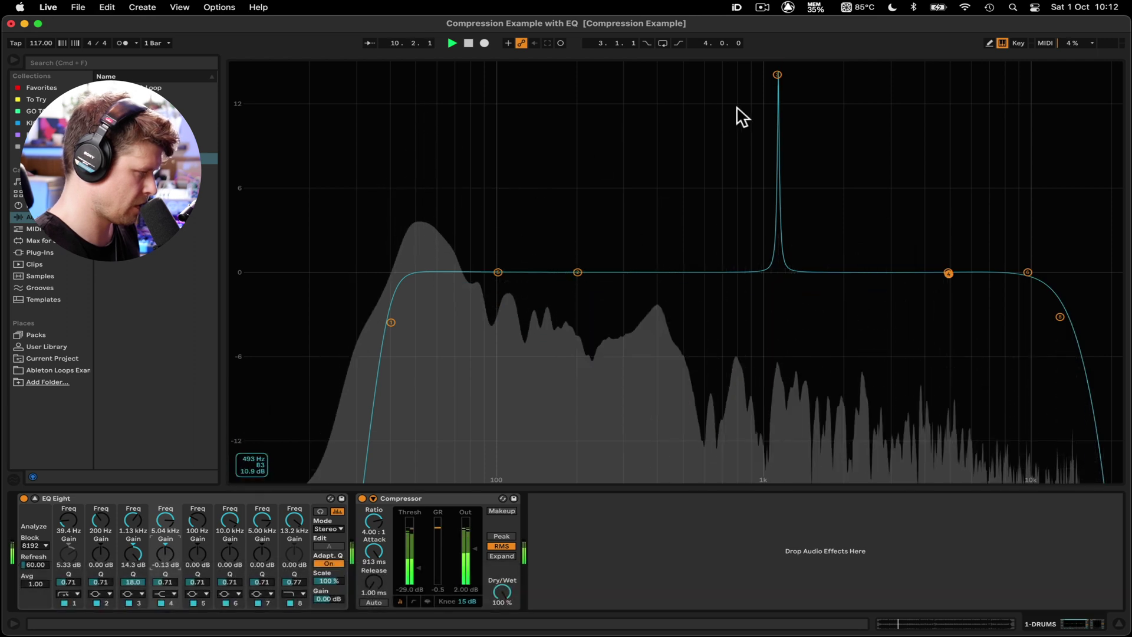
pyautogui.moveTo(781, 74); pyautogui.dragTo(734, 65)
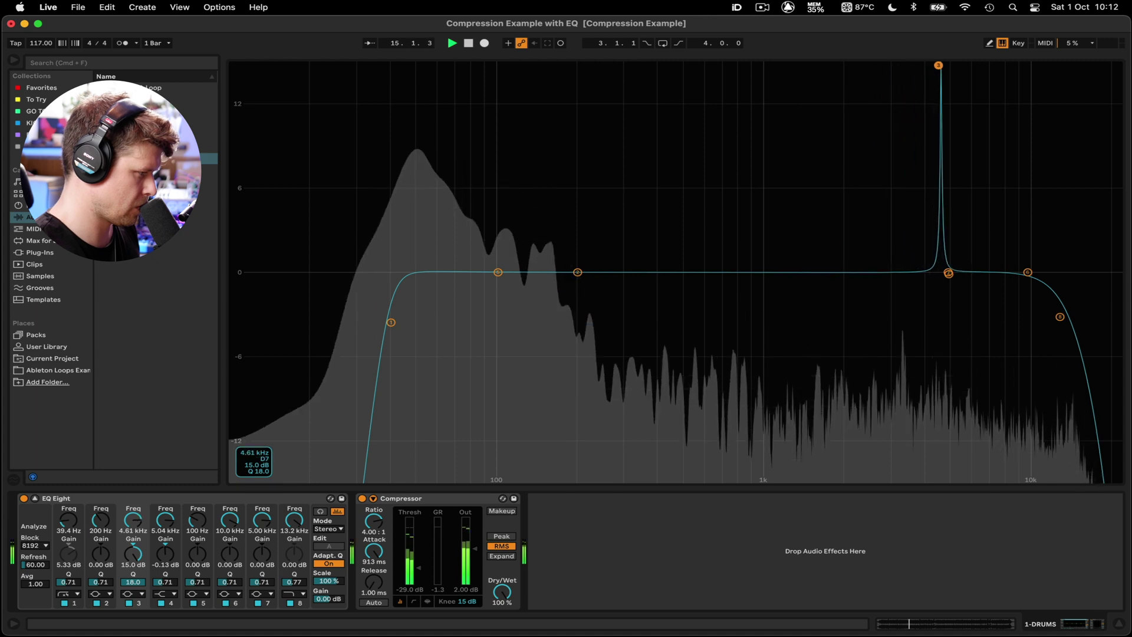
pyautogui.moveTo(939, 64)
pyautogui.mouseDown()
pyautogui.moveTo(994, 65)
pyautogui.moveTo(938, 65)
pyautogui.mouseUp()
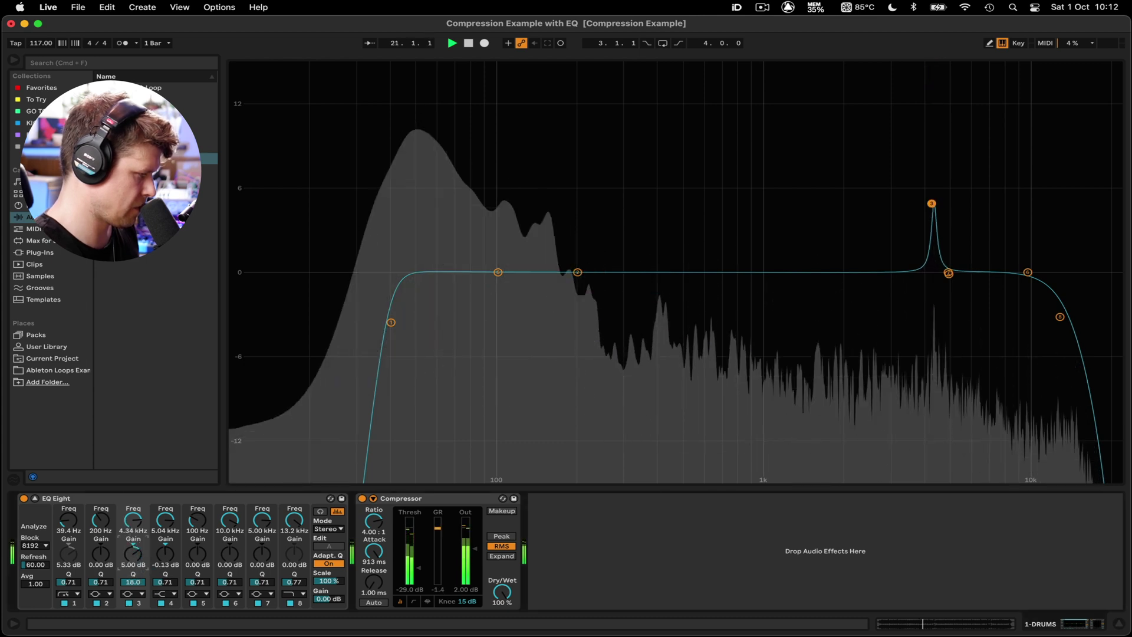
# Turn band 3 into a narrow cut of about -3.57 dB at 4.34 kHz and compare the drums with EQ Eight bypassed and active
pyautogui.moveTo(932, 437); pyautogui.dragTo(932, 387)
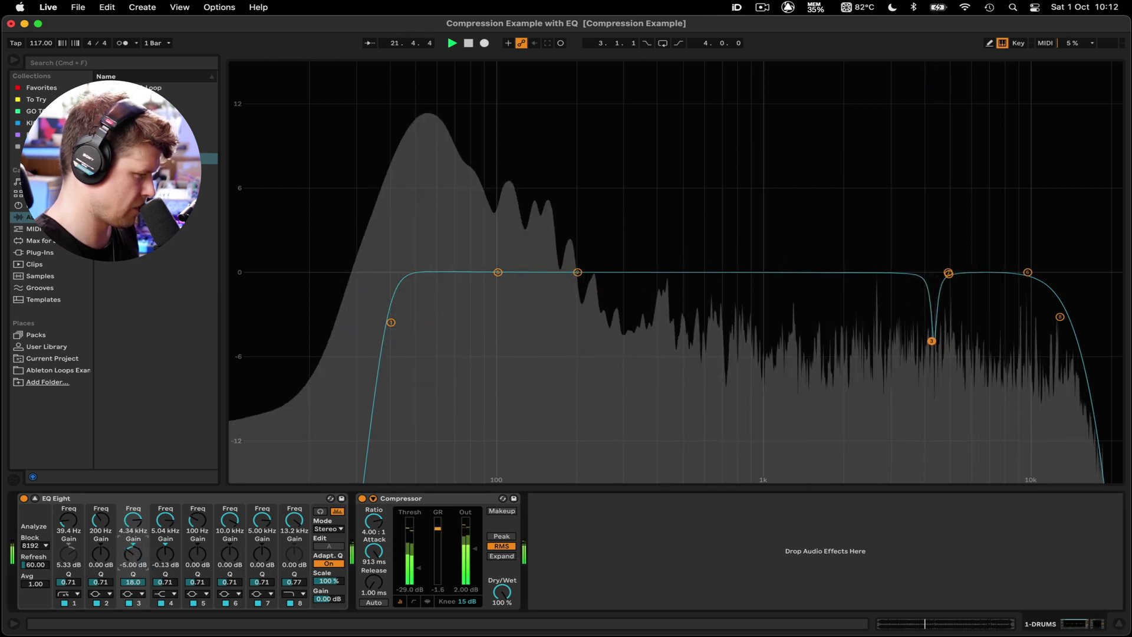
pyautogui.moveTo(932, 308); pyautogui.dragTo(932, 328)
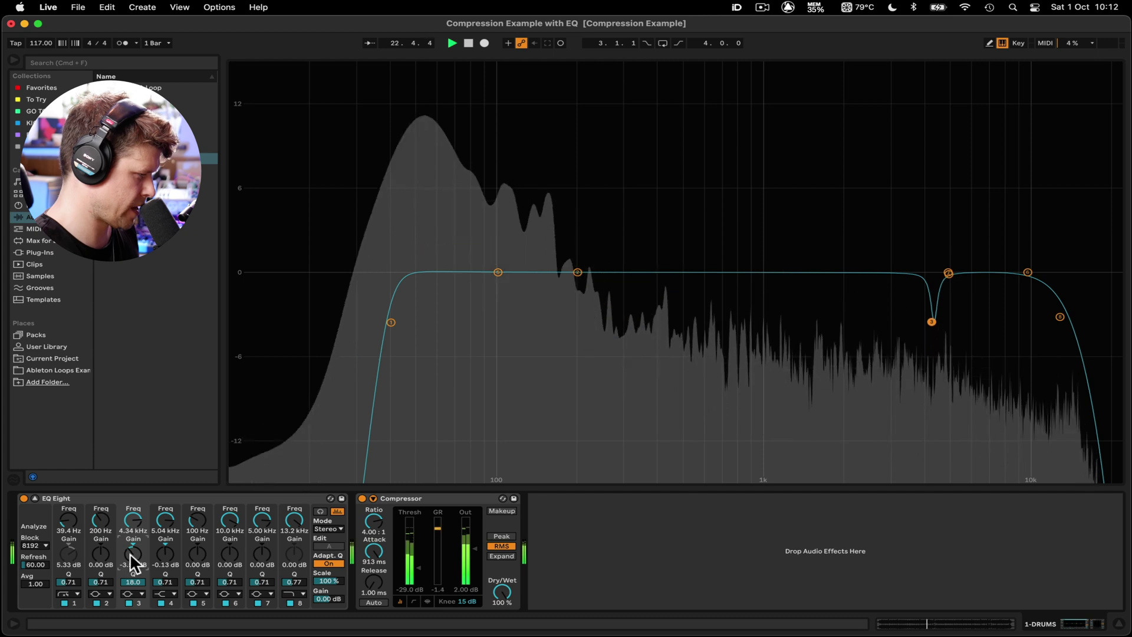
pyautogui.click(22, 498)
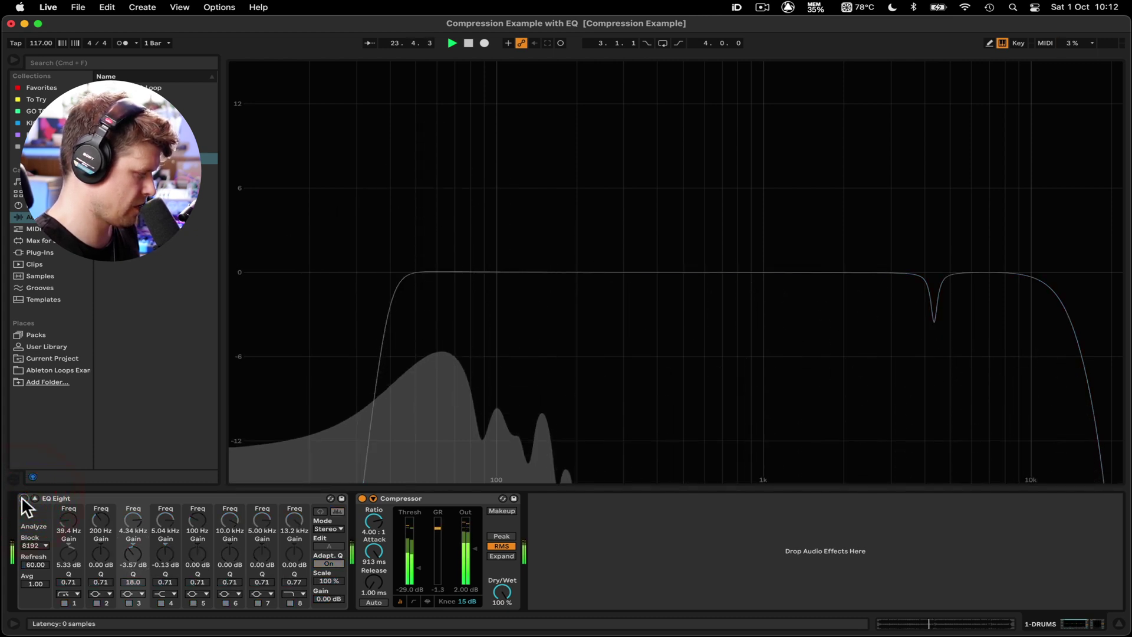
pyautogui.click(22, 498)
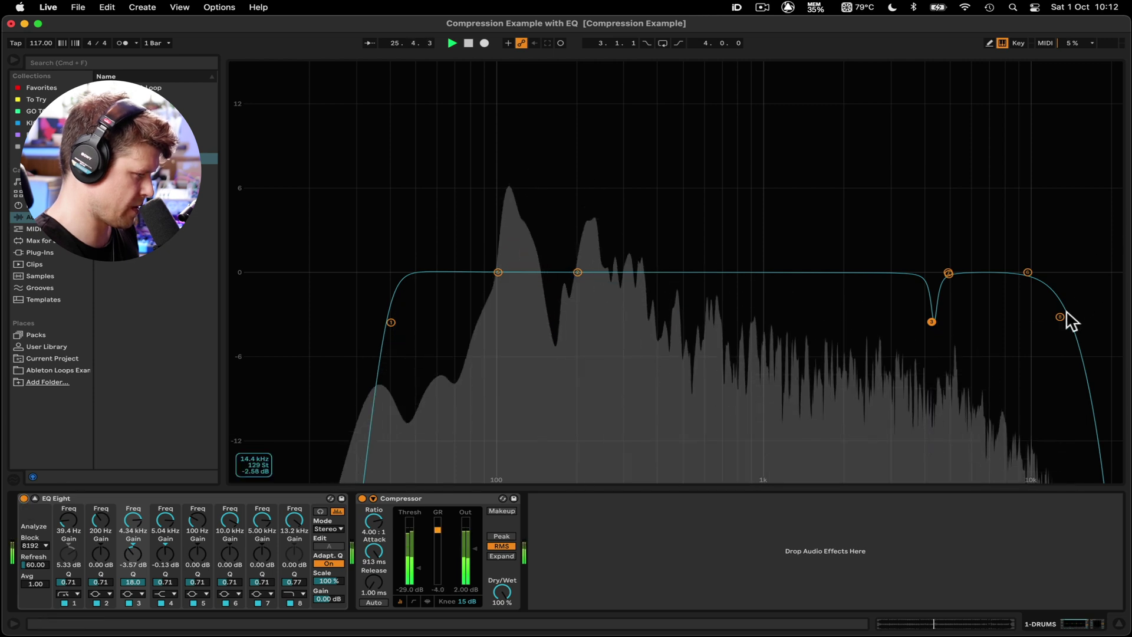
# Raise band 8's high cut on the drums to about 16.8 kHz, stop playback and collapse the expanded EQ display
pyautogui.moveTo(1062, 321); pyautogui.dragTo(1087, 315)
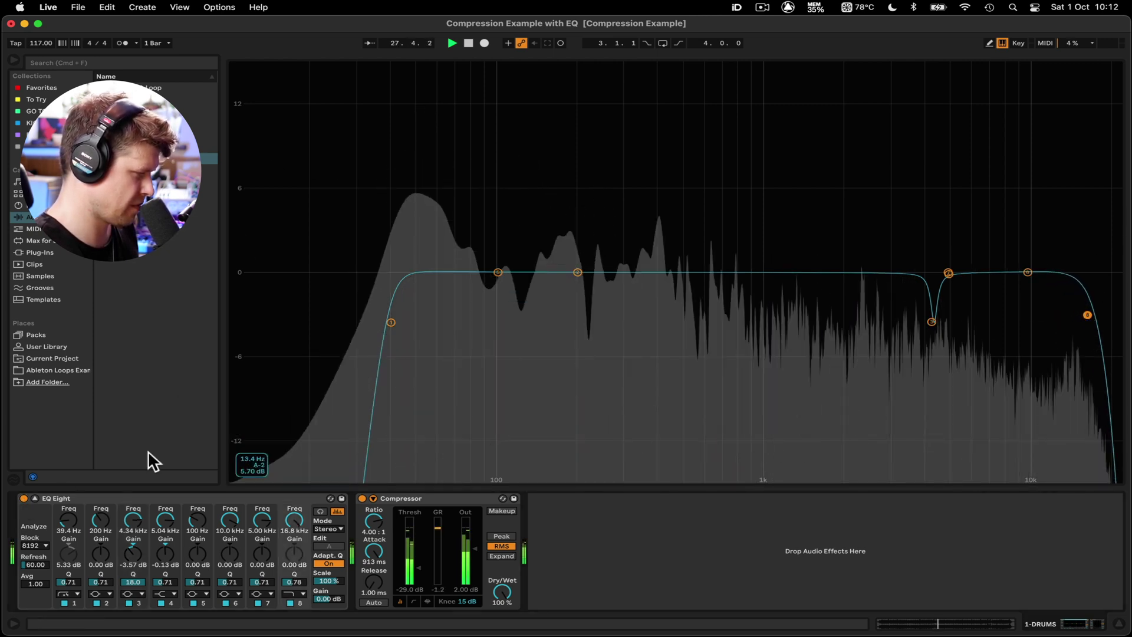
pyautogui.press('space')
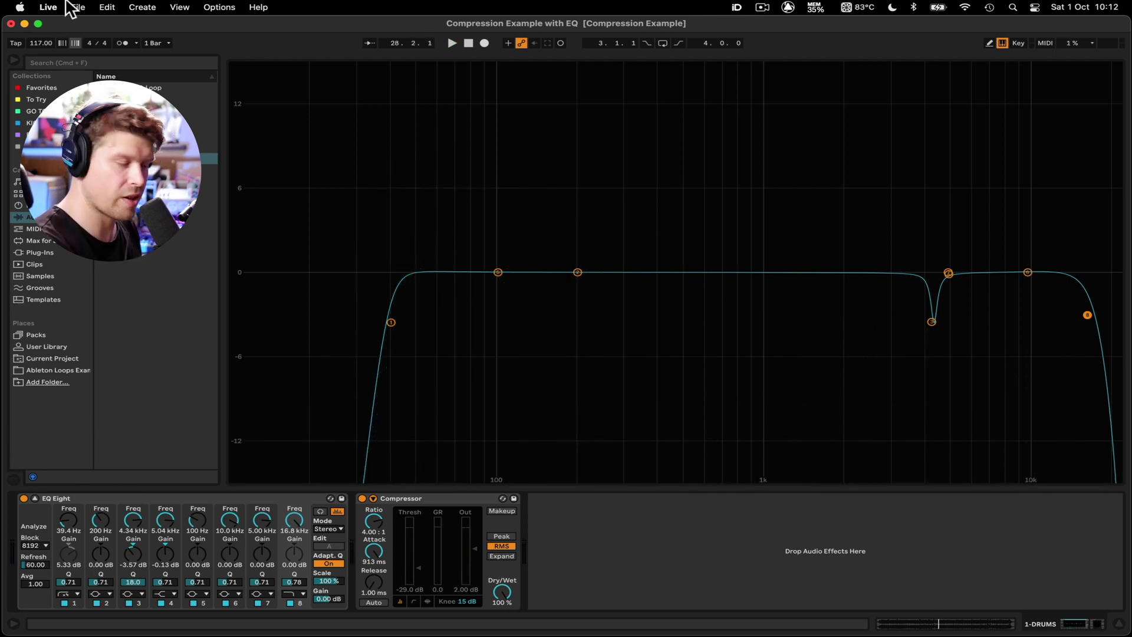
pyautogui.click(35, 499)
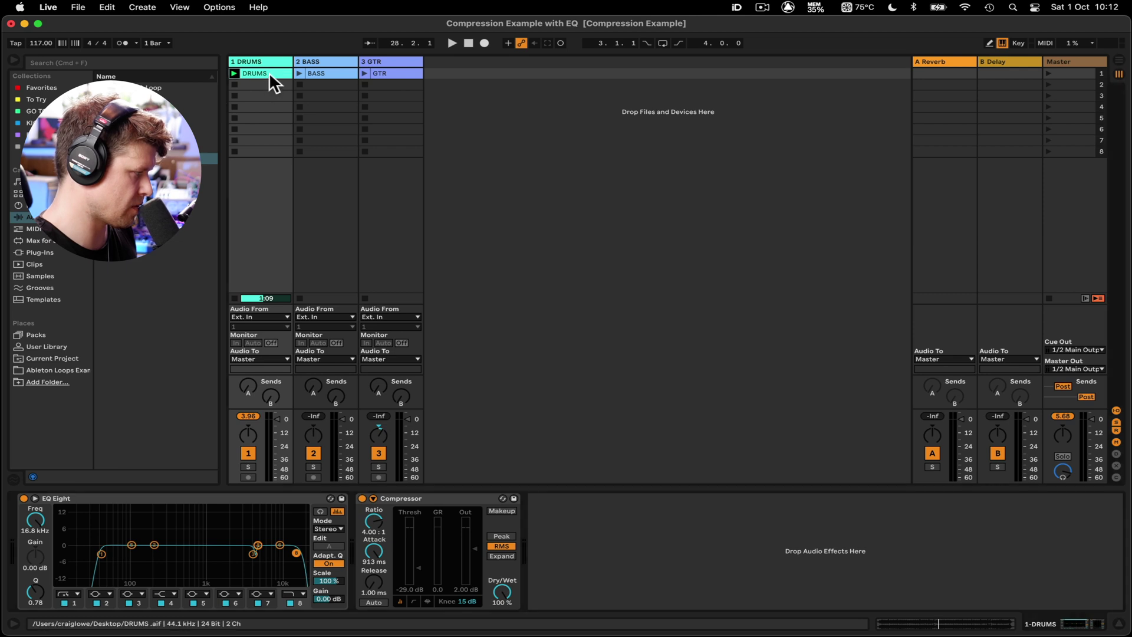
# Launch the BASS clip, add EQ Eight before the Compressor on the bass track and expand its frequency display
pyautogui.click(318, 73)
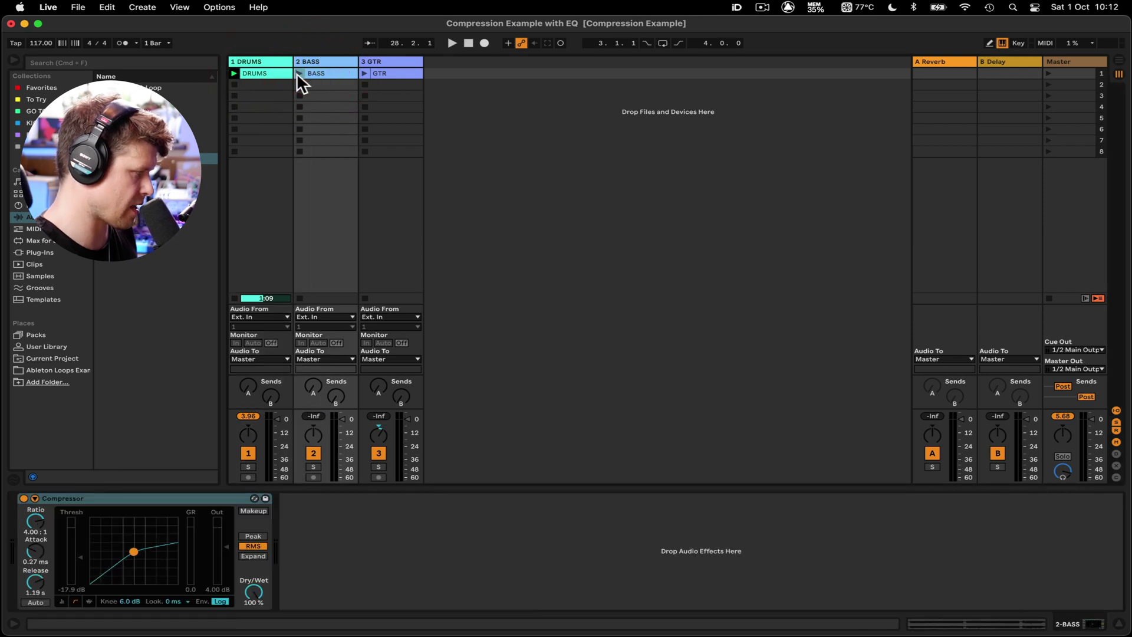
pyautogui.click(299, 73)
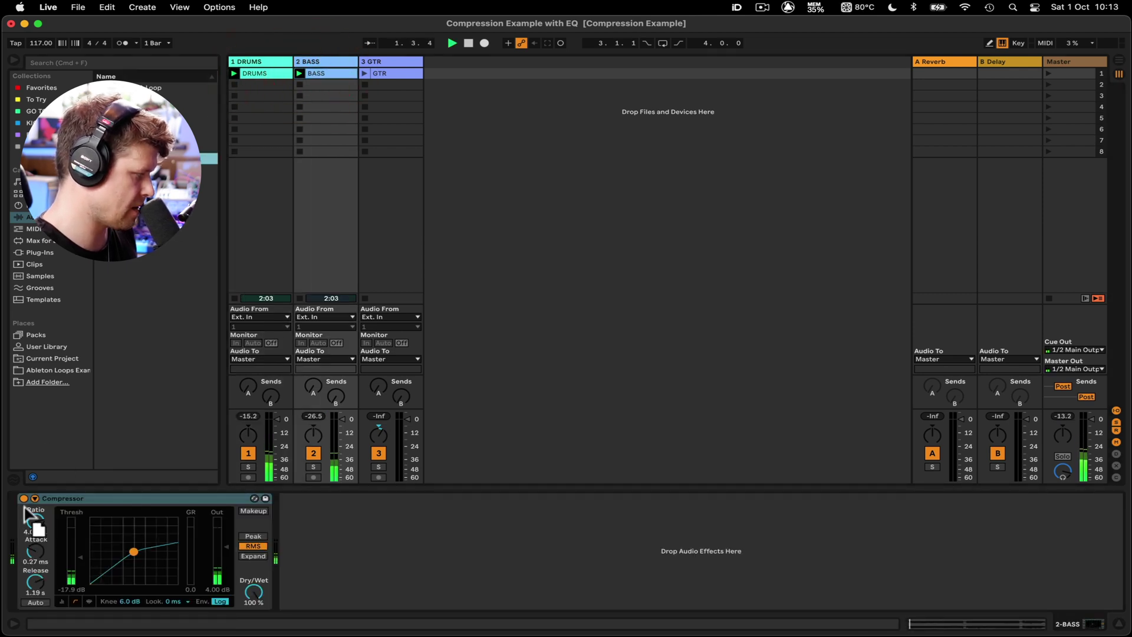
pyautogui.moveTo(25, 508); pyautogui.dragTo(30, 506)
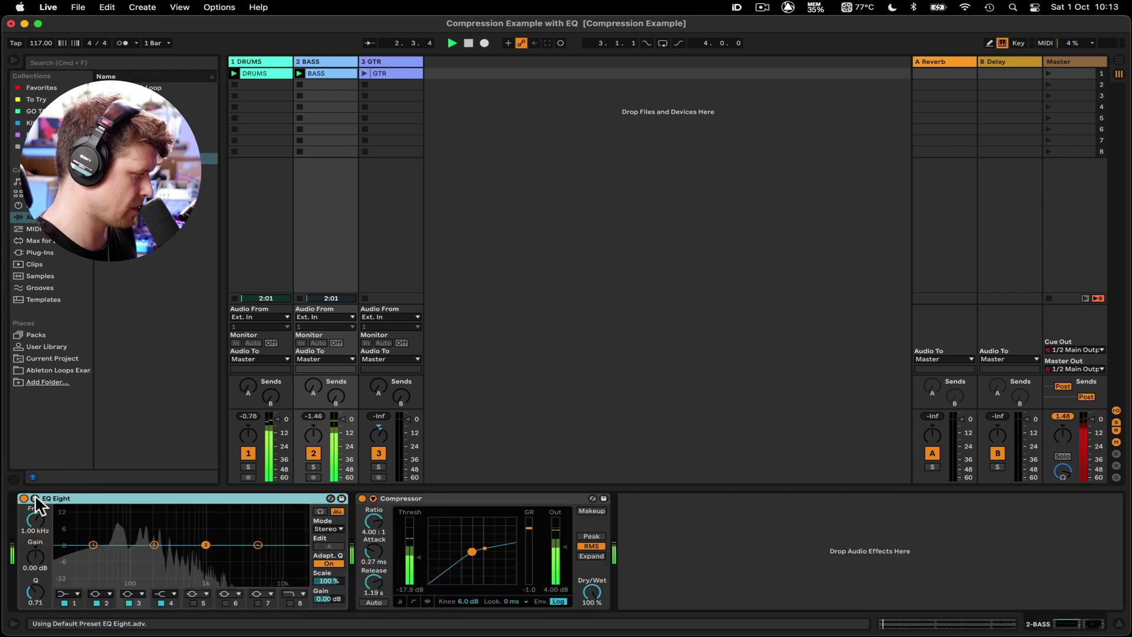
pyautogui.click(35, 498)
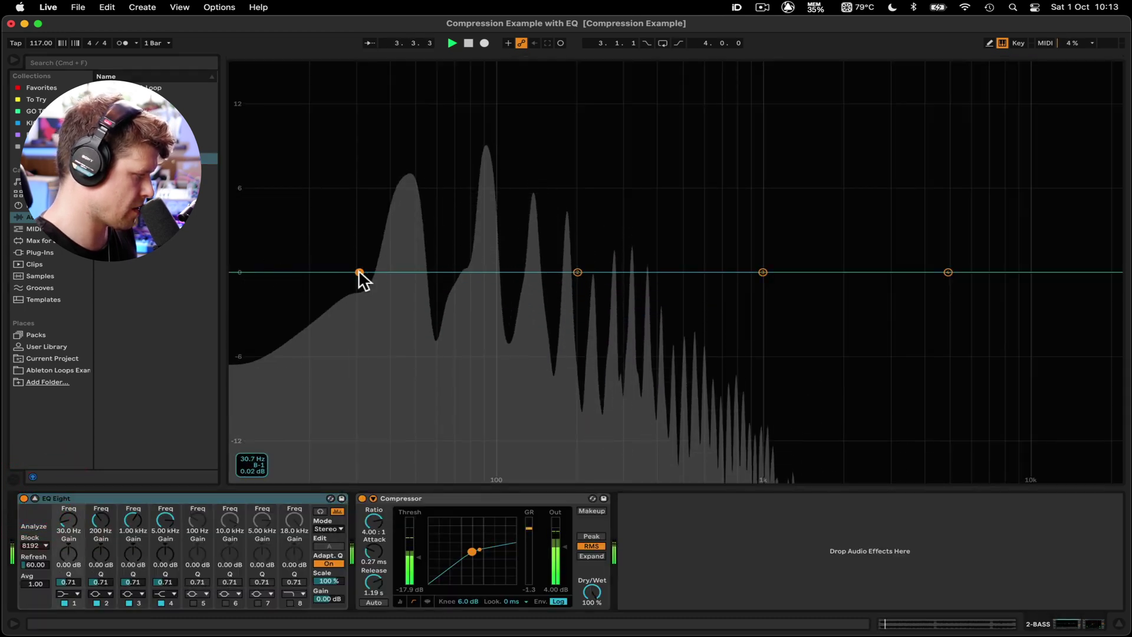
# On the bass, set band 1 to the steep low cut at about 31.4 Hz and enable band 8's high cut at about 385 Hz
pyautogui.click(66, 594)
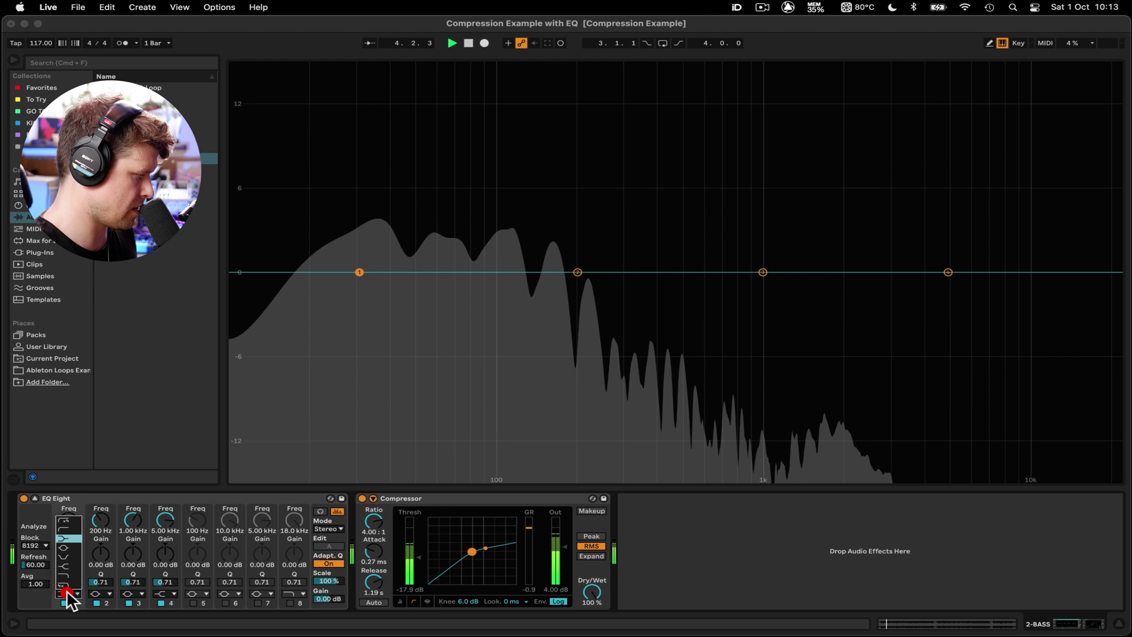
pyautogui.click(69, 521)
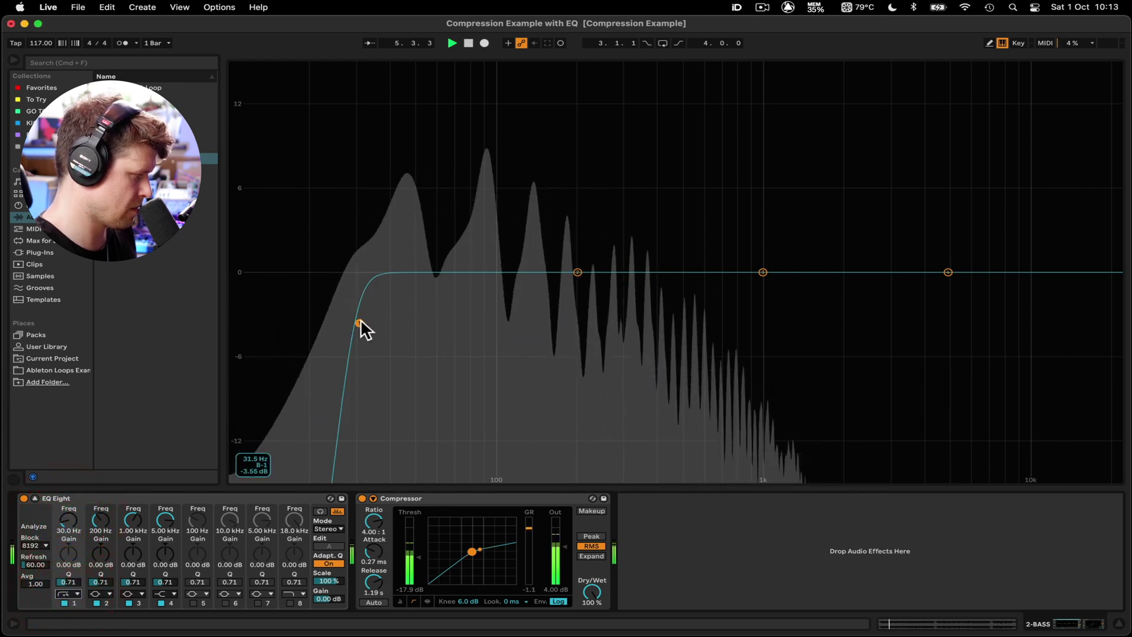
pyautogui.moveTo(360, 323); pyautogui.dragTo(366, 323)
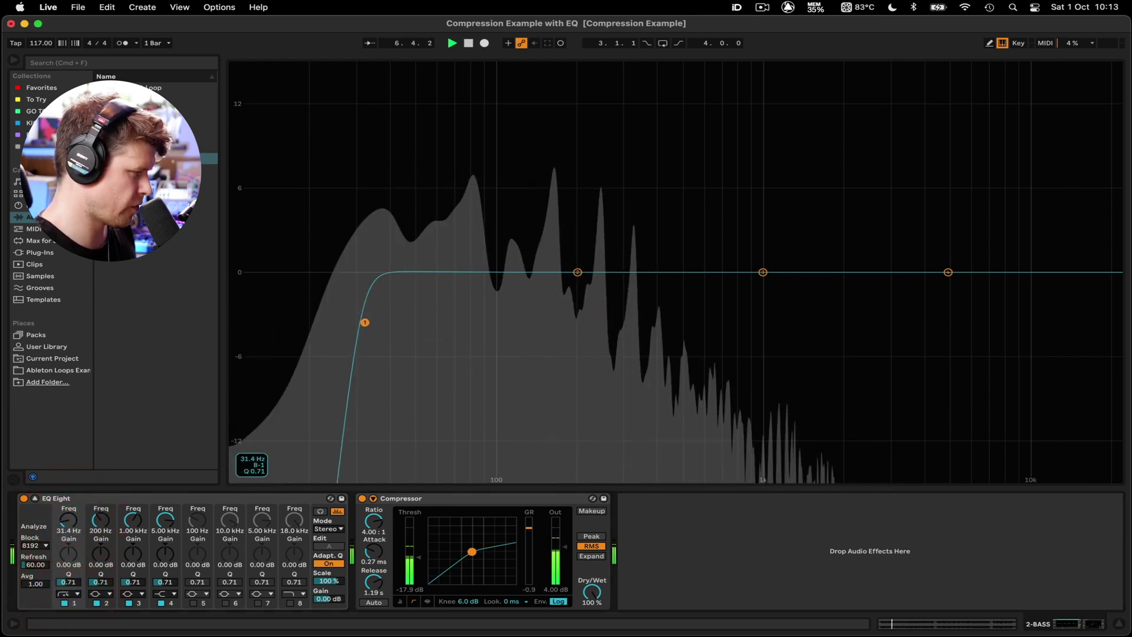
pyautogui.click(289, 602)
pyautogui.moveTo(1099, 324); pyautogui.dragTo(653, 318)
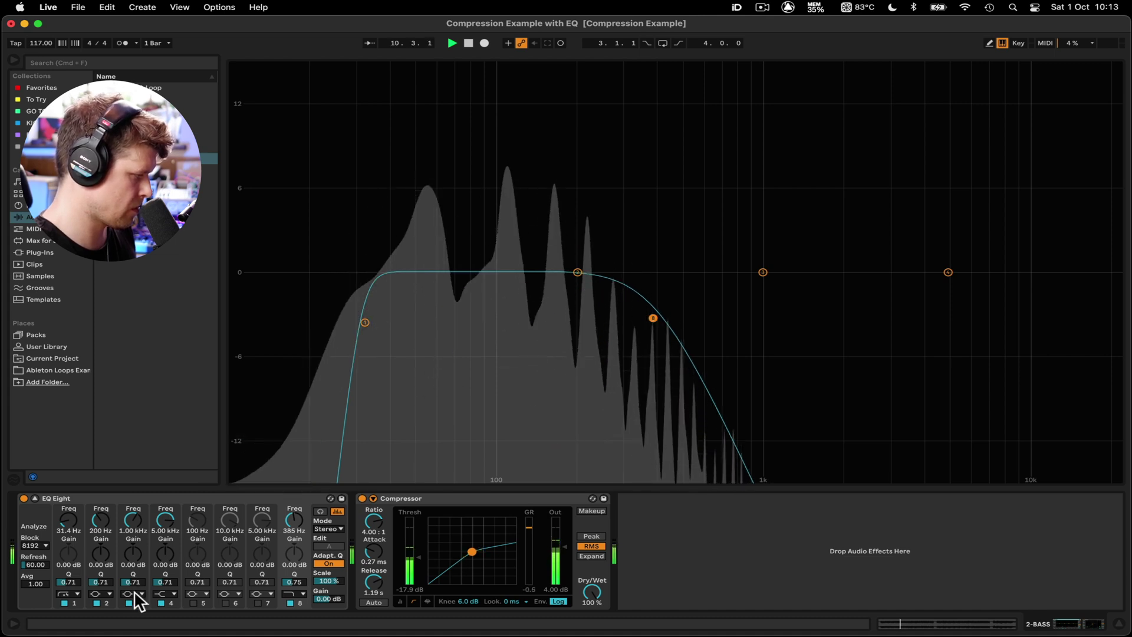
# Move the bass EQ's band 2 to about 78.3 Hz and sweep band 3 at Q 4.53, settling it at about 75.1 Hz and -0.95 dB
pyautogui.moveTo(577, 272); pyautogui.dragTo(470, 272)
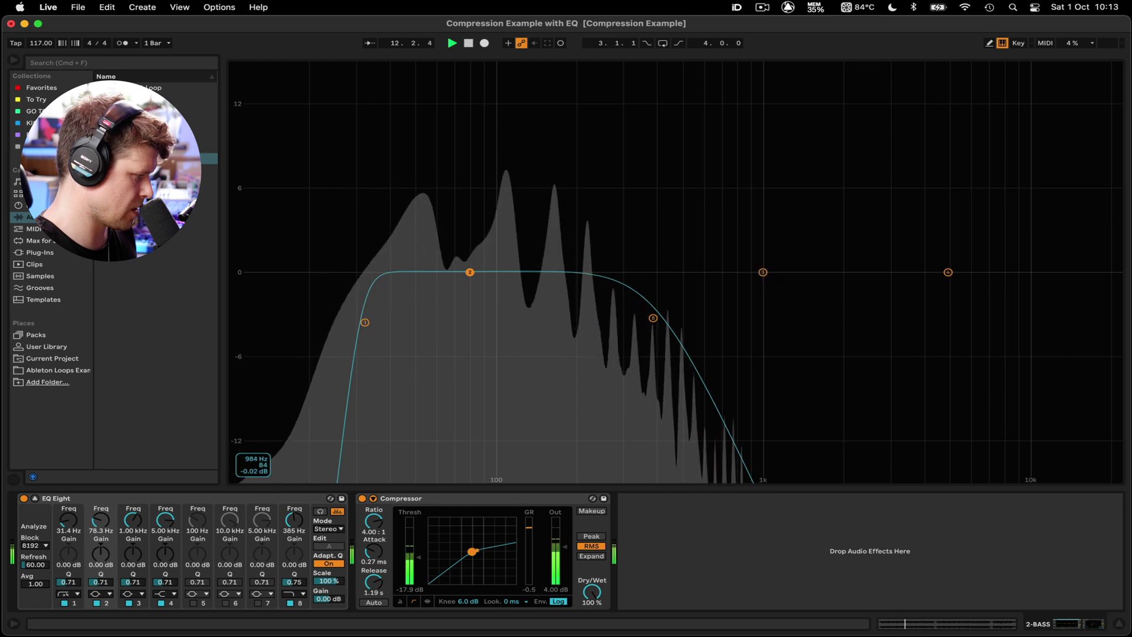
pyautogui.moveTo(762, 272); pyautogui.dragTo(492, 244)
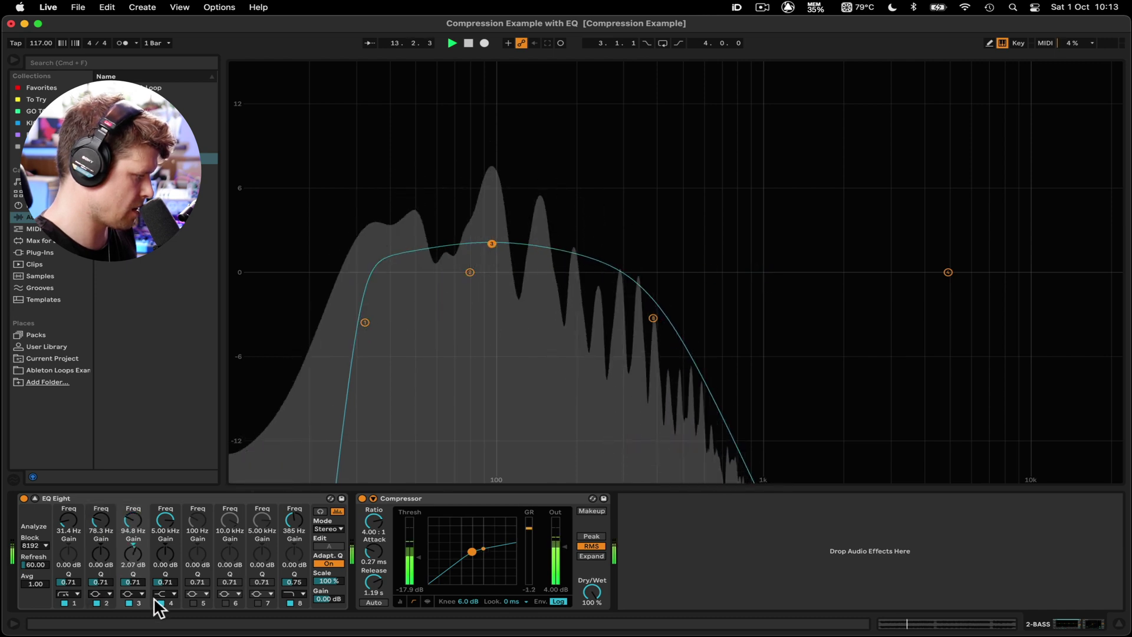
pyautogui.moveTo(133, 582); pyautogui.dragTo(132, 530)
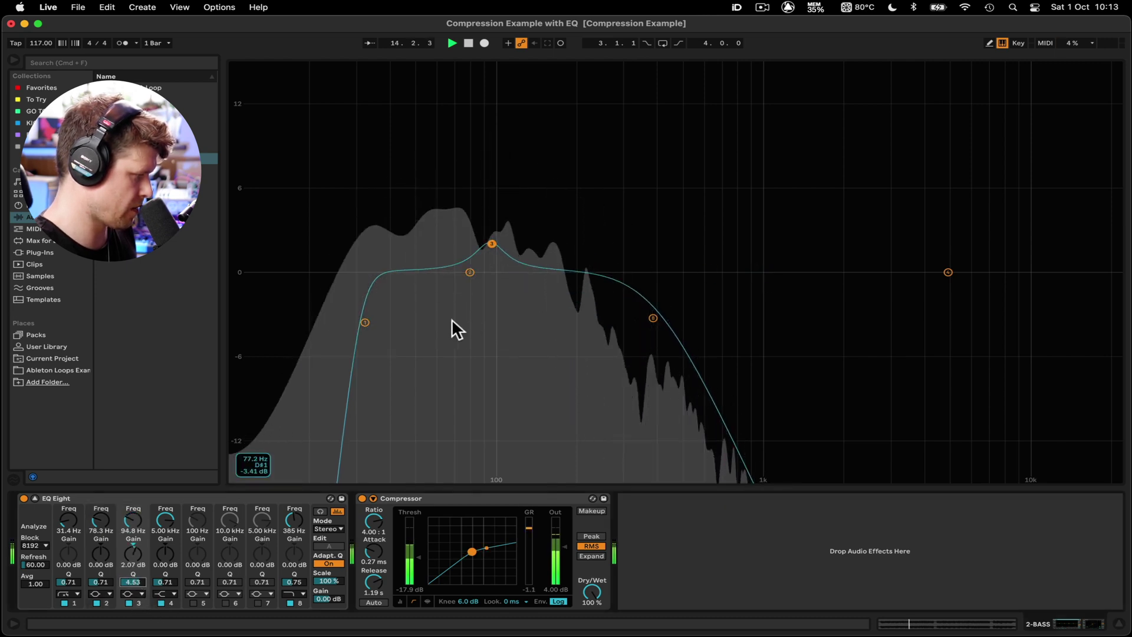
pyautogui.moveTo(492, 244); pyautogui.dragTo(473, 142)
pyautogui.moveTo(489, 143); pyautogui.dragTo(465, 285)
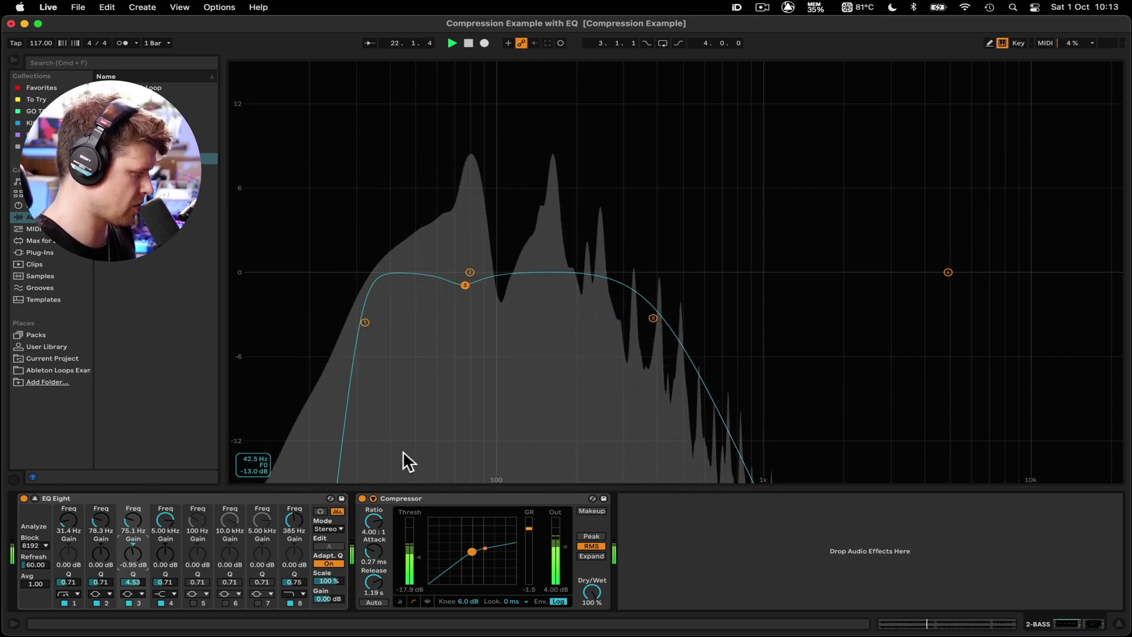
pyautogui.click(35, 498)
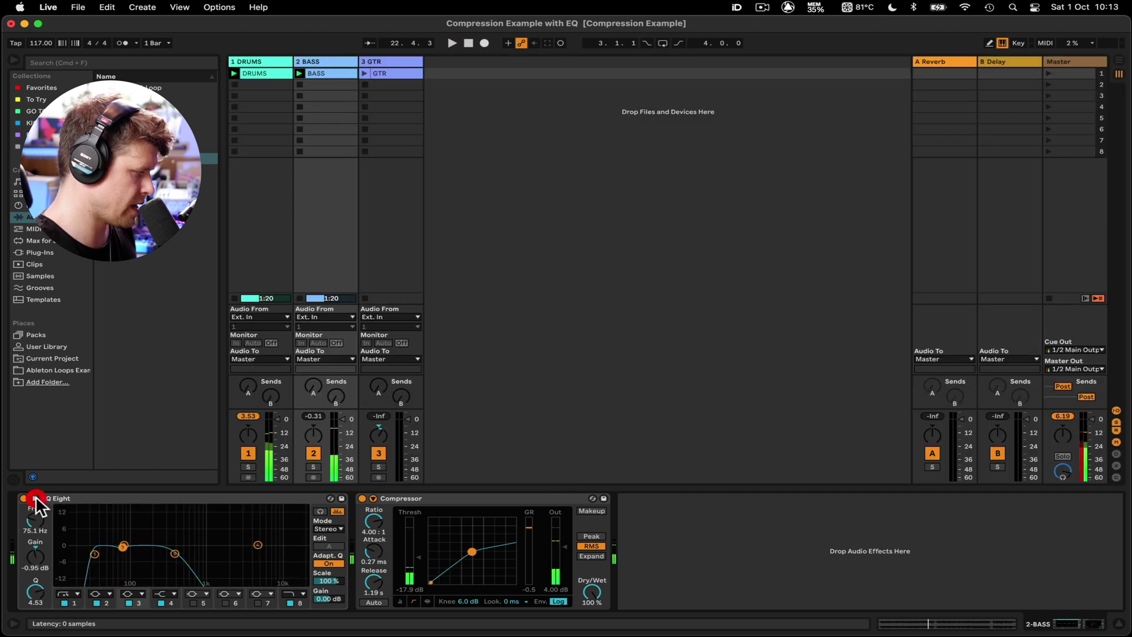
# Launch the GTR clip, add EQ Eight before the Compressor on the guitar track and expand its frequency display
pyautogui.click(366, 73)
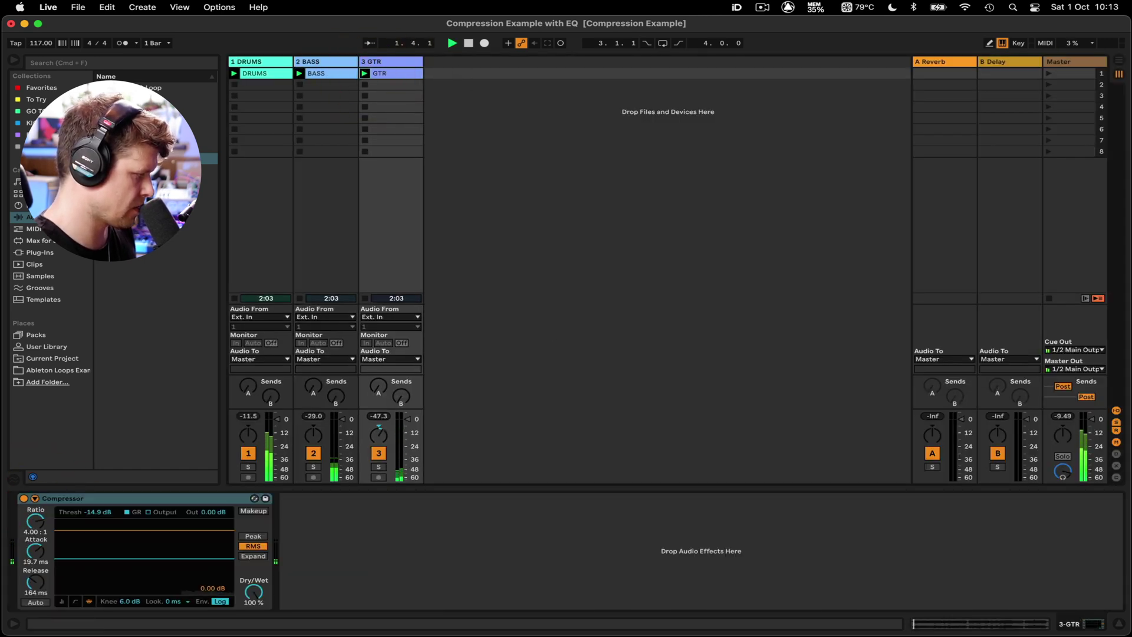
pyautogui.moveTo(50, 466); pyautogui.dragTo(20, 514)
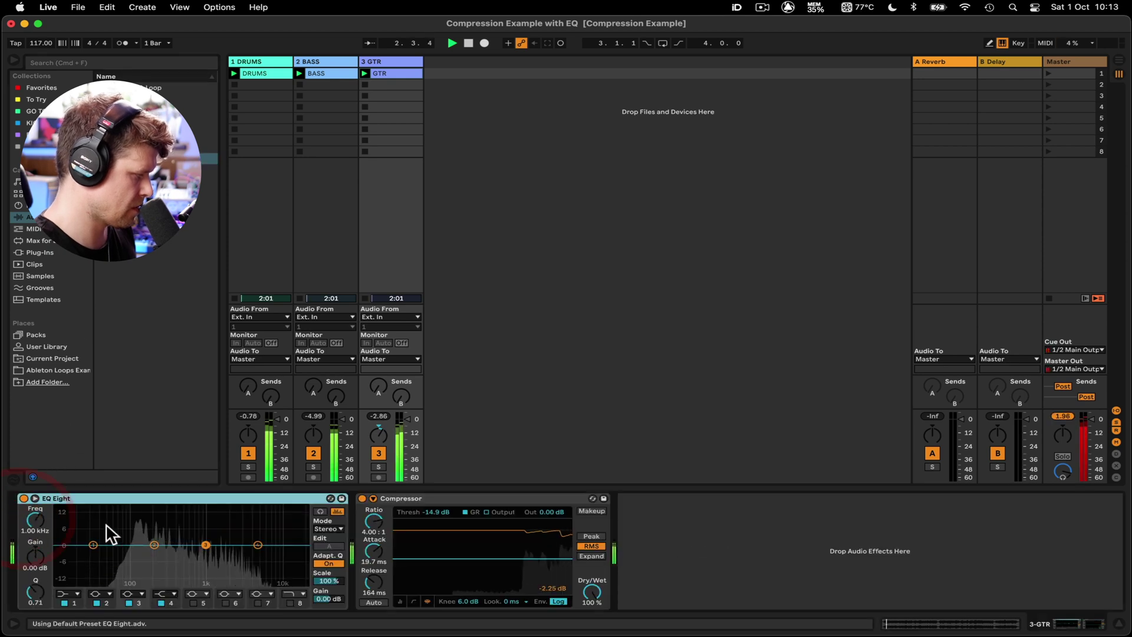
pyautogui.click(34, 498)
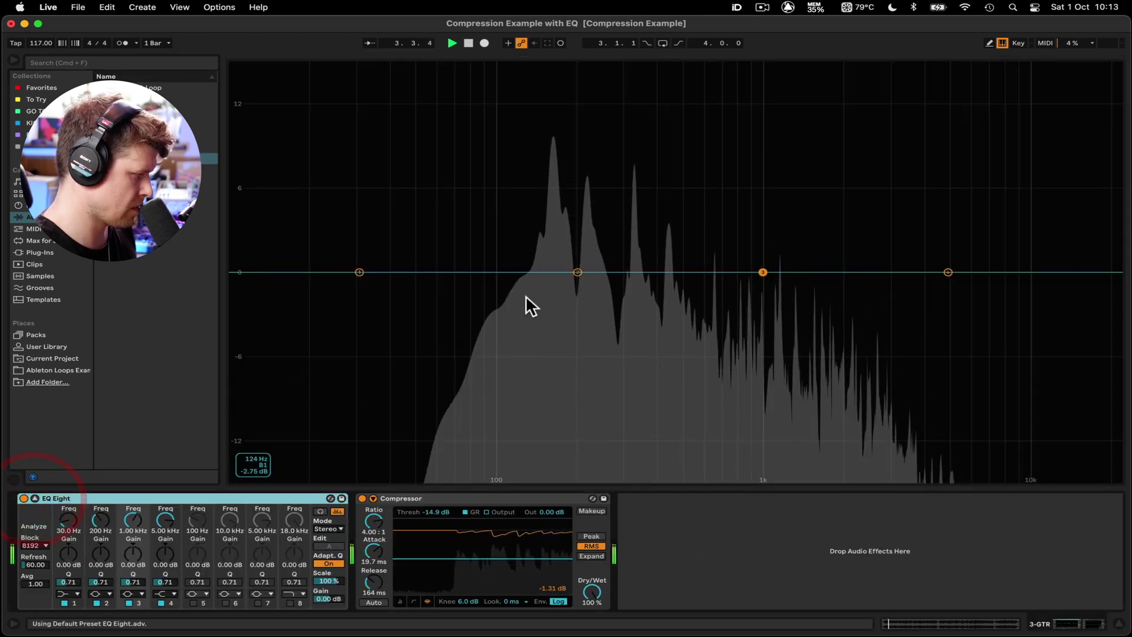
# Set band 1 of the guitar EQ to the steep low cut and raise its frequency to about 115 Hz
pyautogui.click(66, 593)
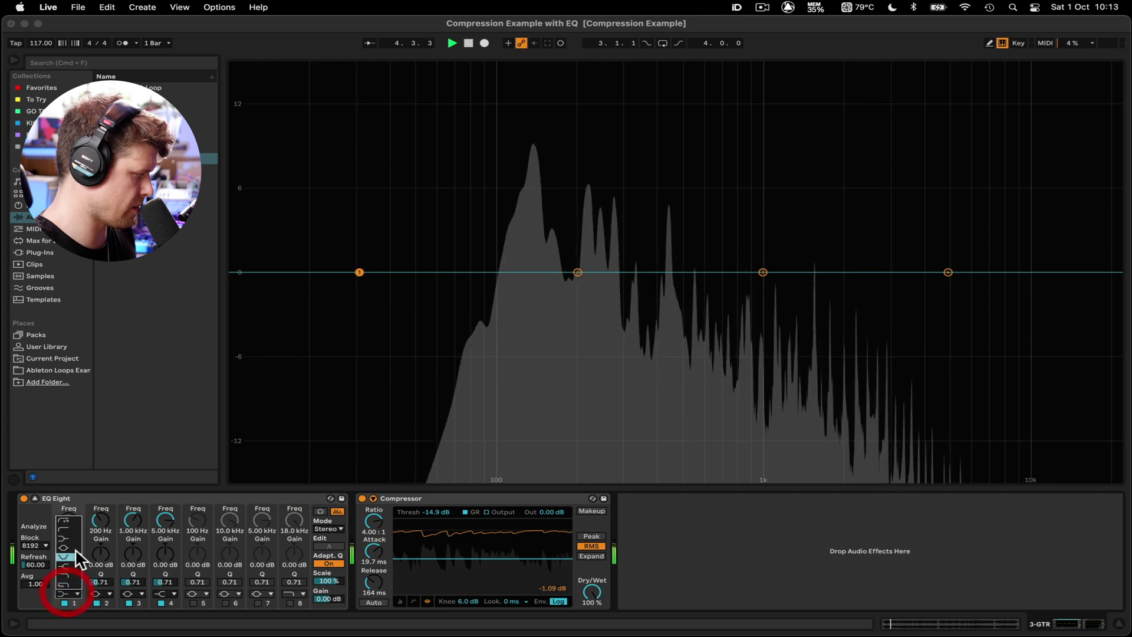
pyautogui.click(69, 520)
pyautogui.moveTo(360, 325); pyautogui.dragTo(513, 322)
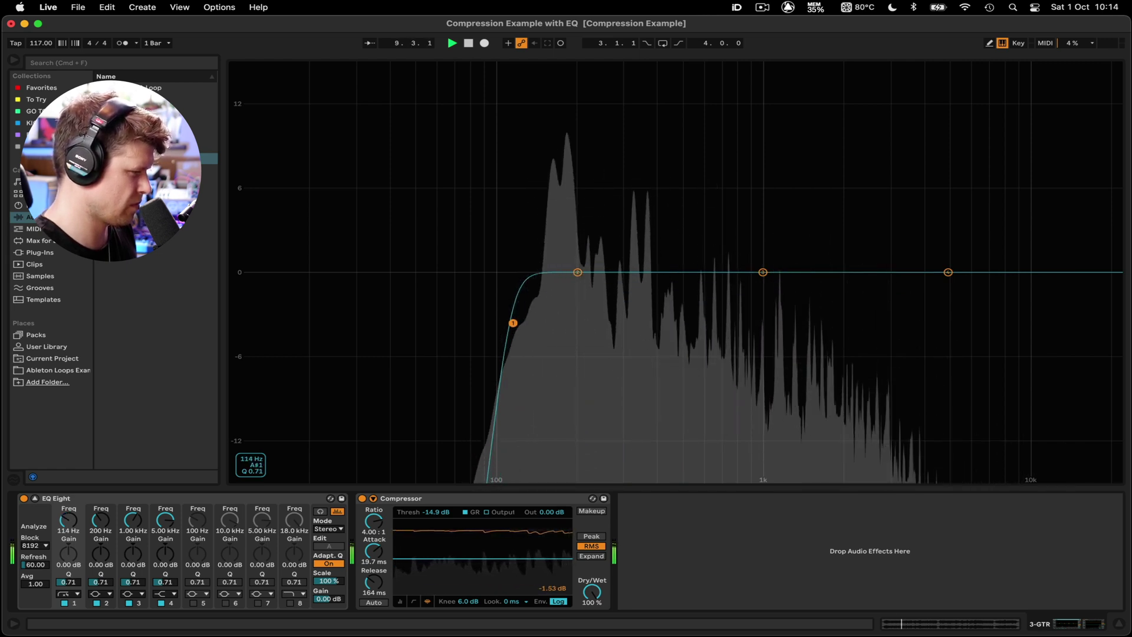
# On the guitar, enable band 8's high cut at about 5.41 kHz and dip band 3 to about -0.72 dB at 255 Hz
pyautogui.click(290, 603)
pyautogui.moveTo(1092, 323); pyautogui.dragTo(957, 322)
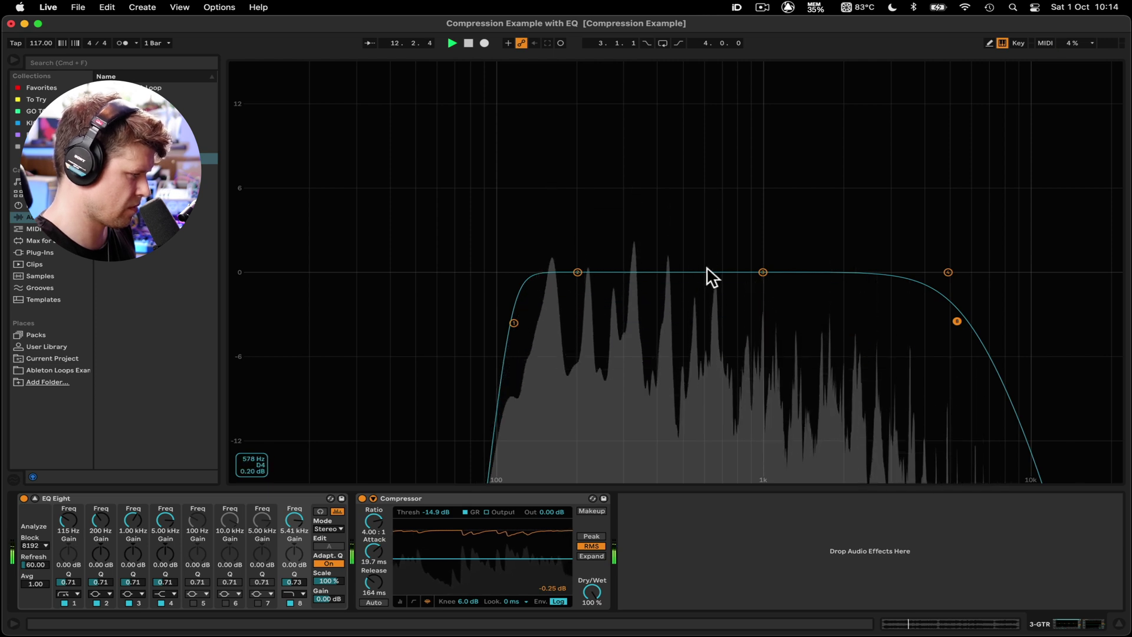
pyautogui.moveTo(763, 273); pyautogui.dragTo(607, 283)
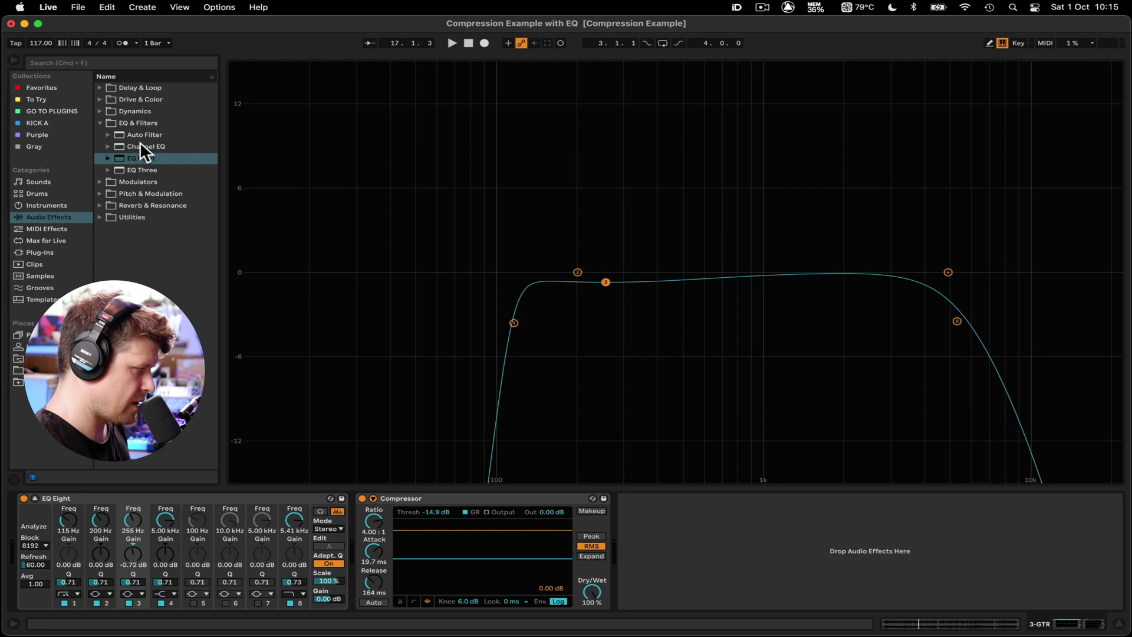
# Collapse the guitar EQ's expanded display and add a Channel EQ after the Compressor on the drums track
pyautogui.click(140, 143)
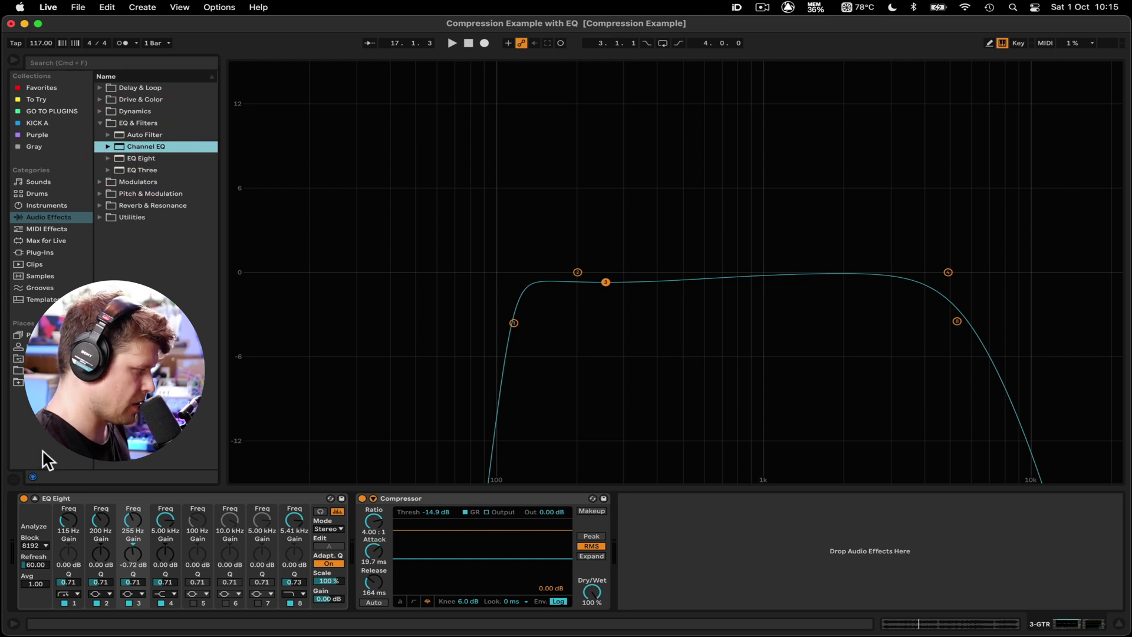
pyautogui.click(35, 499)
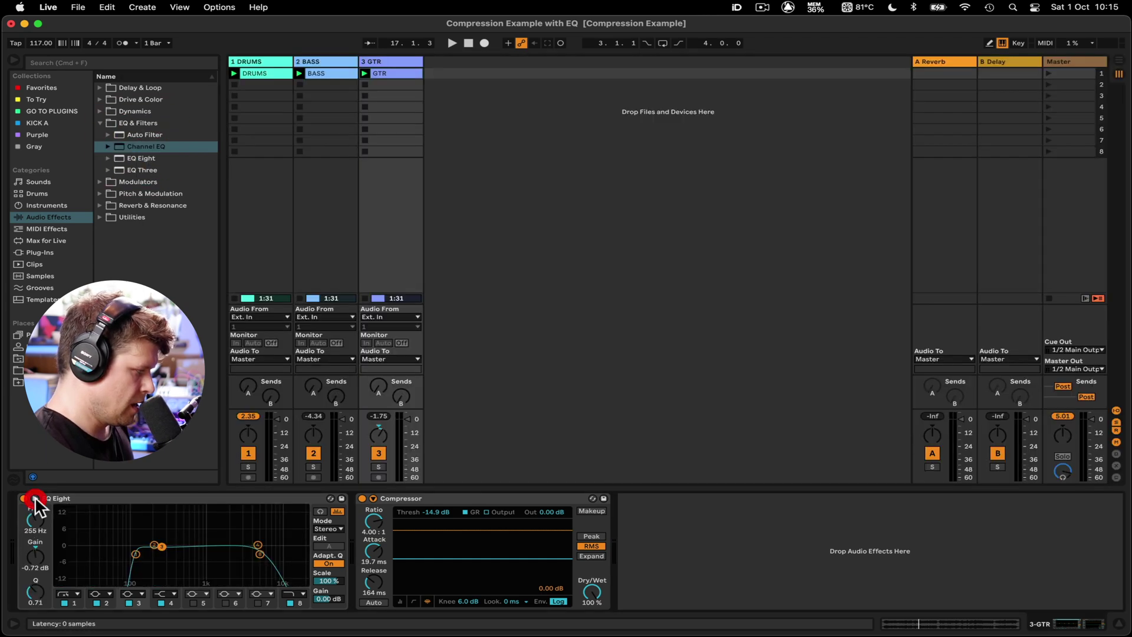
pyautogui.click(253, 61)
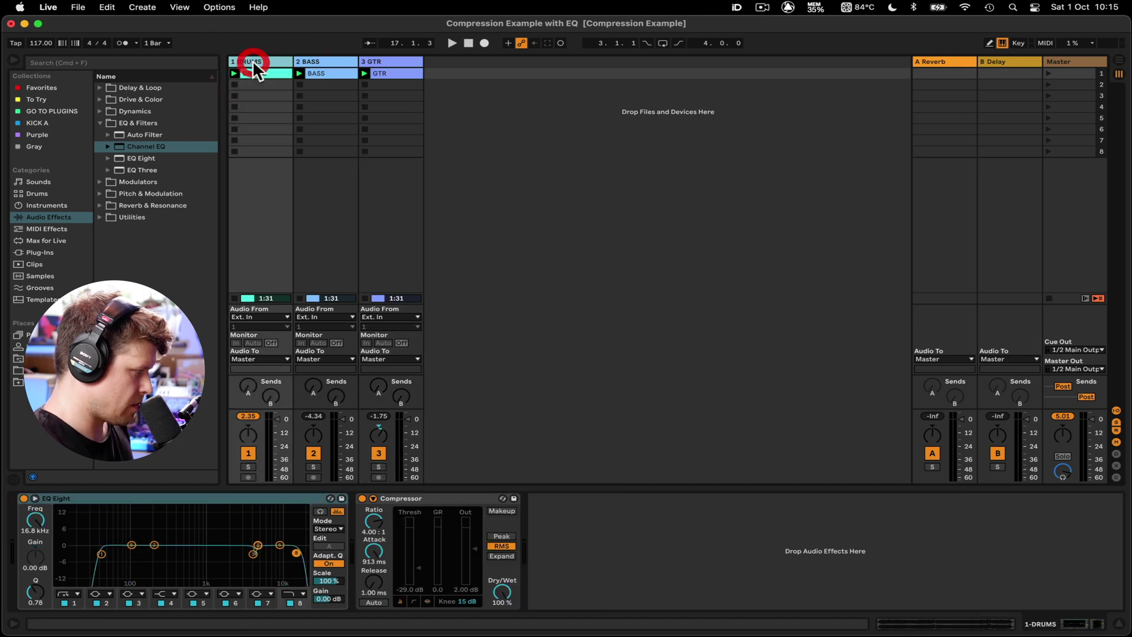
pyautogui.moveTo(147, 146); pyautogui.dragTo(616, 531)
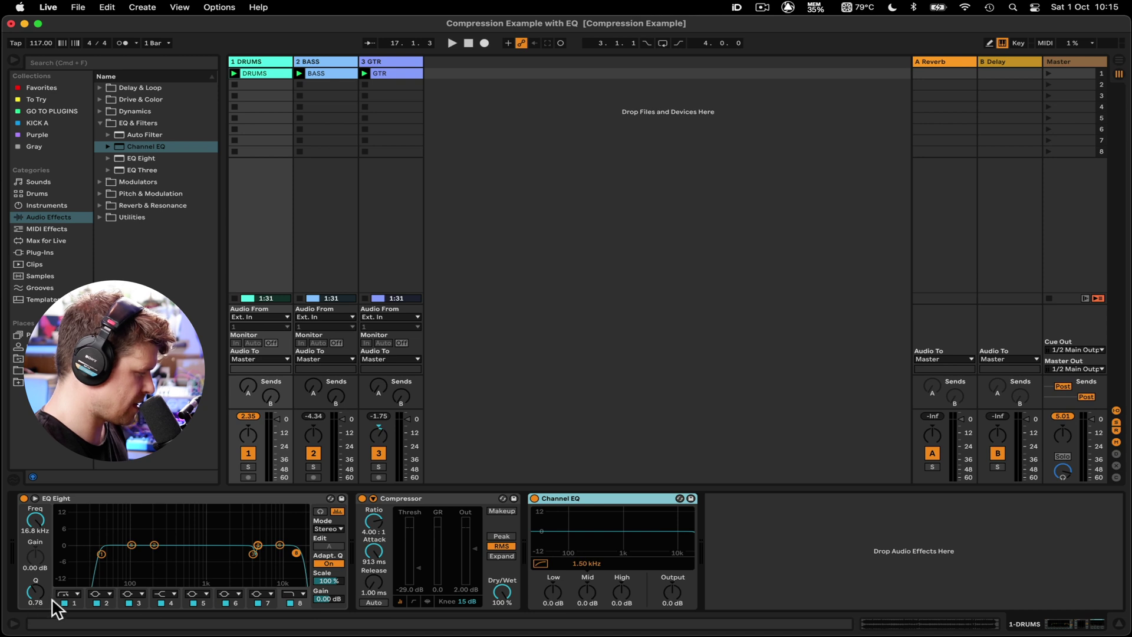
# Try the drums Channel EQ's low cut, switch it off again, and boost Low and High to 2.0 dB each
pyautogui.click(541, 563)
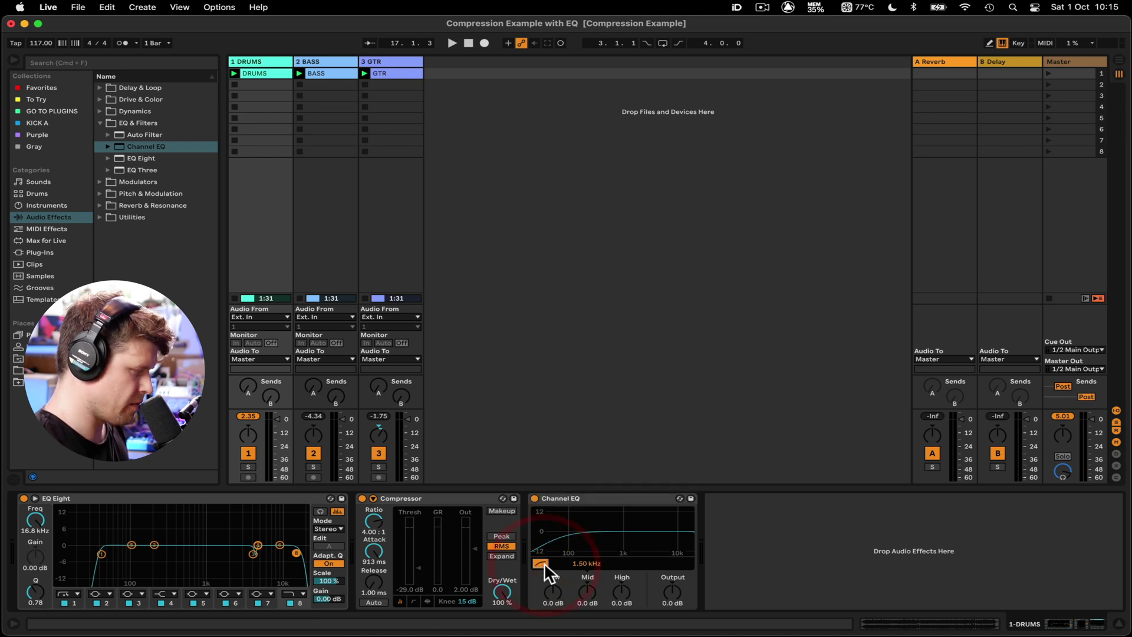
pyautogui.click(544, 564)
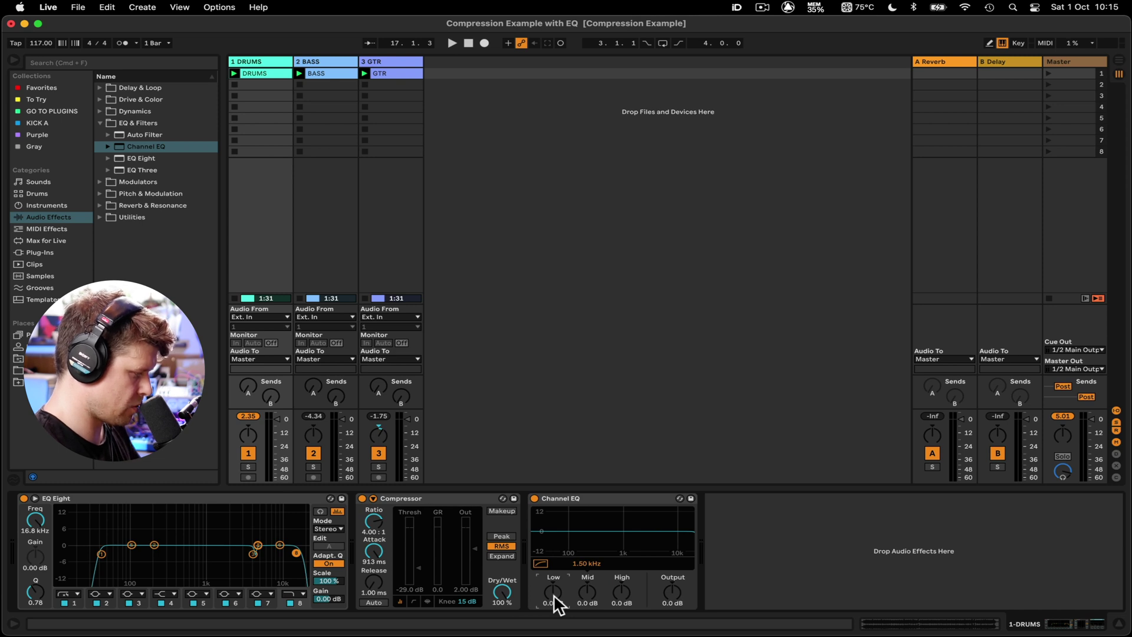
pyautogui.moveTo(553, 593); pyautogui.dragTo(553, 584)
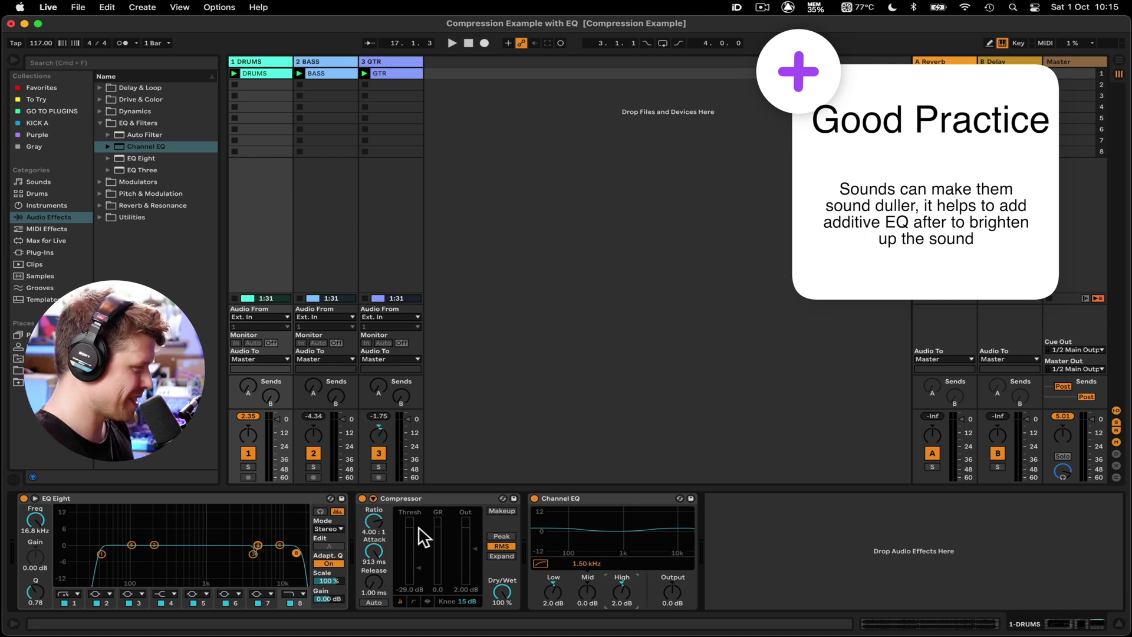
# Solo the drums during playback and compare their sound with the Channel EQ bypassed and enabled, leaving it on
pyautogui.click(535, 498)
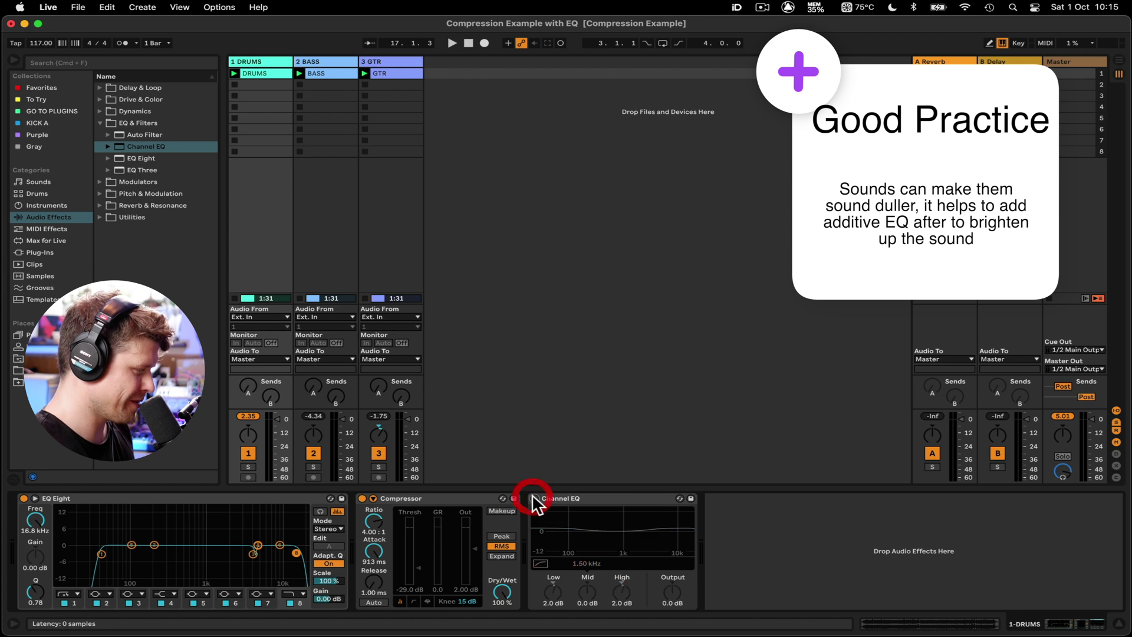
pyautogui.press('space')
pyautogui.click(247, 467)
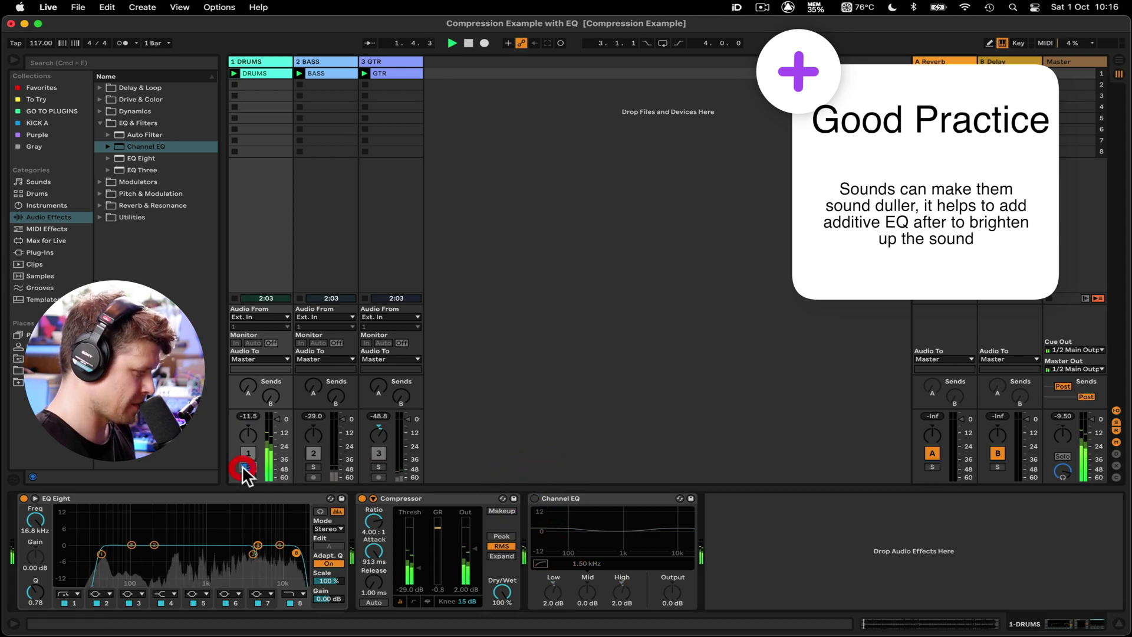
pyautogui.click(534, 498)
pyautogui.click(534, 499)
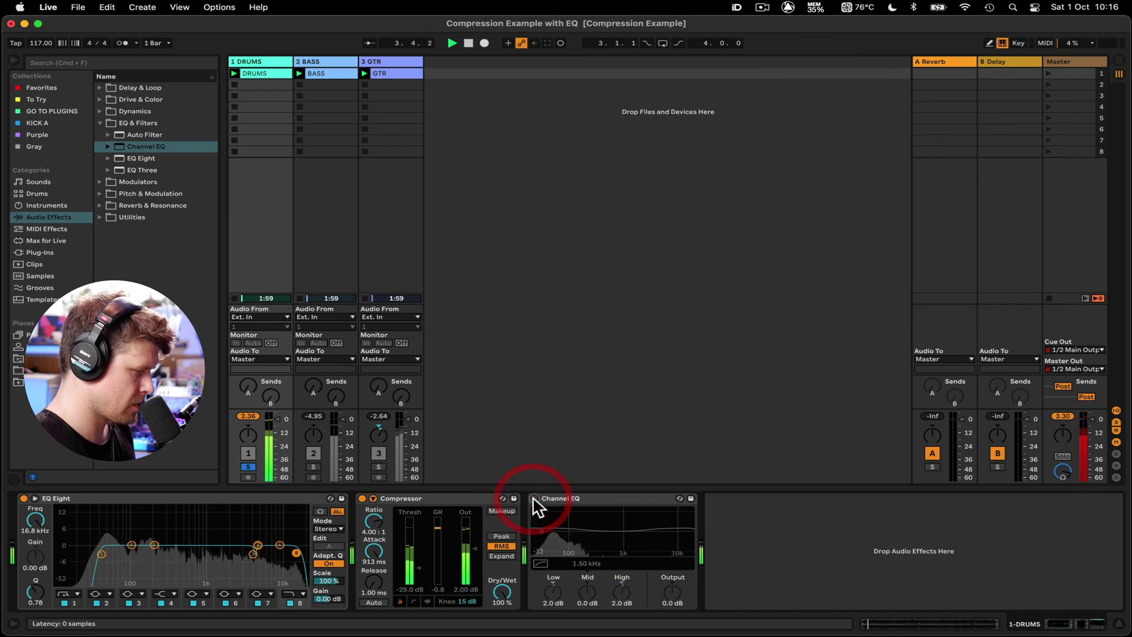
pyautogui.click(534, 498)
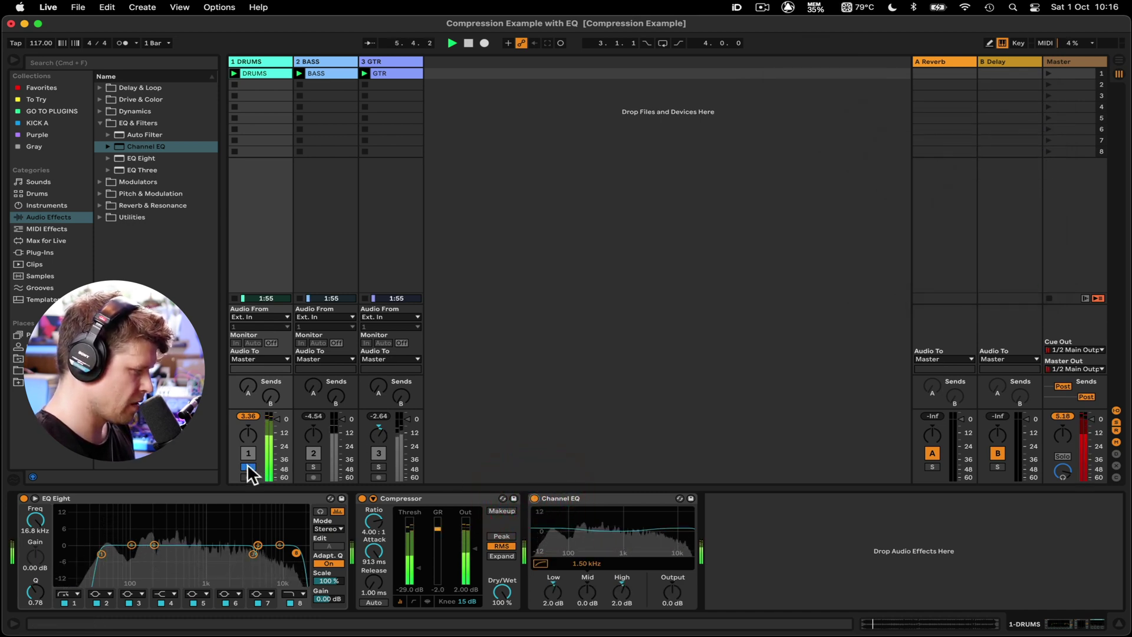
# Copy the drums' Channel EQ, unsolo the drums and paste the device after the Compressor on the bass track
pyautogui.click(610, 499)
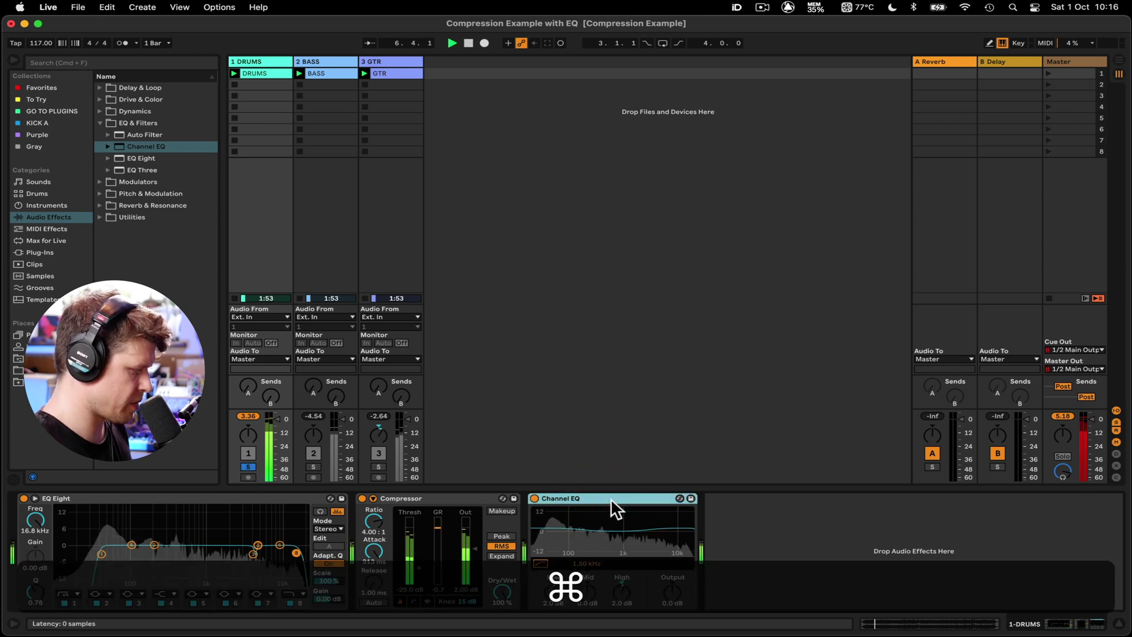
pyautogui.press('super+c')
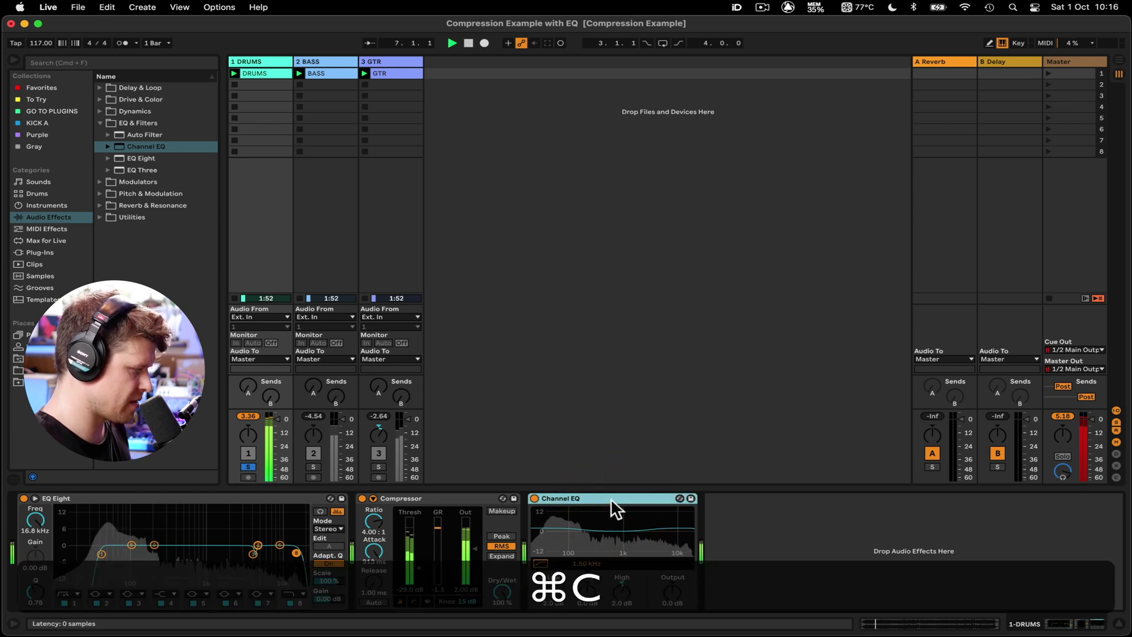
pyautogui.click(246, 463)
pyautogui.click(325, 62)
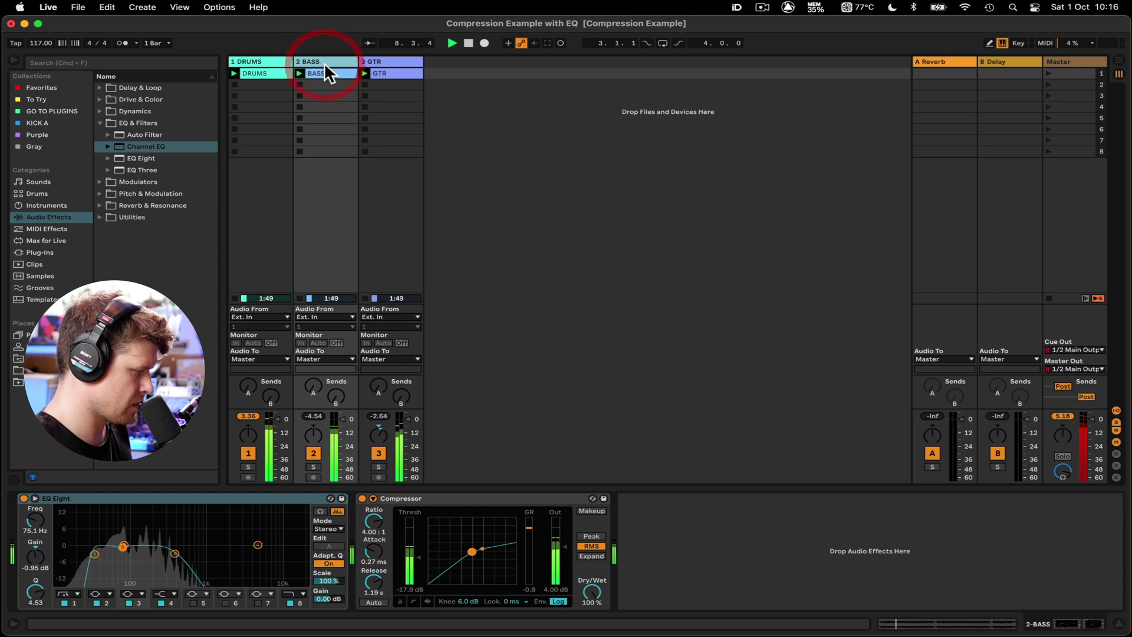
pyautogui.click(650, 536)
pyautogui.press('super+v')
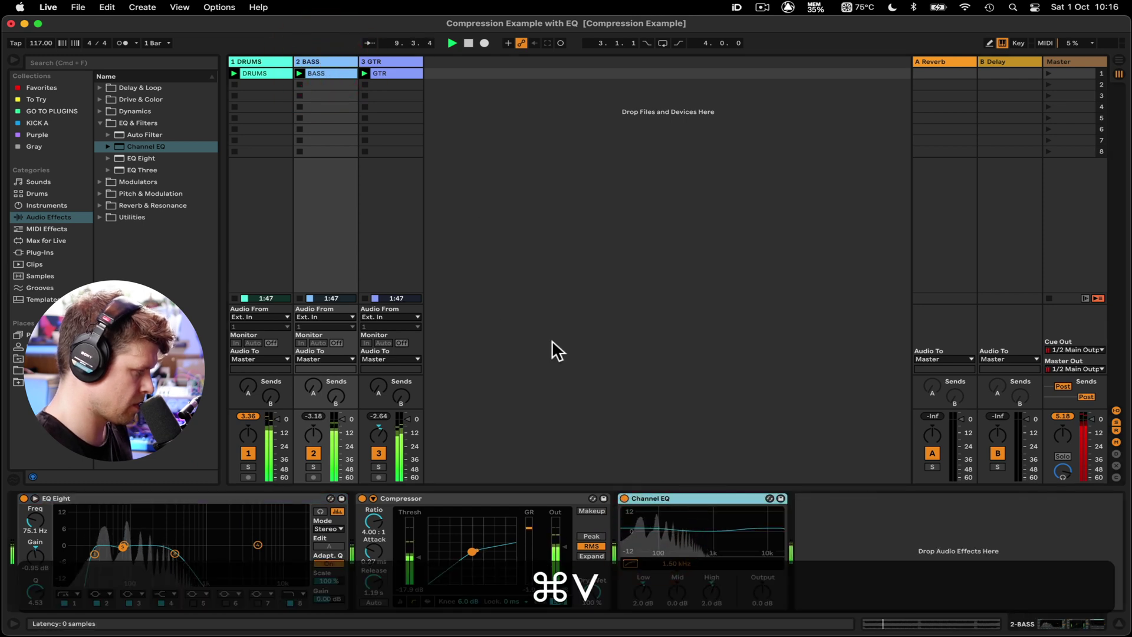
# Paste the copied Channel EQ after the Compressor on the guitar track and stop playback
pyautogui.click(401, 62)
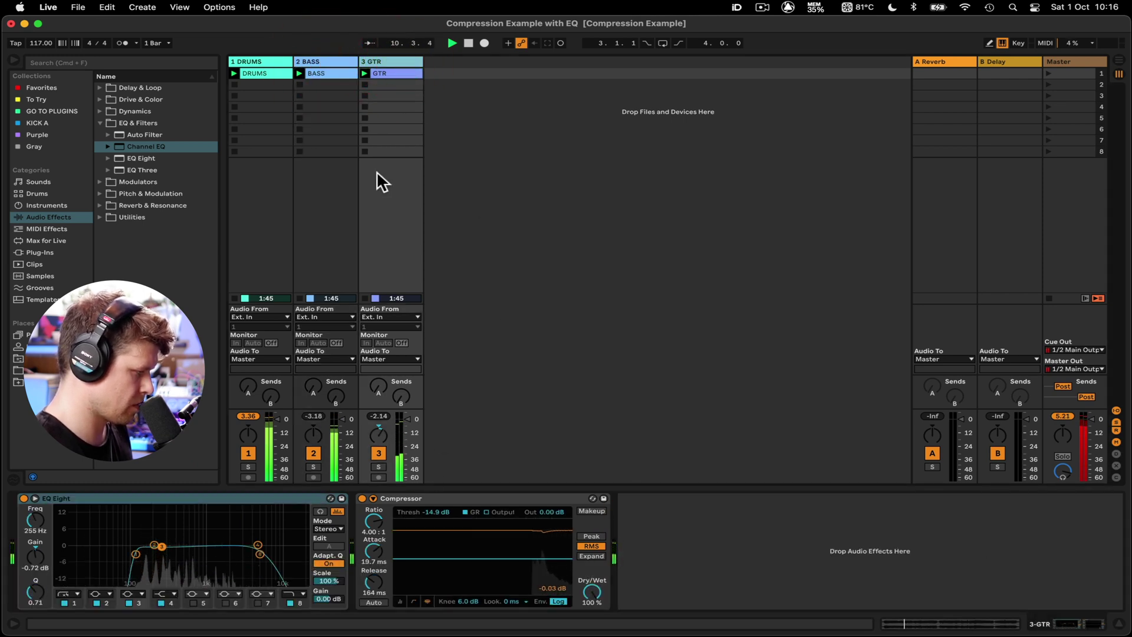
pyautogui.click(648, 556)
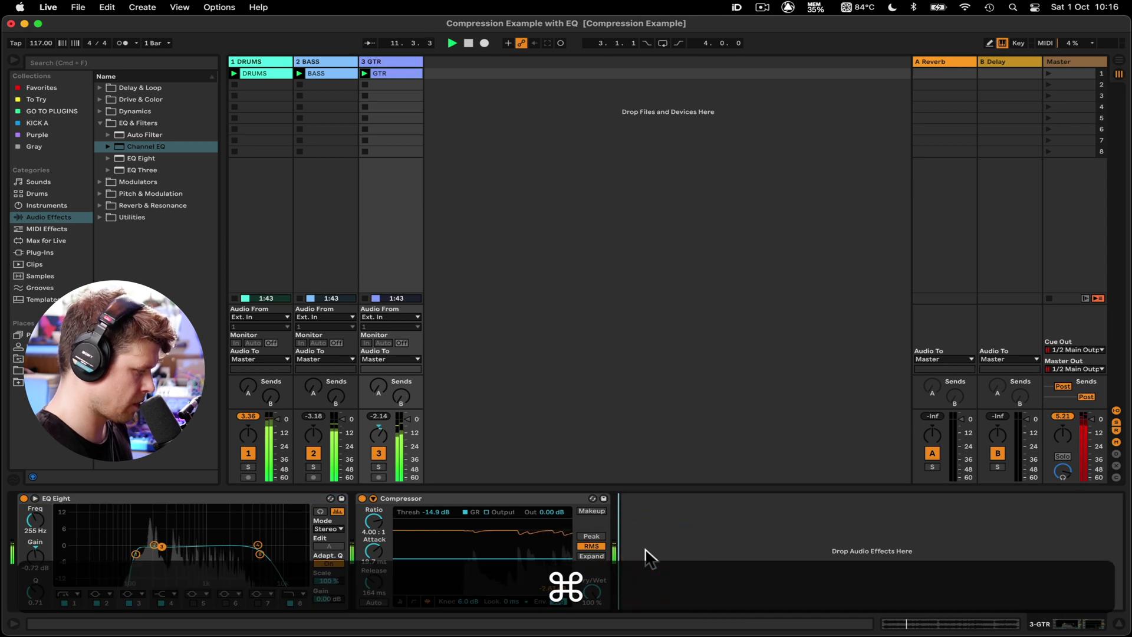
pyautogui.press('super+v')
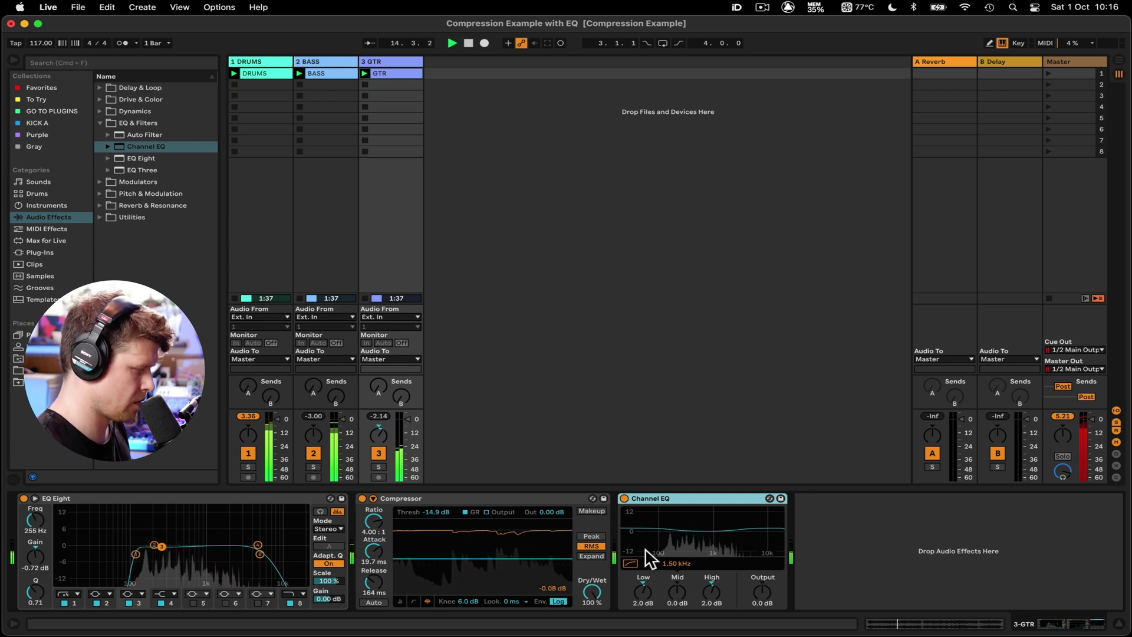
pyautogui.press('space')
# Add EQ Eight before the Glue Compressor on the Master track, expand its frequency display and start playback
pyautogui.click(270, 505)
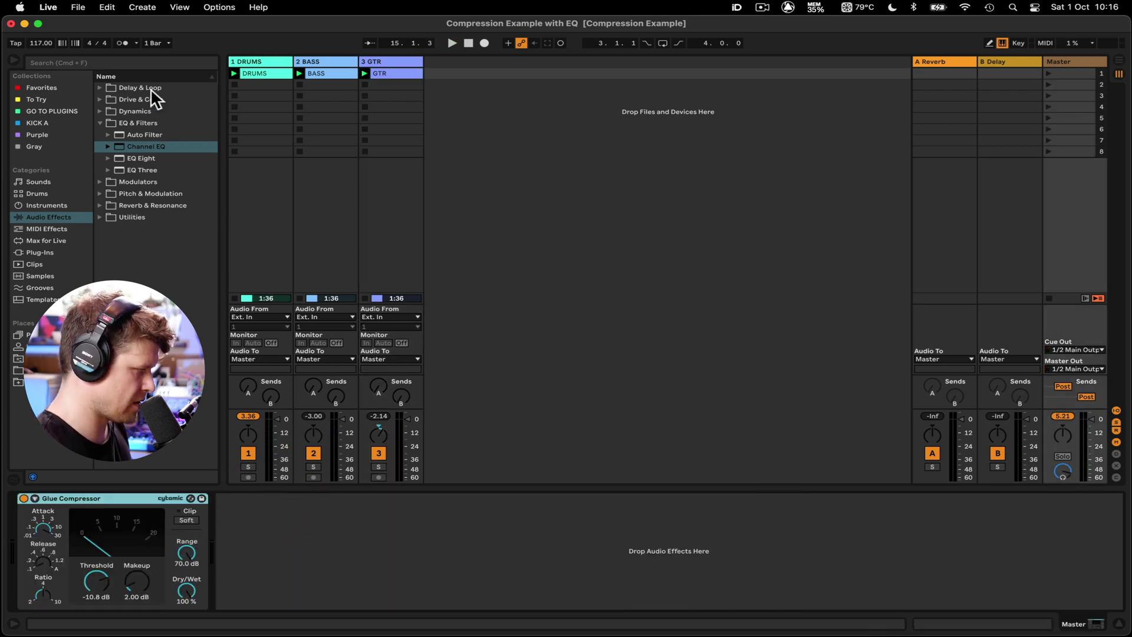
pyautogui.click(141, 168)
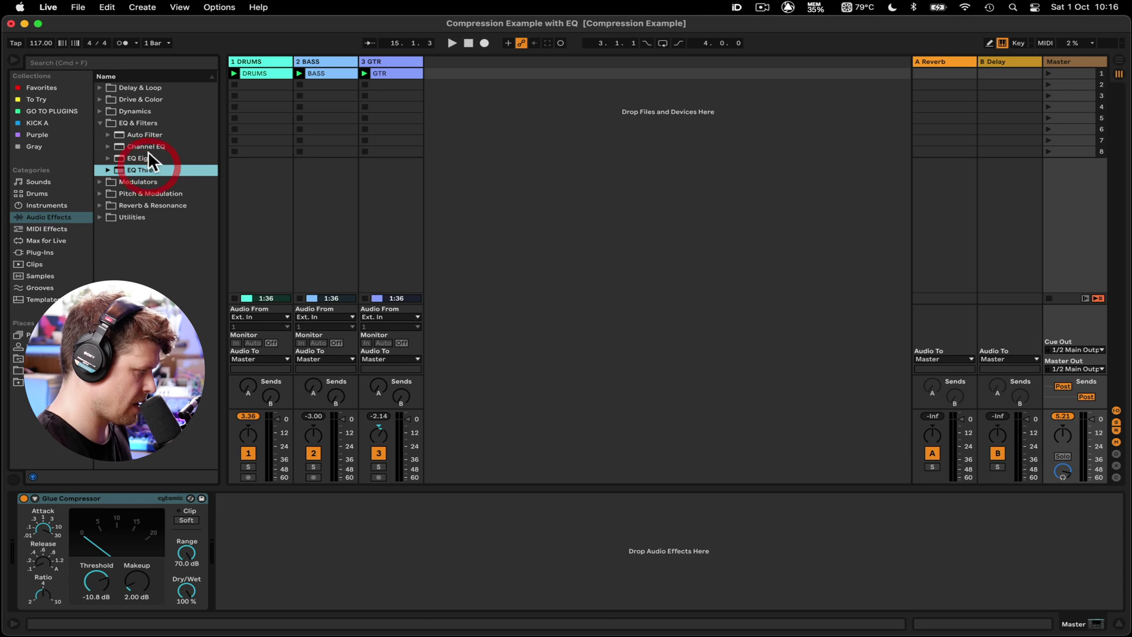
pyautogui.moveTo(148, 158); pyautogui.dragTo(34, 520)
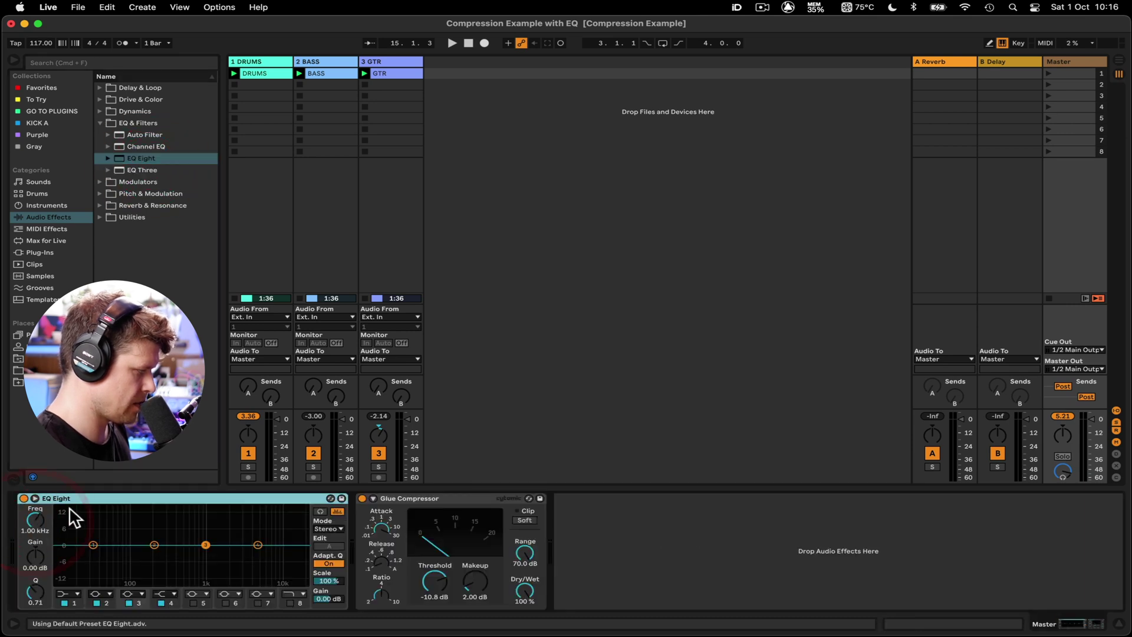
pyautogui.click(34, 499)
pyautogui.press('space')
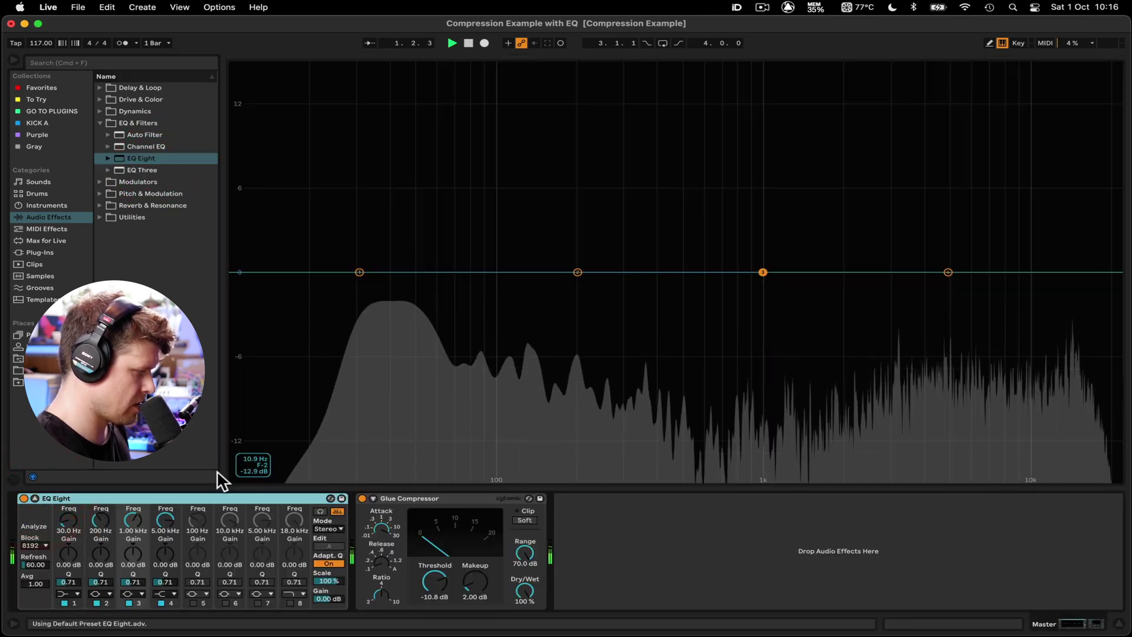
# Set the master EQ's band 1 to the steep low cut at about 20.7 Hz and enable band 8's high cut at 18.0 kHz
pyautogui.click(65, 592)
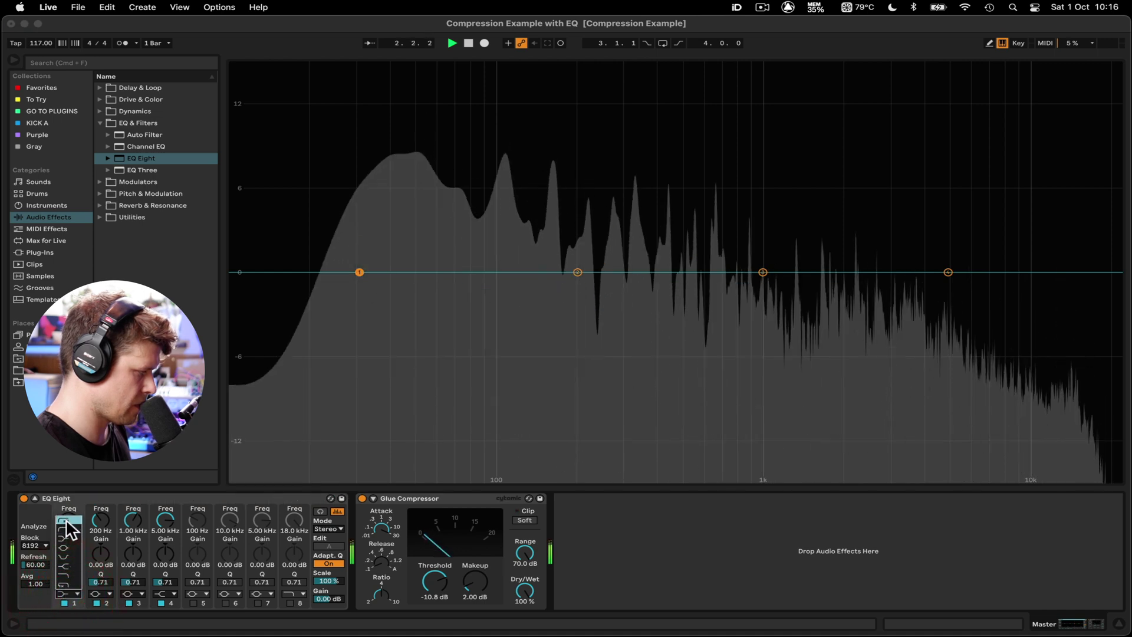
pyautogui.click(65, 519)
pyautogui.moveTo(359, 323); pyautogui.dragTo(316, 323)
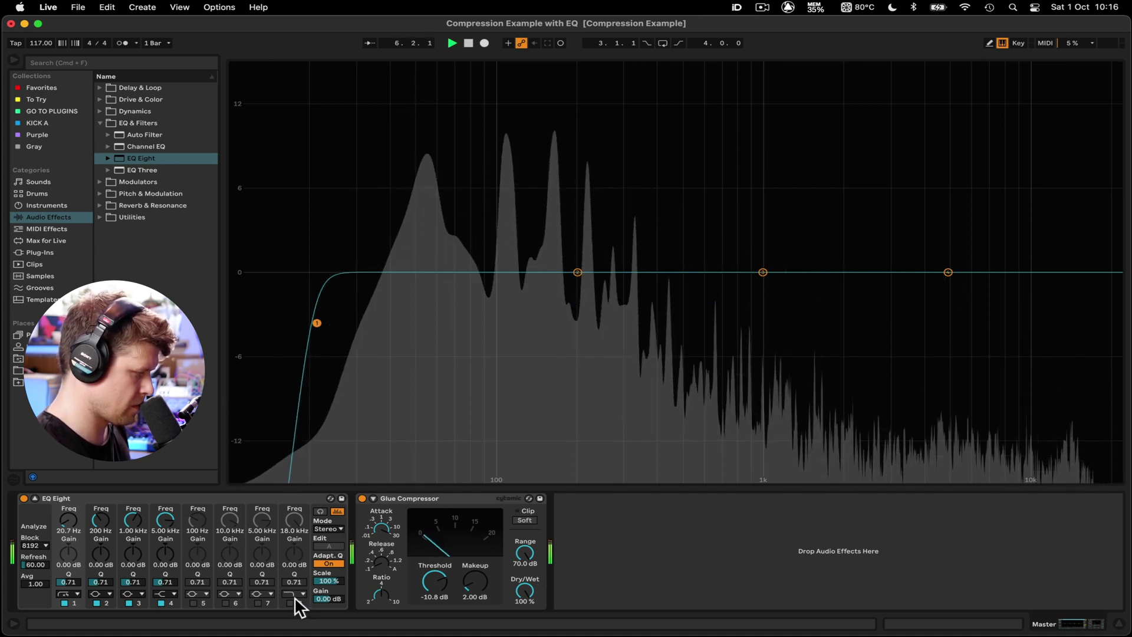
pyautogui.click(290, 601)
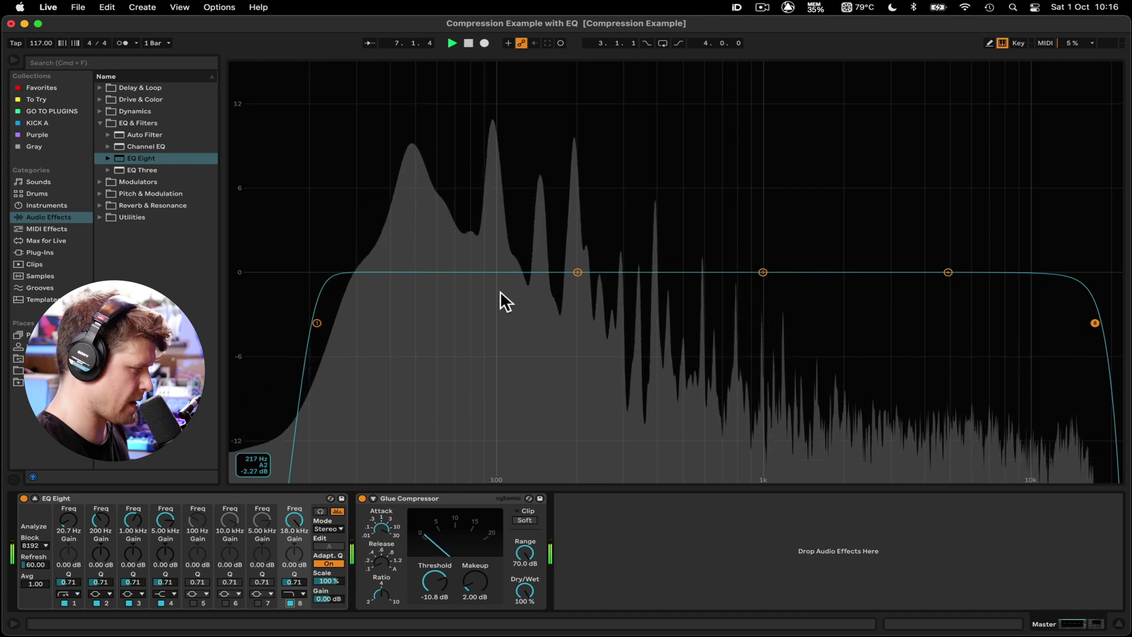
pyautogui.press('space')
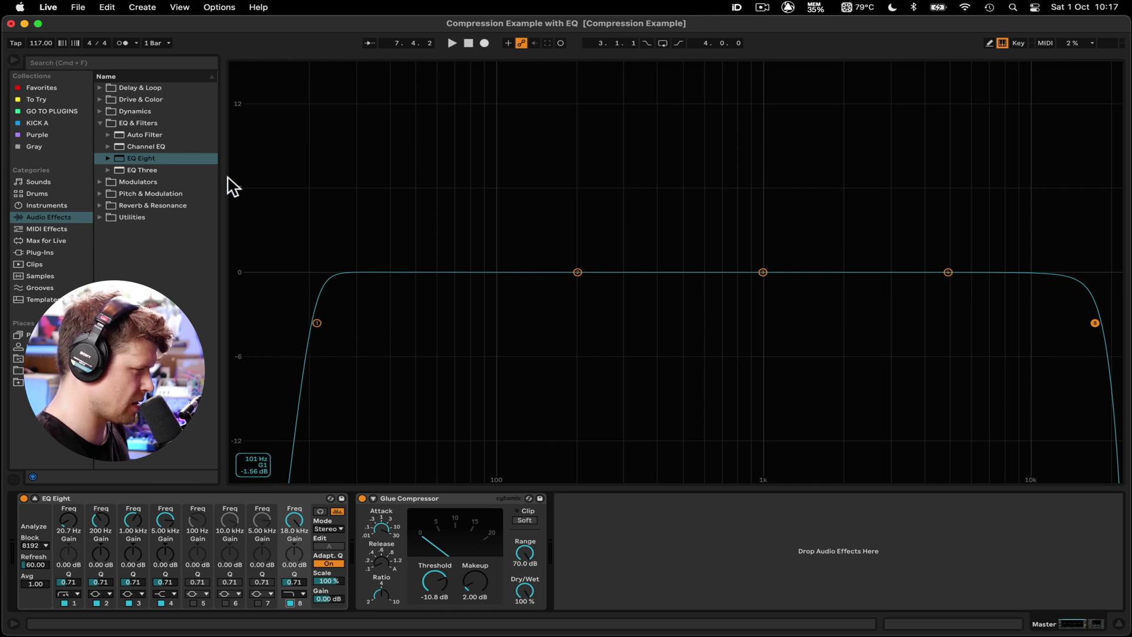
# Add a Channel EQ after the Glue Compressor on the Master track and adjust its Low gain
pyautogui.moveTo(143, 143); pyautogui.dragTo(571, 530)
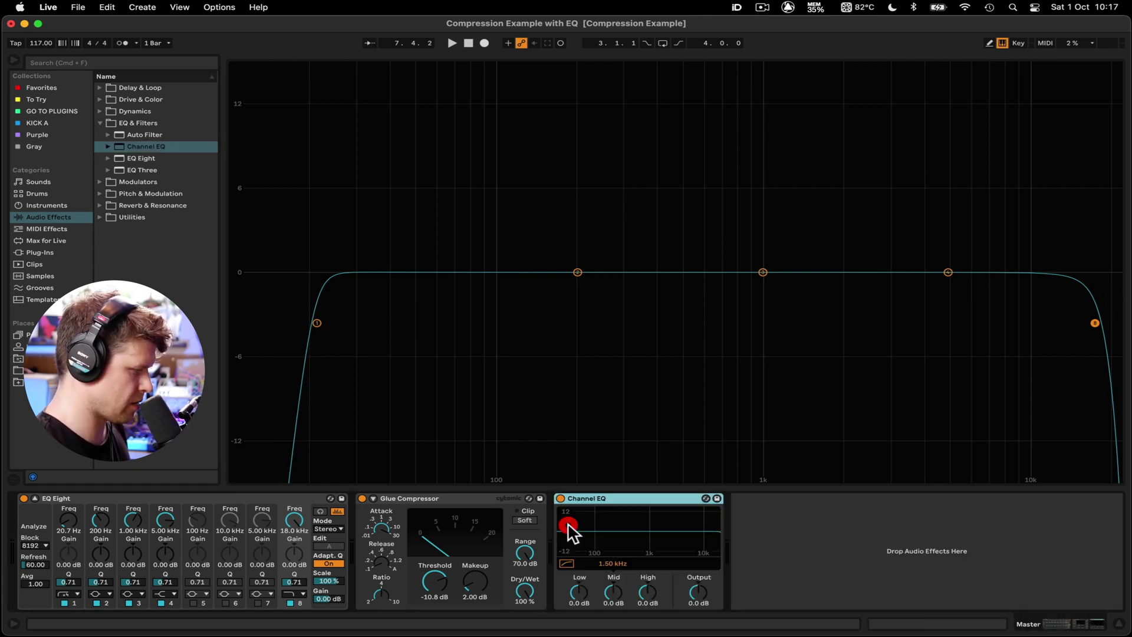
pyautogui.moveTo(577, 599); pyautogui.dragTo(635, 589)
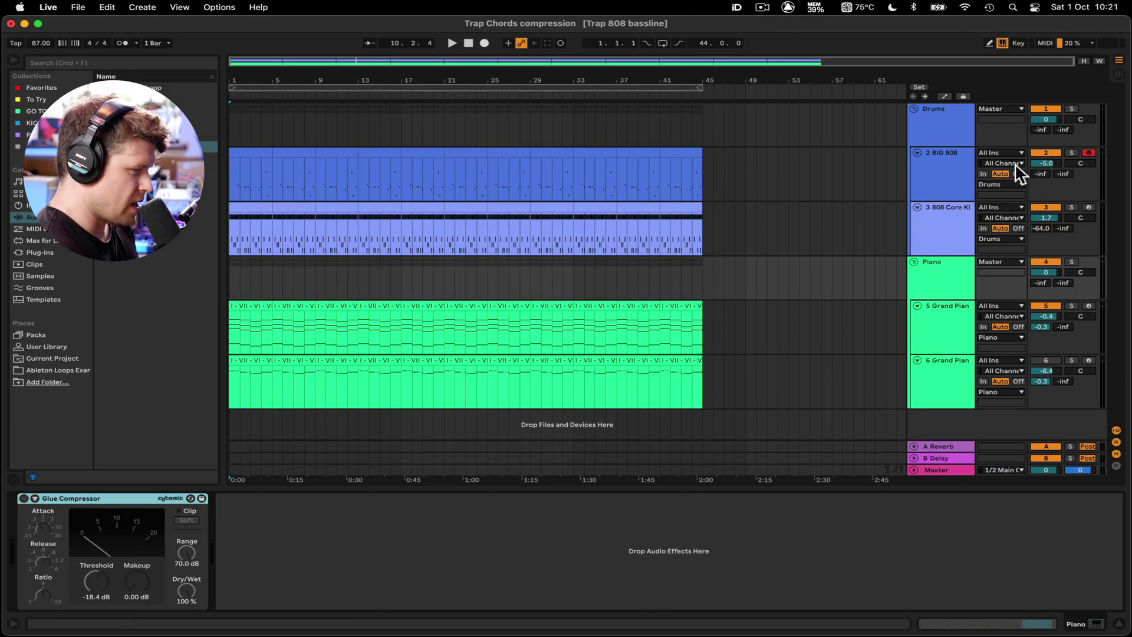
# In the Trap Chords compression project, solo the Drums group during playback and set the 808 Core Kit track's volume to 0 dB
pyautogui.press('space')
pyautogui.click(1071, 109)
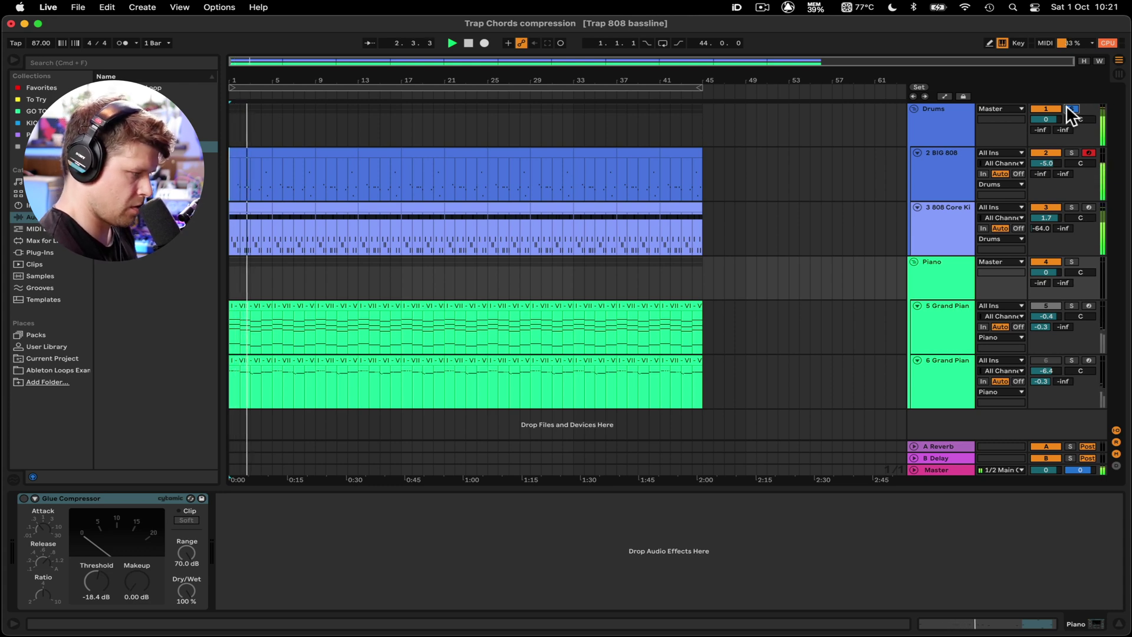
pyautogui.press('space')
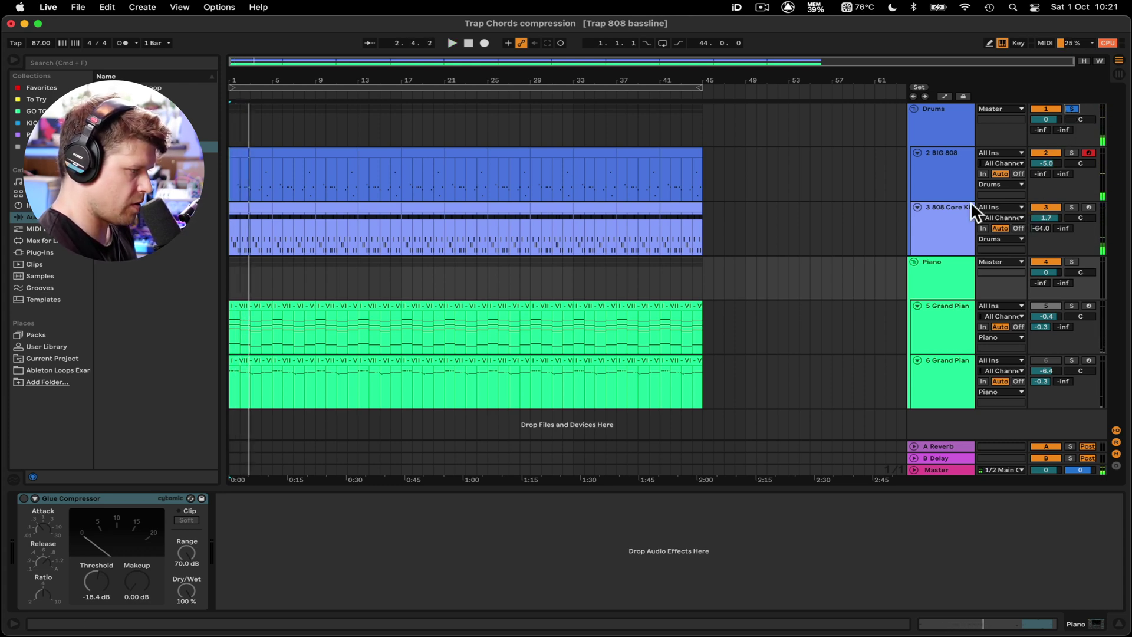
pyautogui.click(1046, 217)
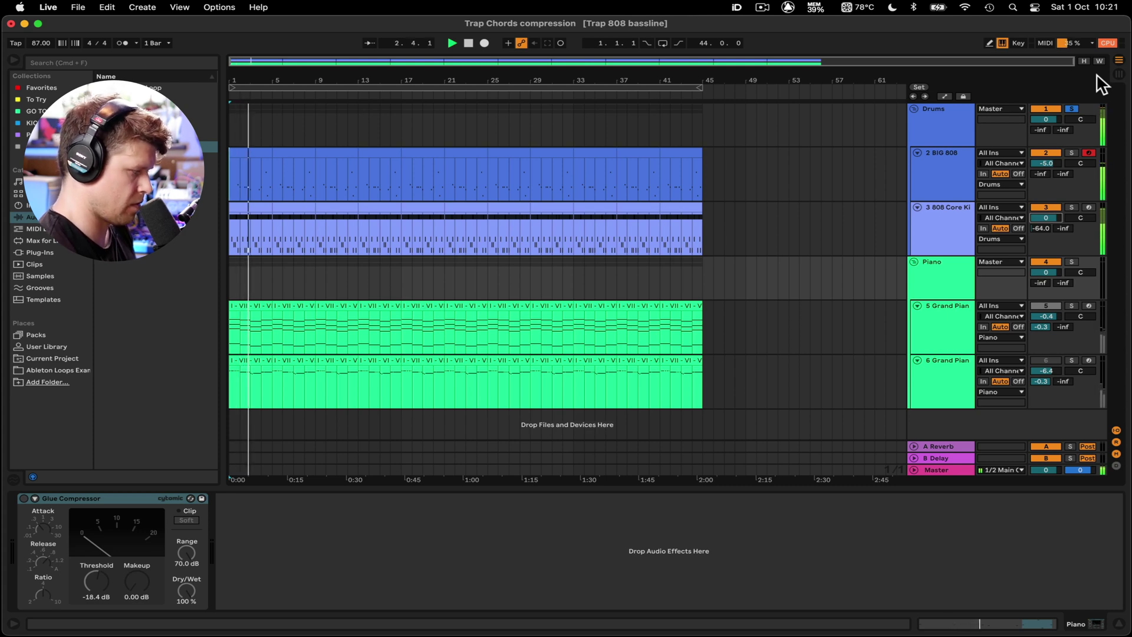
# Show the 808 Core Kit's devices, audition the Snare Drum pad and lower the Snare Drum 808's volume to -15.0 dB
pyautogui.click(937, 220)
pyautogui.click(955, 218)
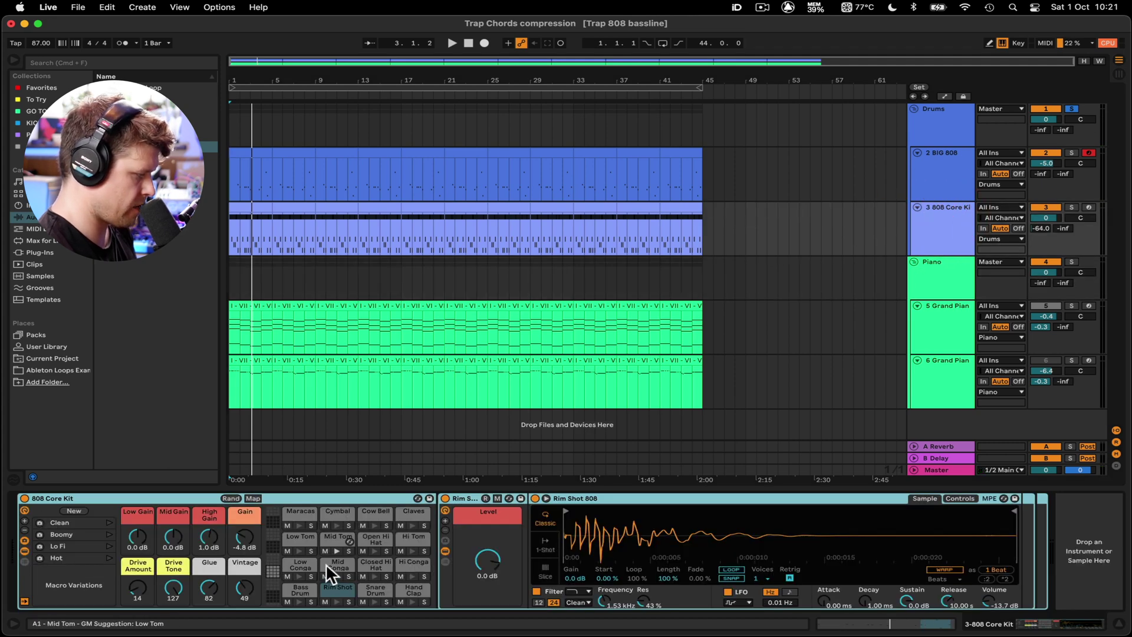
pyautogui.click(374, 599)
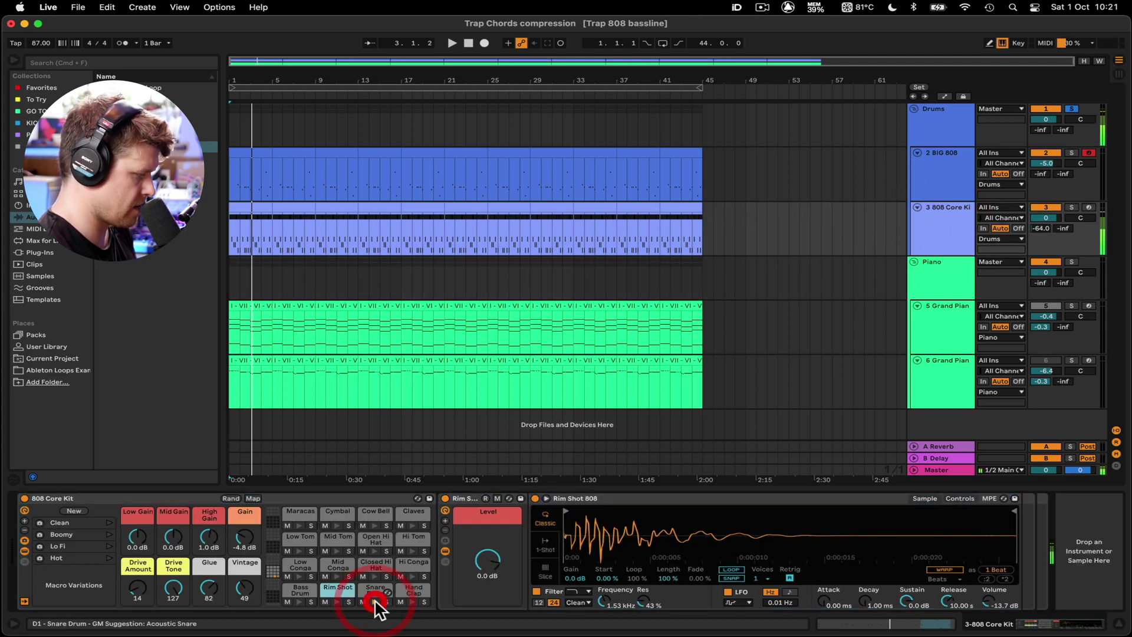
pyautogui.click(374, 591)
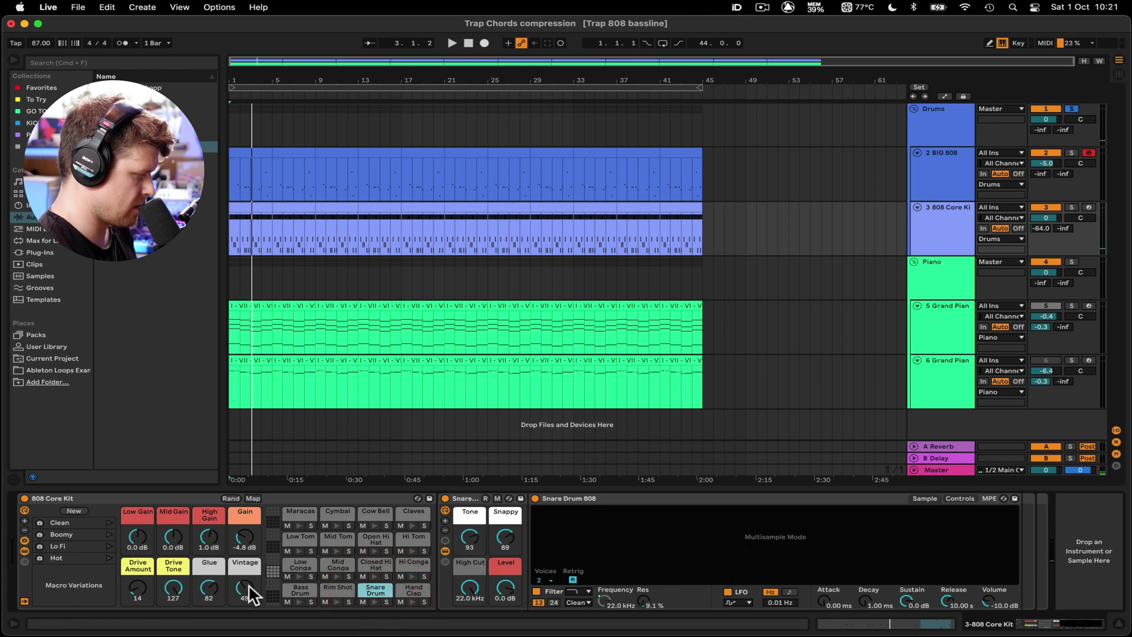
pyautogui.click(239, 548)
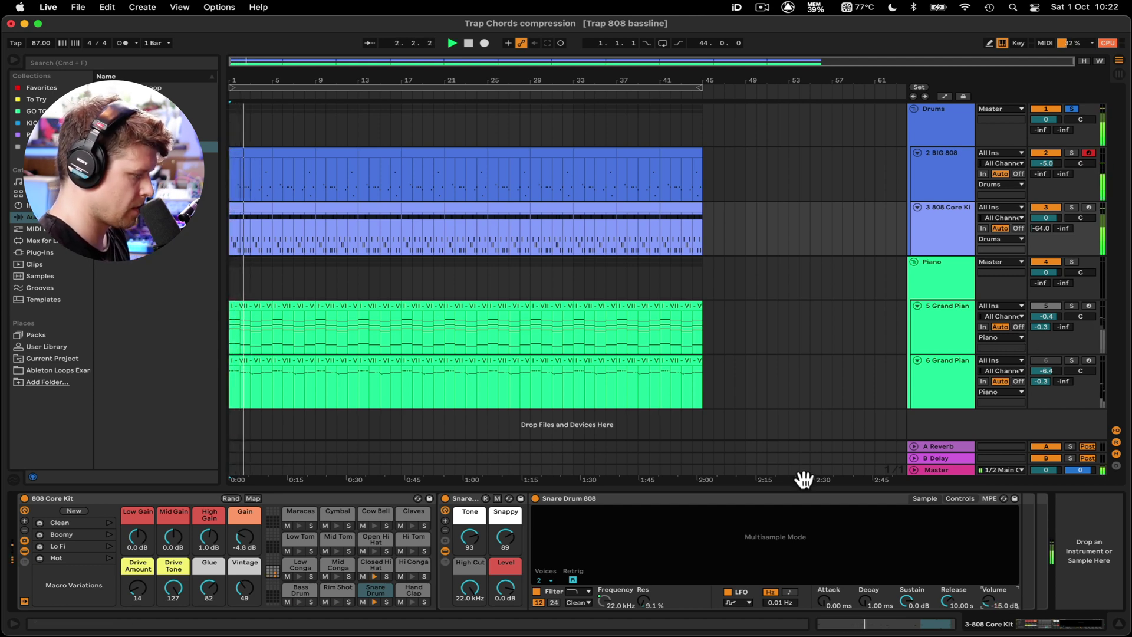
# Add an EQ Eight to the Drums group and place it before the Glue Compressor
pyautogui.moveTo(807, 490); pyautogui.dragTo(807, 609)
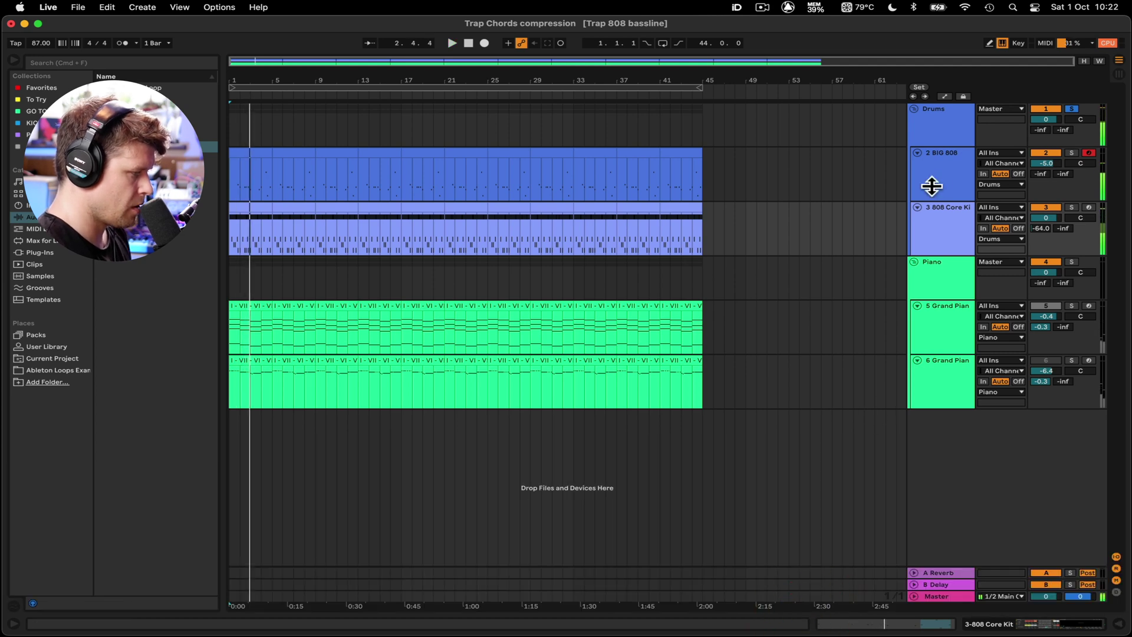
pyautogui.click(952, 127)
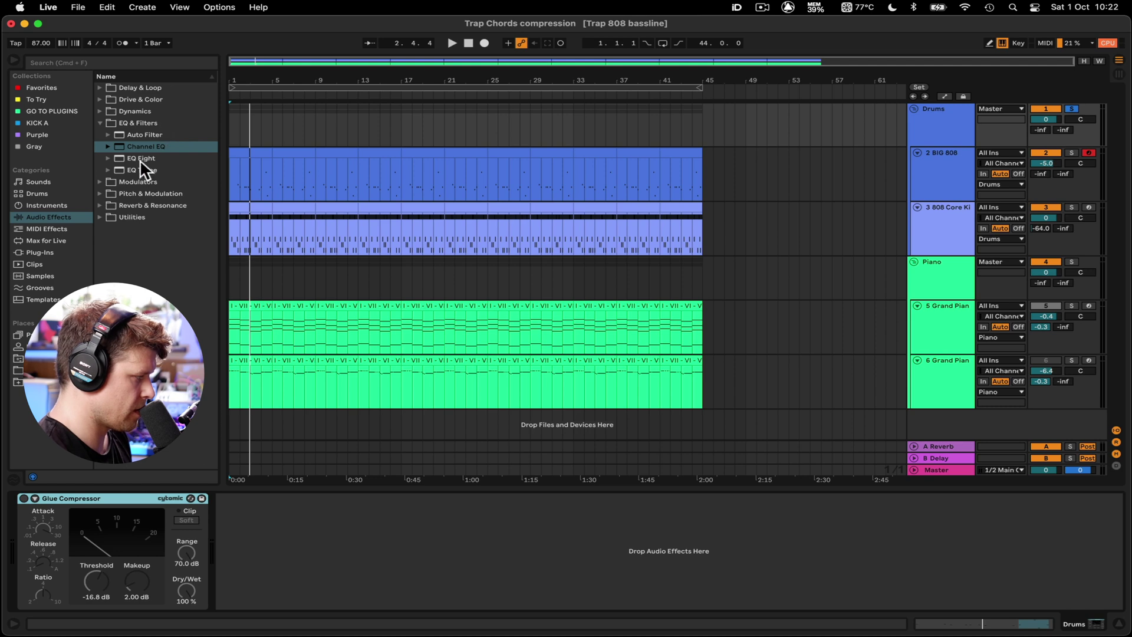
pyautogui.doubleClick(139, 159)
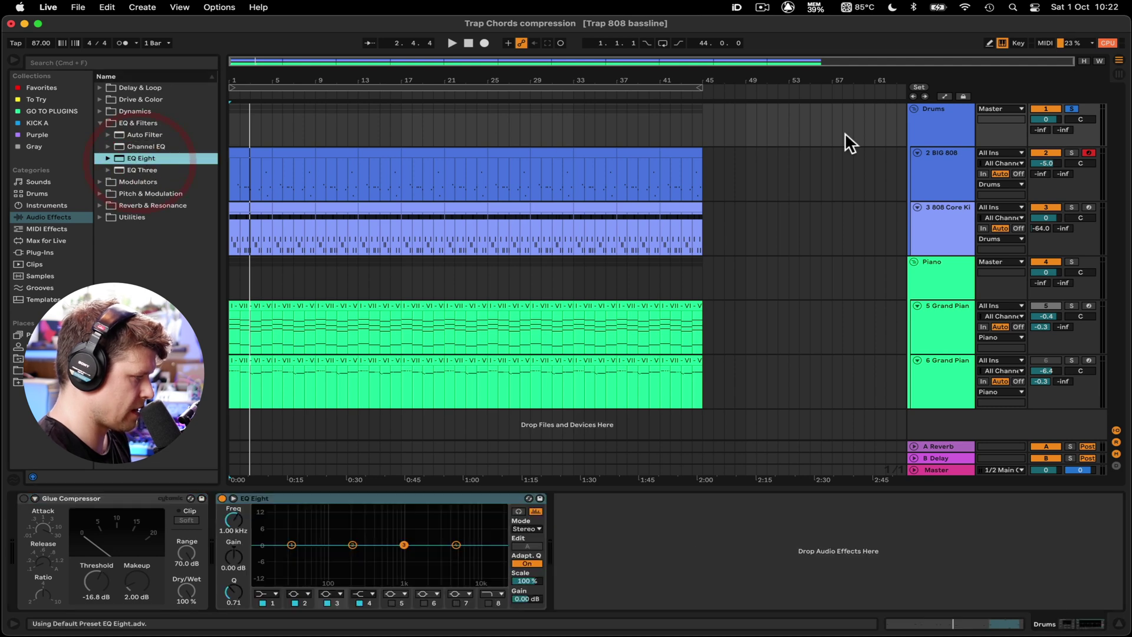
pyautogui.click(938, 130)
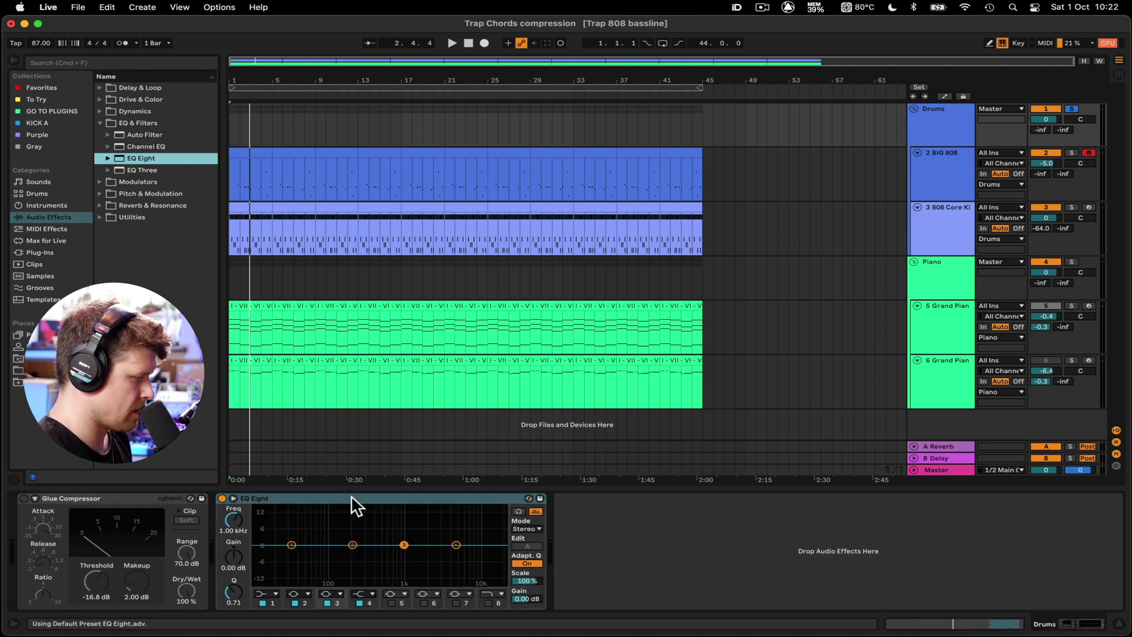
pyautogui.moveTo(148, 510); pyautogui.dragTo(57, 501)
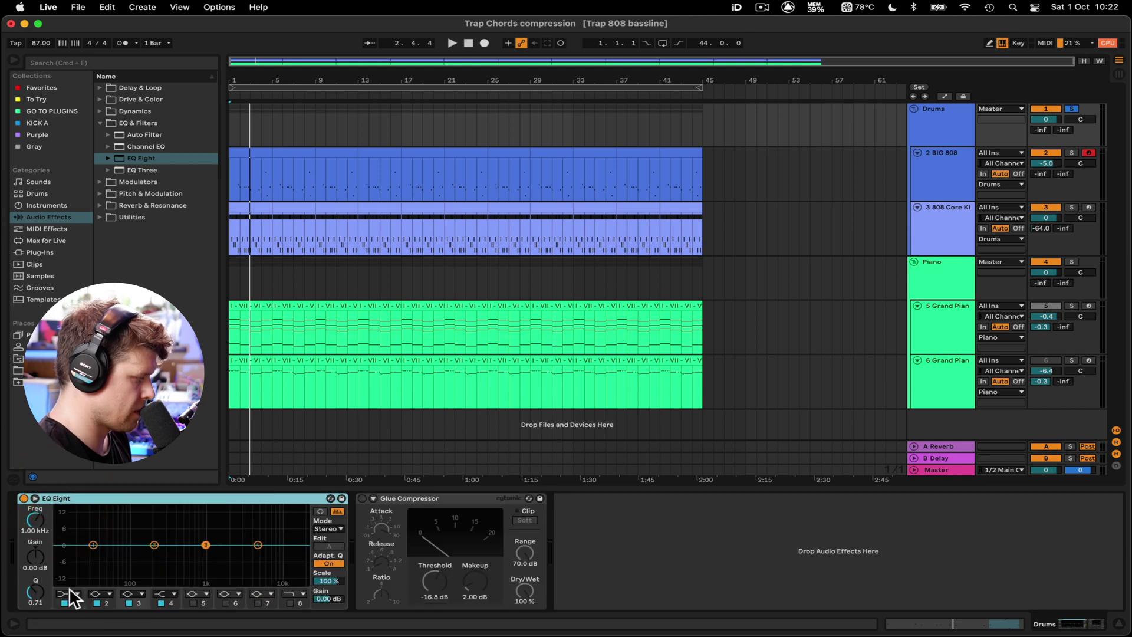
# Expand the Drums EQ display, set band 1 to the steep low cut at about 26.4 Hz, and compare with the EQ bypassed
pyautogui.click(35, 498)
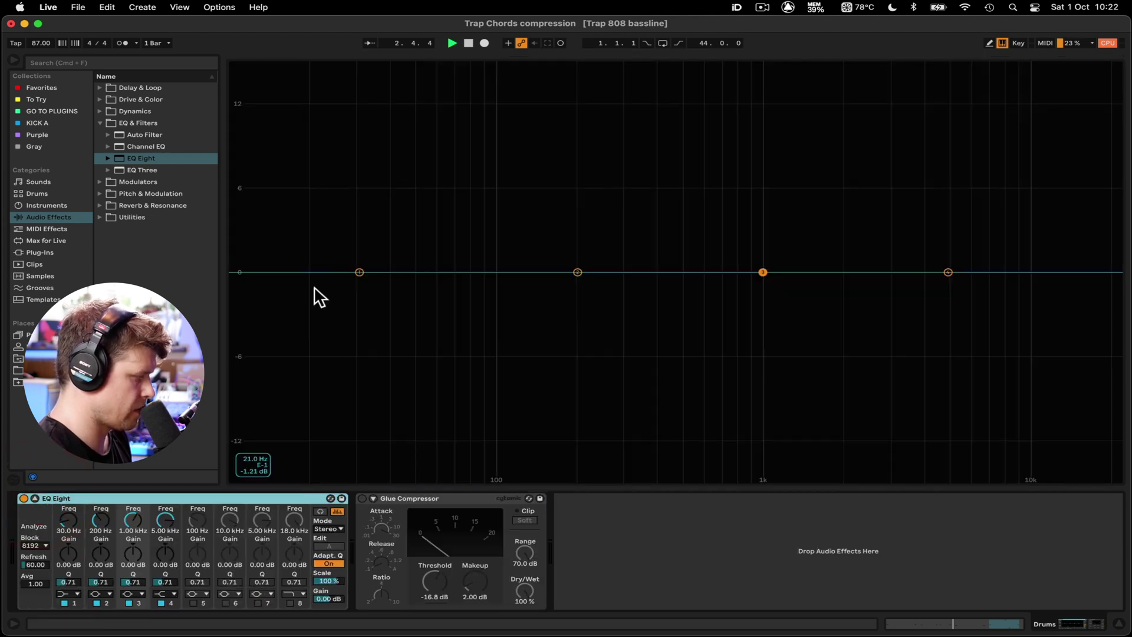
pyautogui.click(66, 593)
pyautogui.click(69, 511)
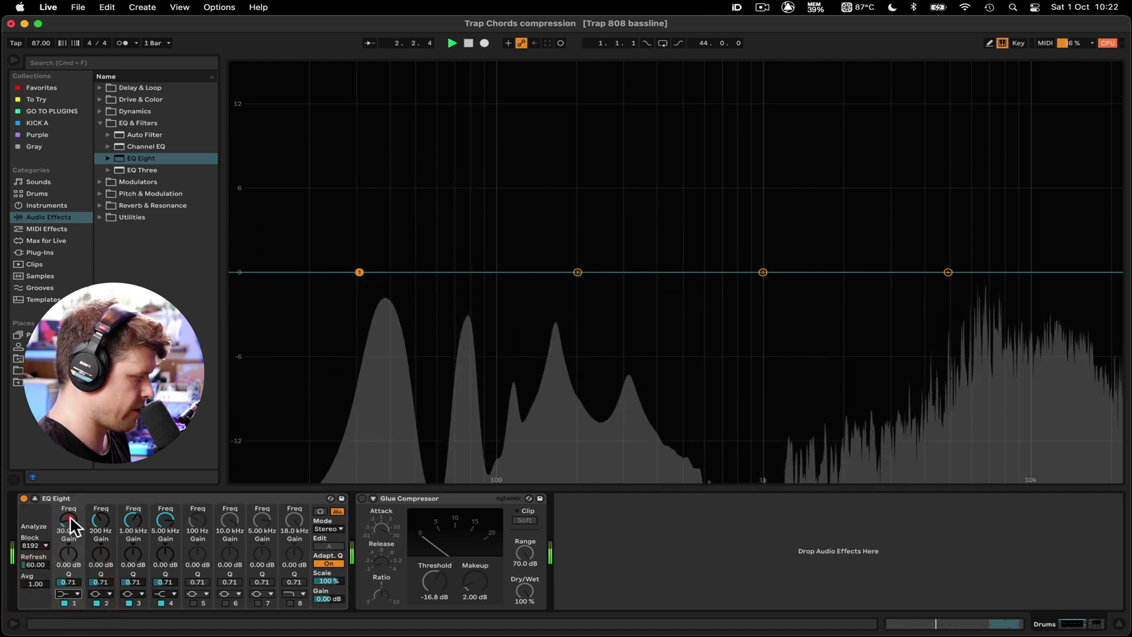
pyautogui.moveTo(356, 319); pyautogui.dragTo(663, 322)
pyautogui.moveTo(484, 321); pyautogui.dragTo(345, 323)
pyautogui.click(24, 499)
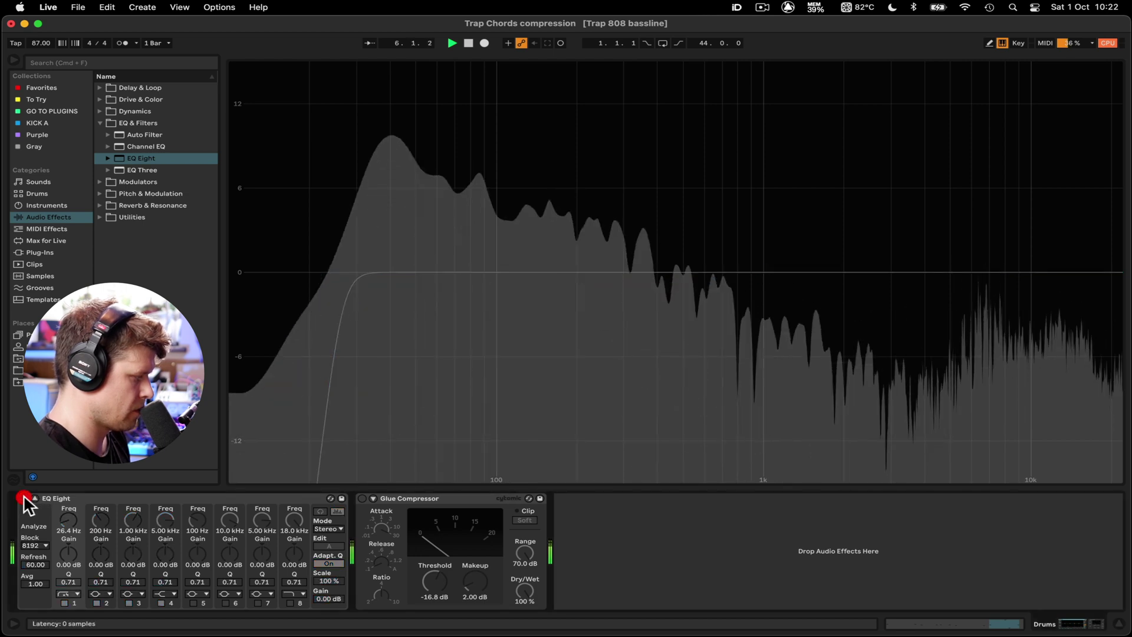
pyautogui.click(23, 498)
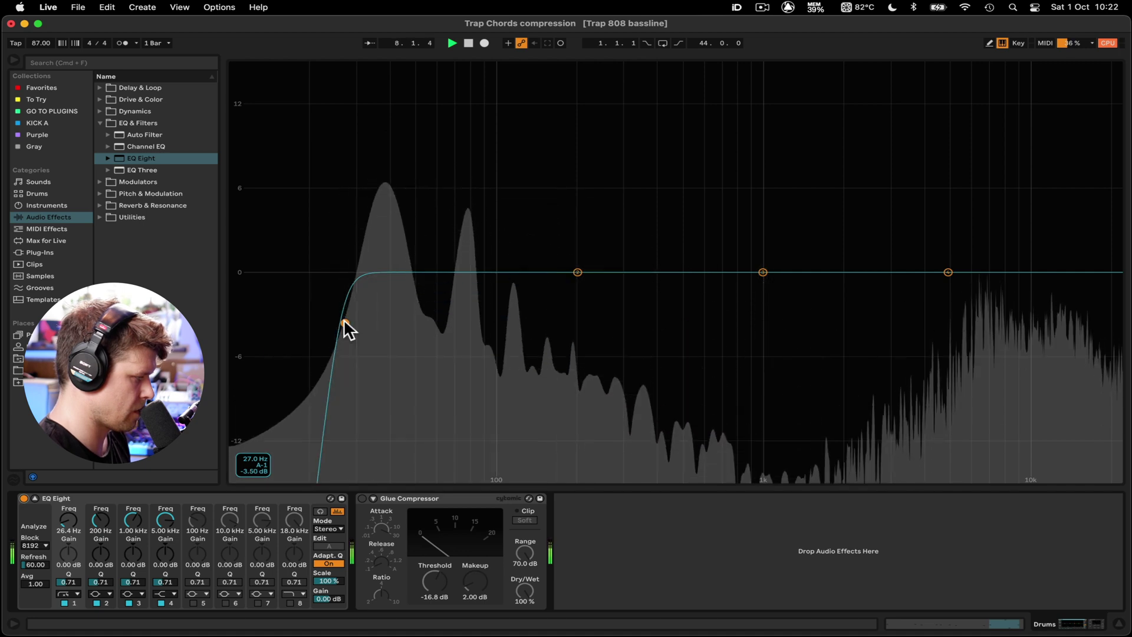
# Fine-tune the Drums EQ's low cut to about 27.2 Hz and enable band 8's high cut at about 15.2 kHz
pyautogui.moveTo(344, 321); pyautogui.dragTo(348, 324)
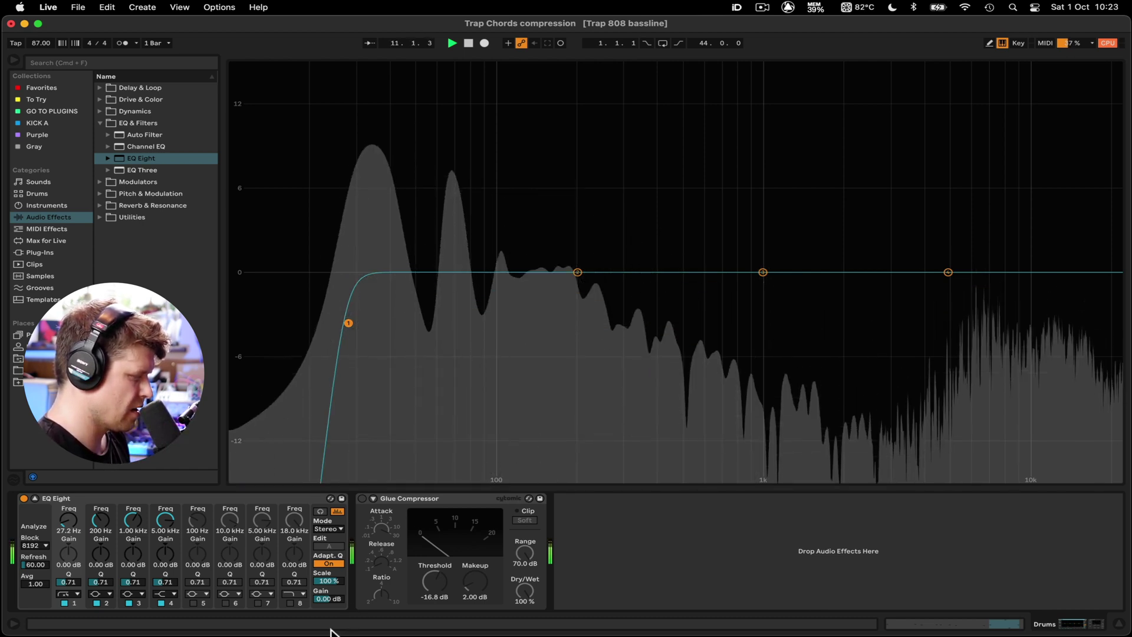
pyautogui.click(290, 602)
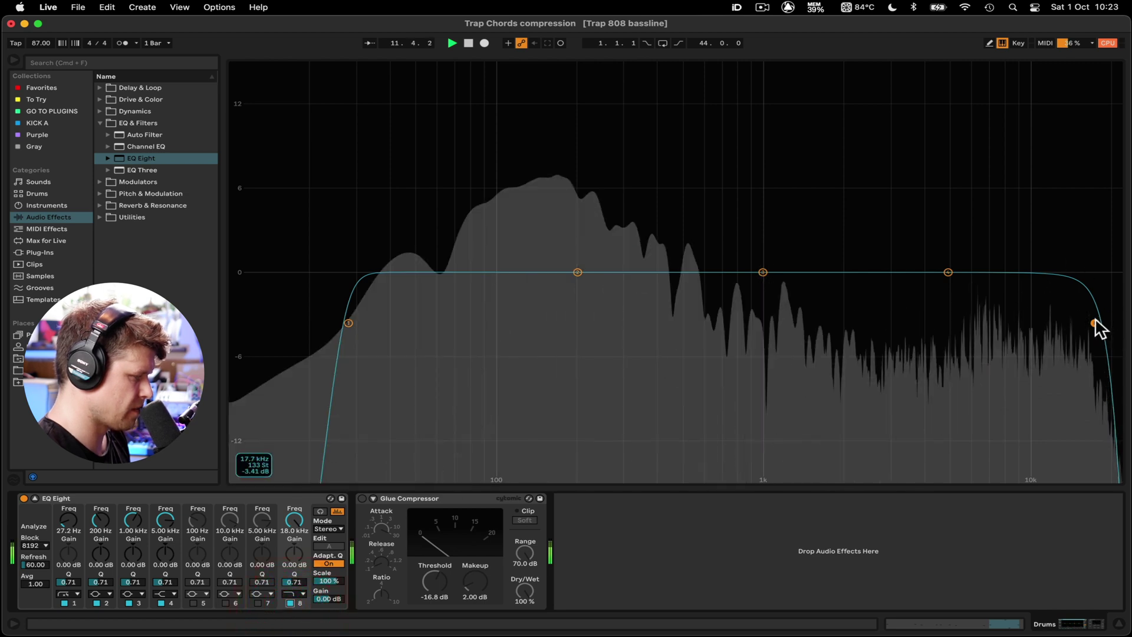
pyautogui.moveTo(1096, 323); pyautogui.dragTo(1075, 316)
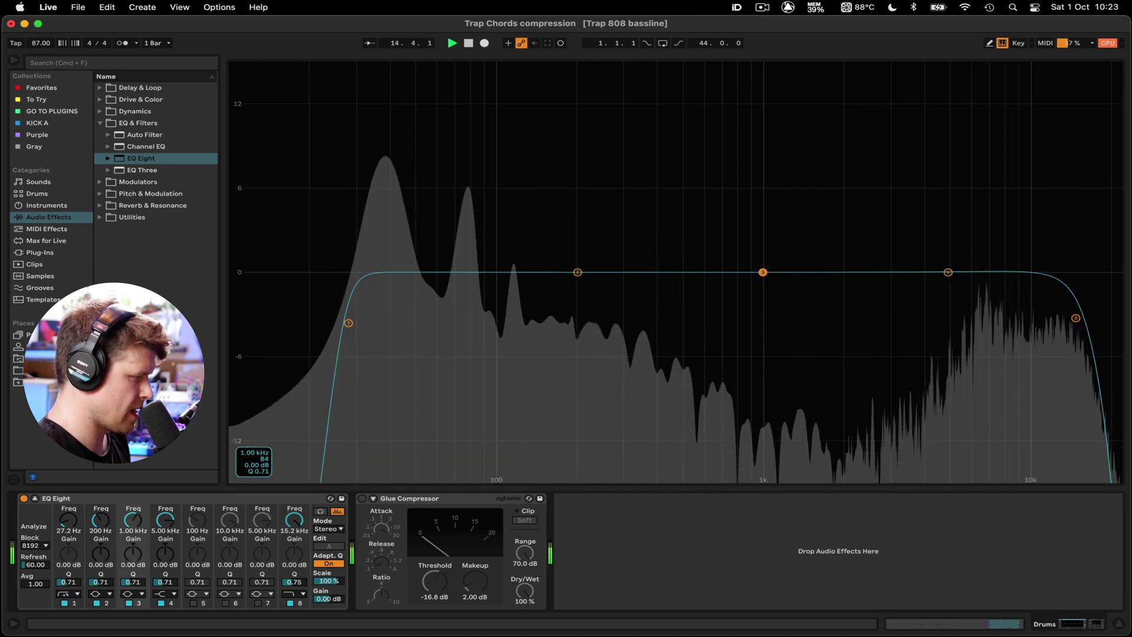
# Set band 3 to about -3.05 dB at 6.83 kHz with Q 2.47, and band 2 to about 0.81 dB at 2.46 kHz
pyautogui.moveTo(763, 272); pyautogui.dragTo(765, 233)
pyautogui.moveTo(766, 272); pyautogui.dragTo(981, 273)
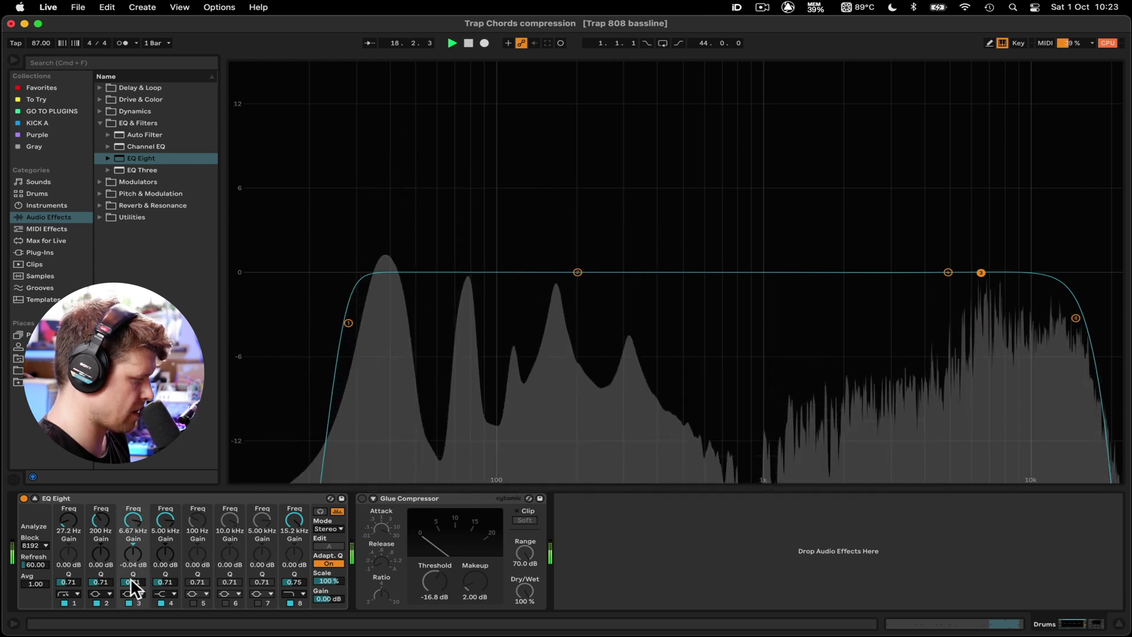
pyautogui.click(130, 581)
pyautogui.moveTo(131, 580); pyautogui.dragTo(133, 584)
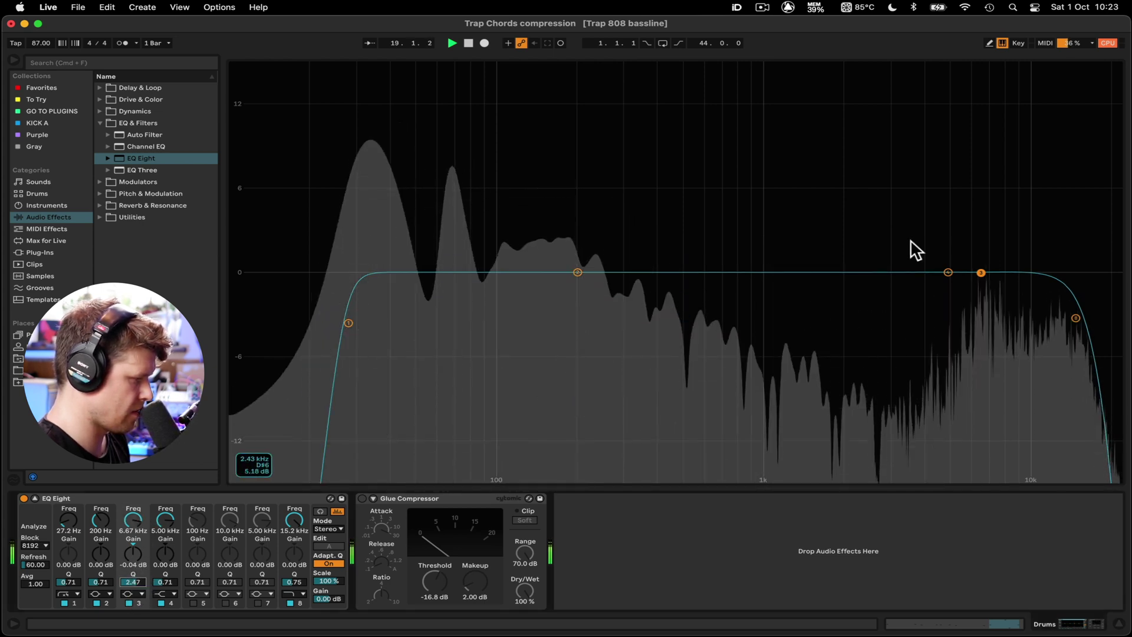
pyautogui.moveTo(981, 273); pyautogui.dragTo(984, 312)
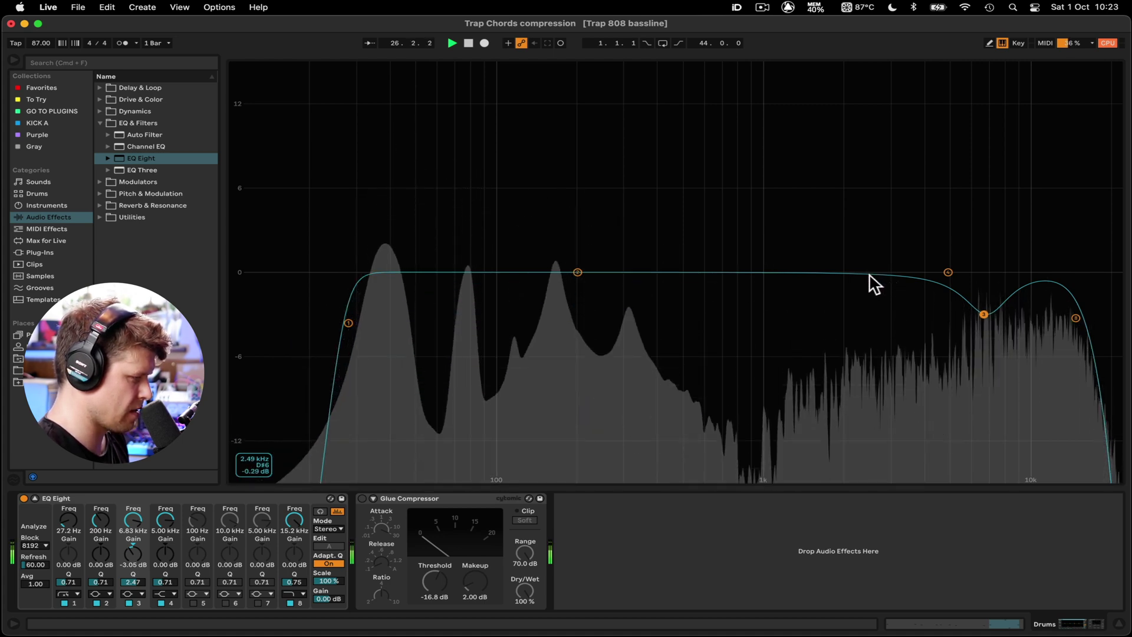
pyautogui.click(870, 274)
pyautogui.moveTo(578, 272); pyautogui.dragTo(866, 258)
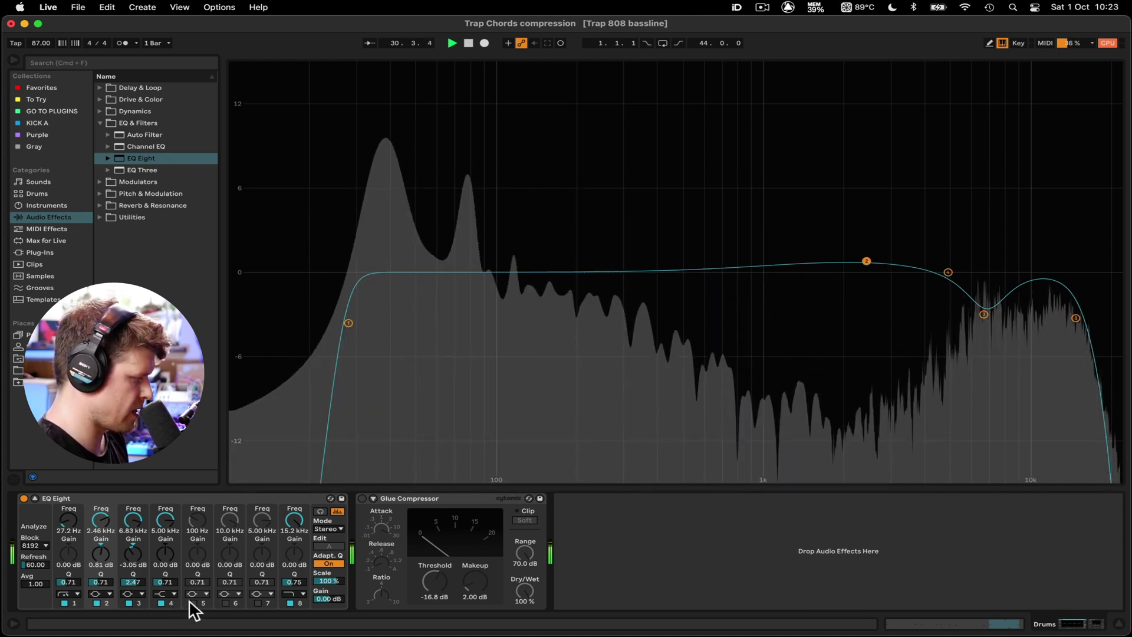
# Enable band 5 on the Drums EQ and set it to about -2.14 dB at 83.6 Hz with Q 5.78
pyautogui.click(189, 601)
pyautogui.moveTo(497, 272); pyautogui.dragTo(478, 158)
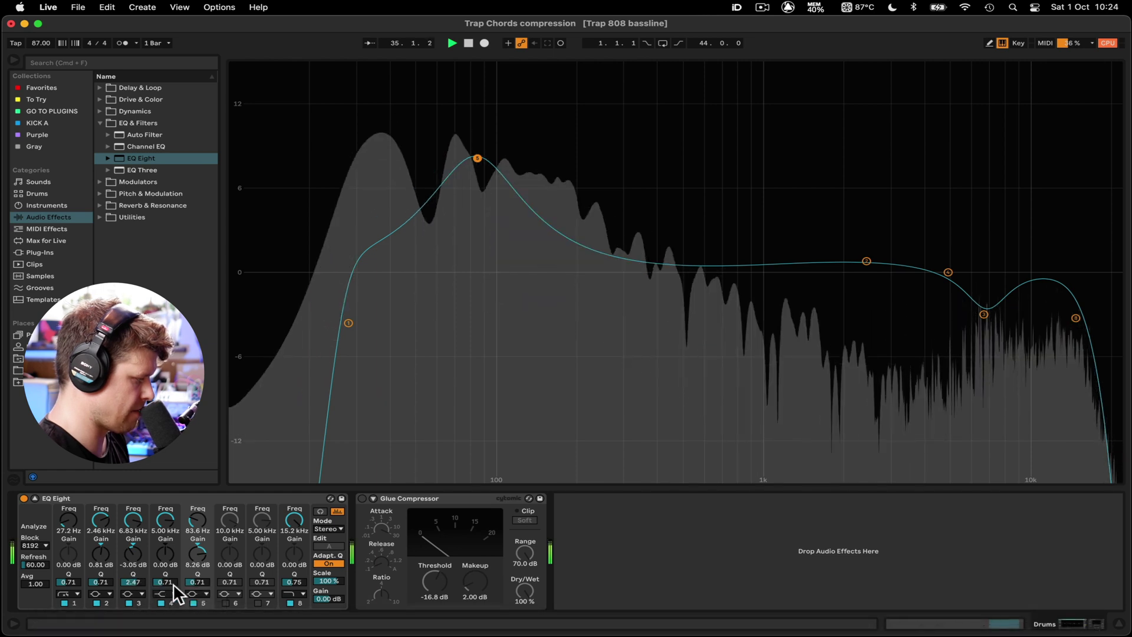
pyautogui.moveTo(197, 578)
pyautogui.mouseDown()
pyautogui.moveTo(206, 546)
pyautogui.moveTo(201, 562)
pyautogui.mouseUp()
pyautogui.click(204, 549)
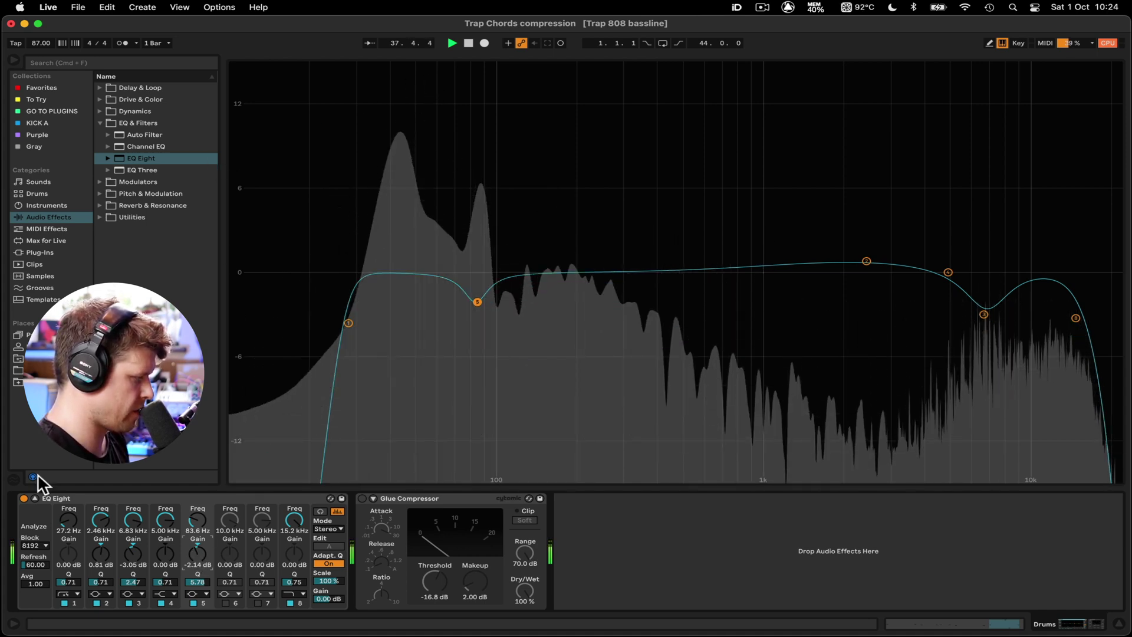
# Compare the Drums with the EQ Eight bypassed and re-enabled, stop playback and collapse the expanded EQ display
pyautogui.click(23, 498)
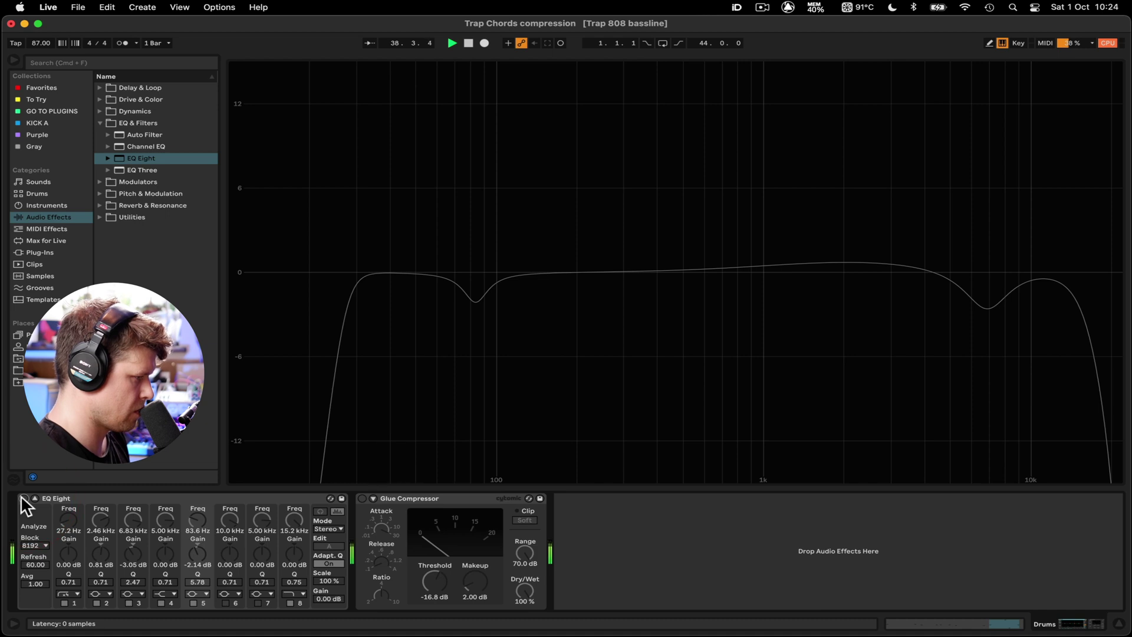
pyautogui.click(23, 499)
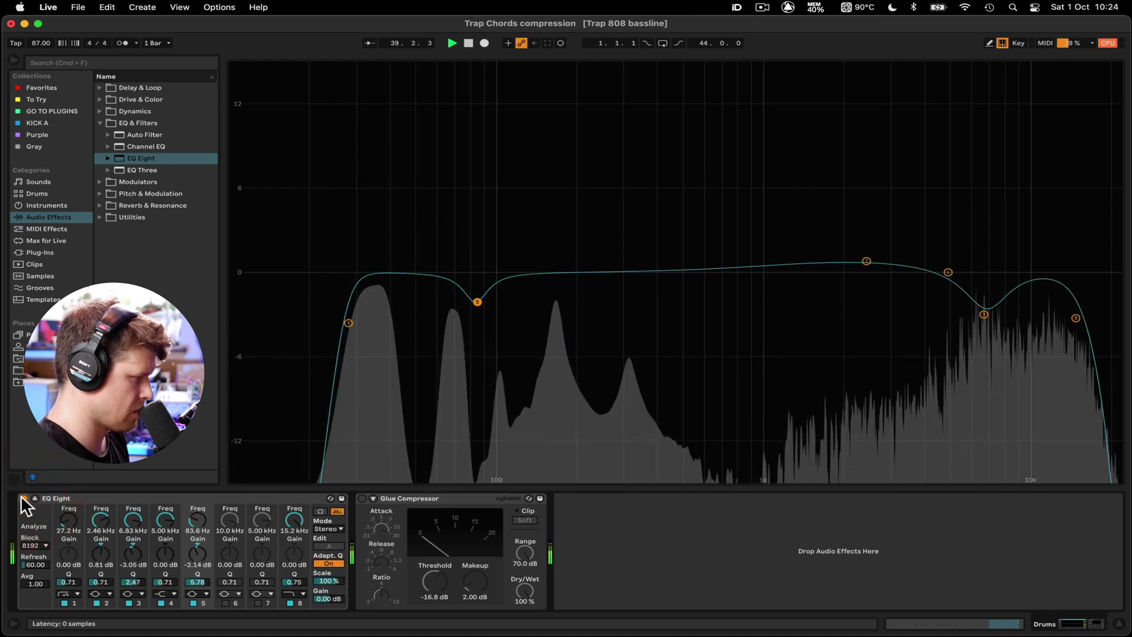
pyautogui.press('space')
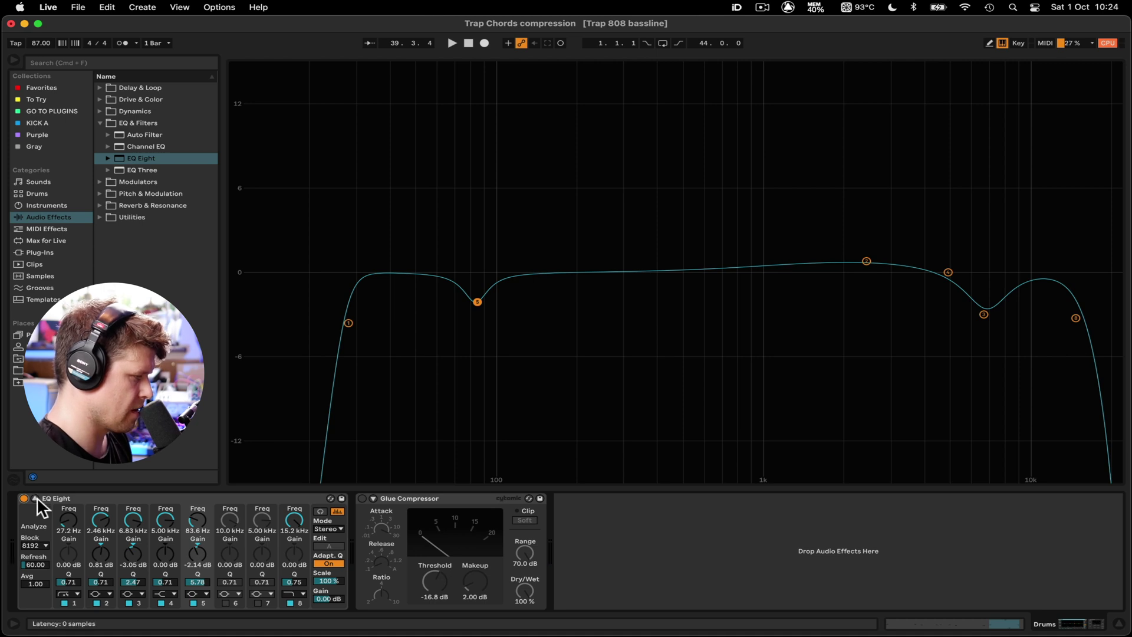
pyautogui.click(34, 499)
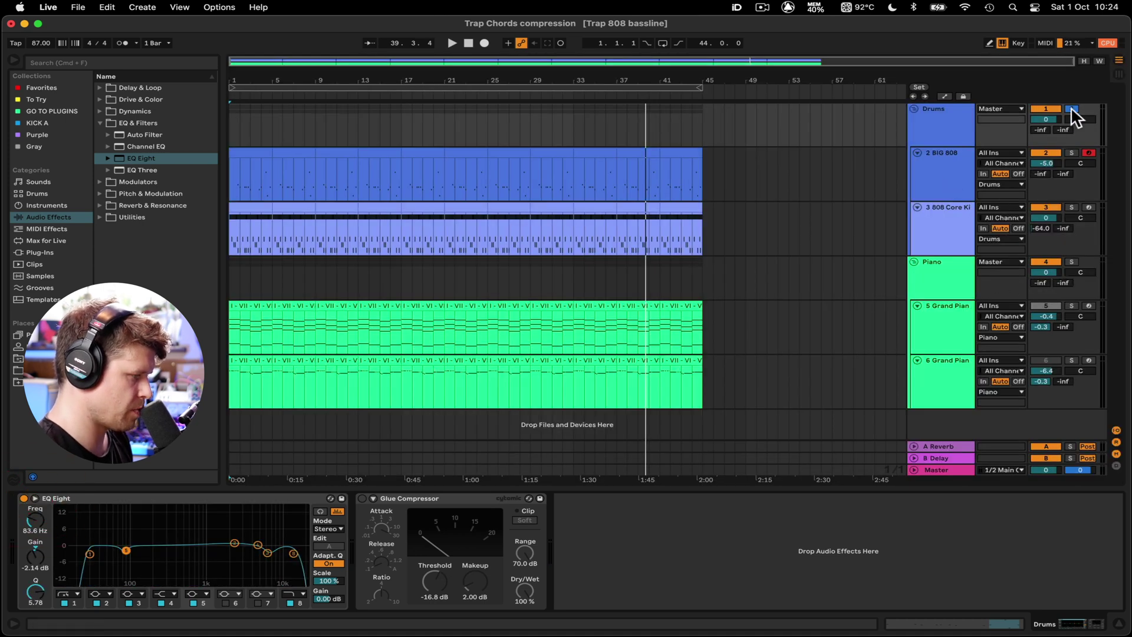
# Add an EQ Eight before the Glue Compressor on the Piano group, expand its display and preview the playback
pyautogui.click(944, 274)
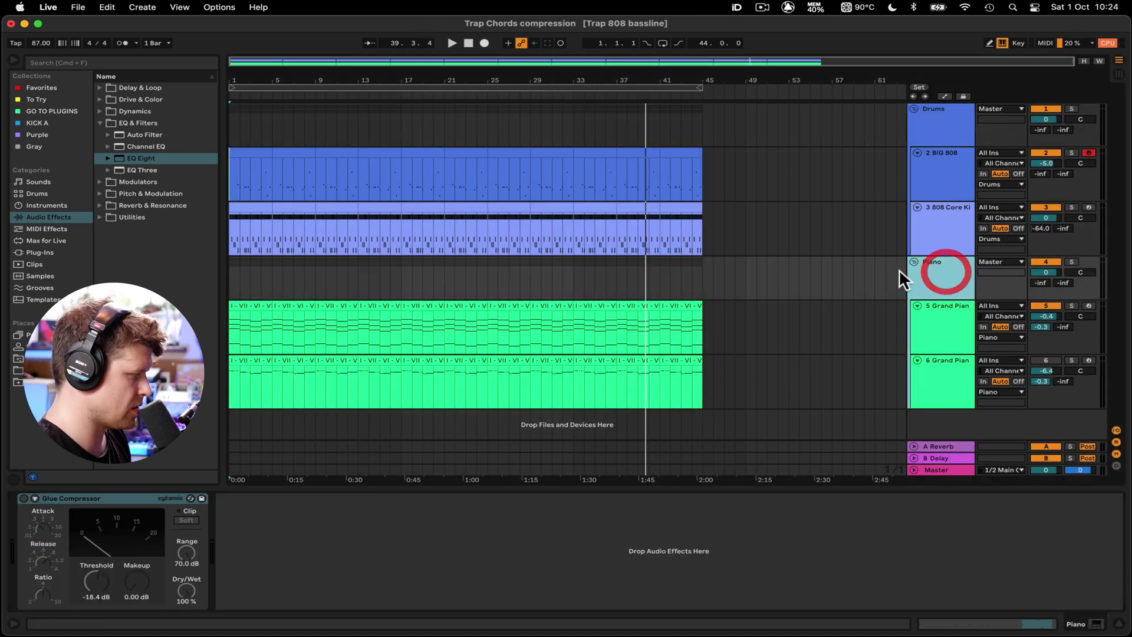
pyautogui.click(142, 155)
pyautogui.moveTo(143, 155); pyautogui.dragTo(33, 519)
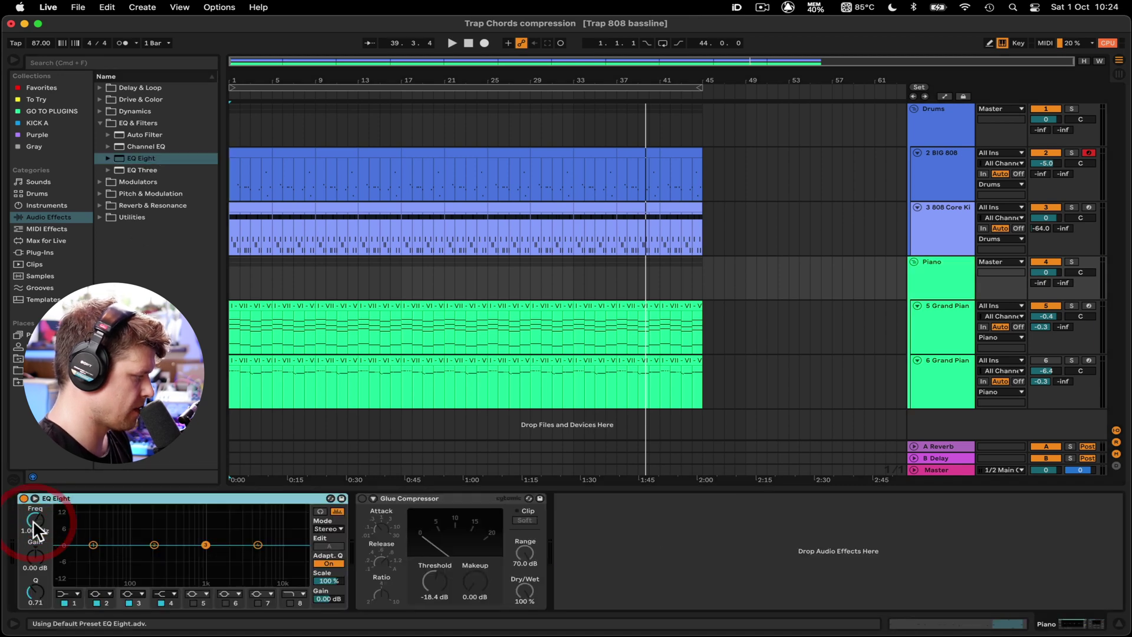
pyautogui.press('space')
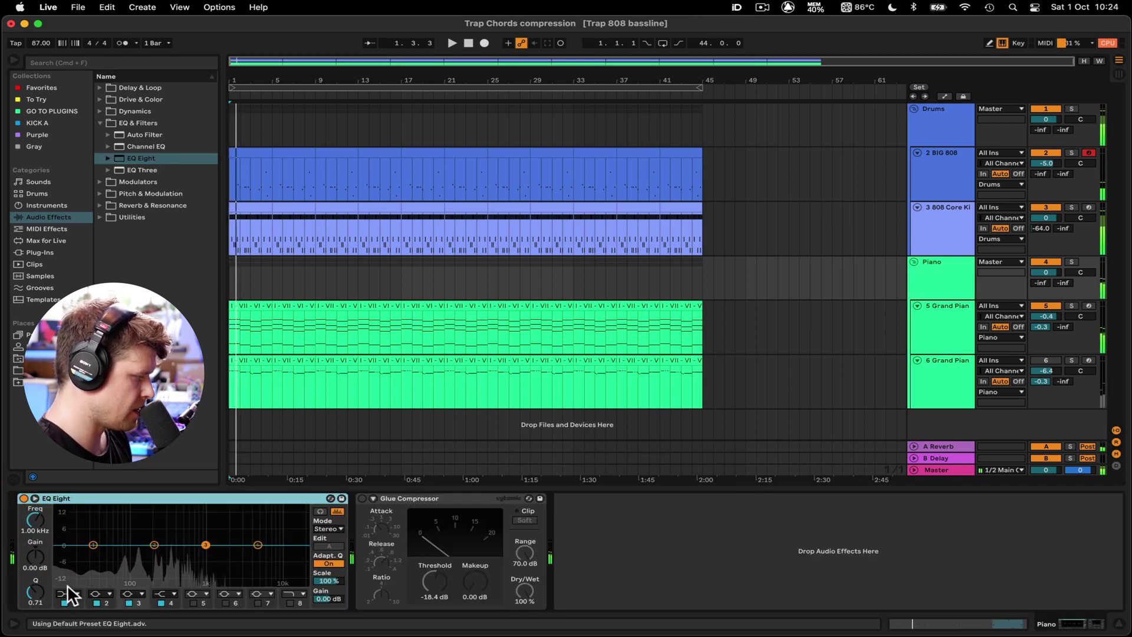
pyautogui.press('space')
pyautogui.click(34, 498)
pyautogui.press('space')
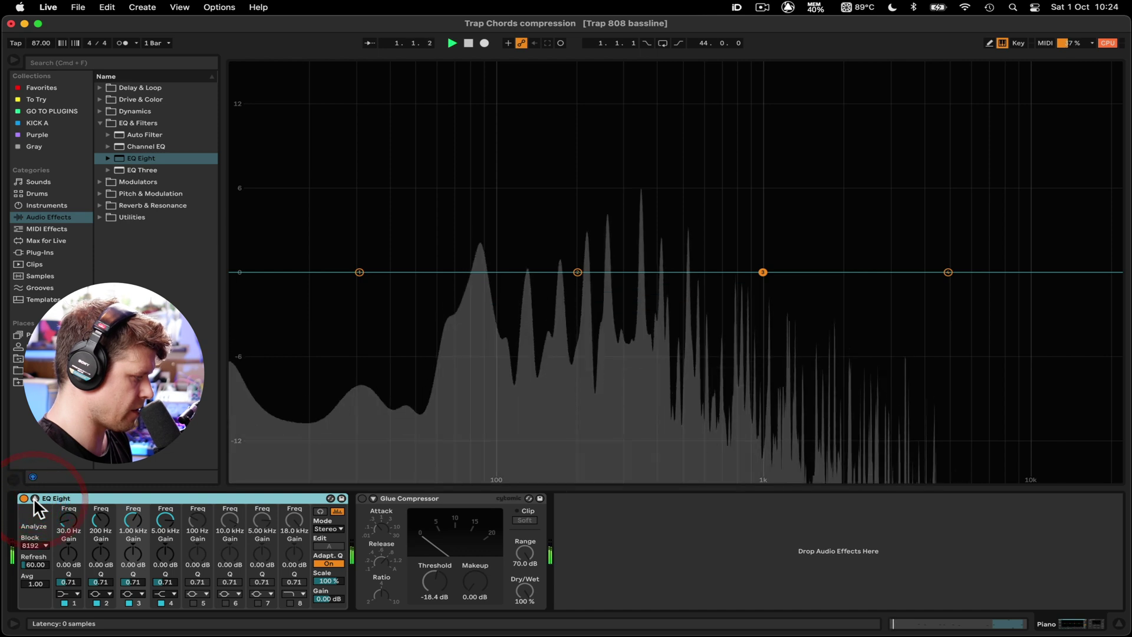
pyautogui.press('space')
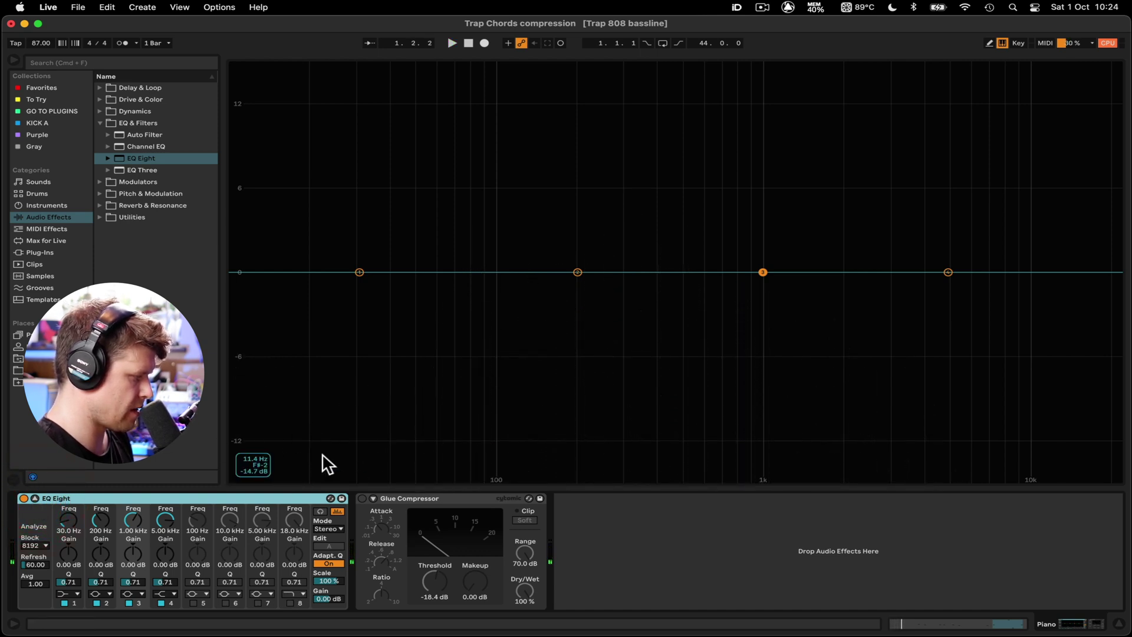
# During playback, set the Piano EQ's band 1 to the steep low cut at about 61.7 Hz and band 2 to about -0.18 dB at 447 Hz
pyautogui.click(66, 594)
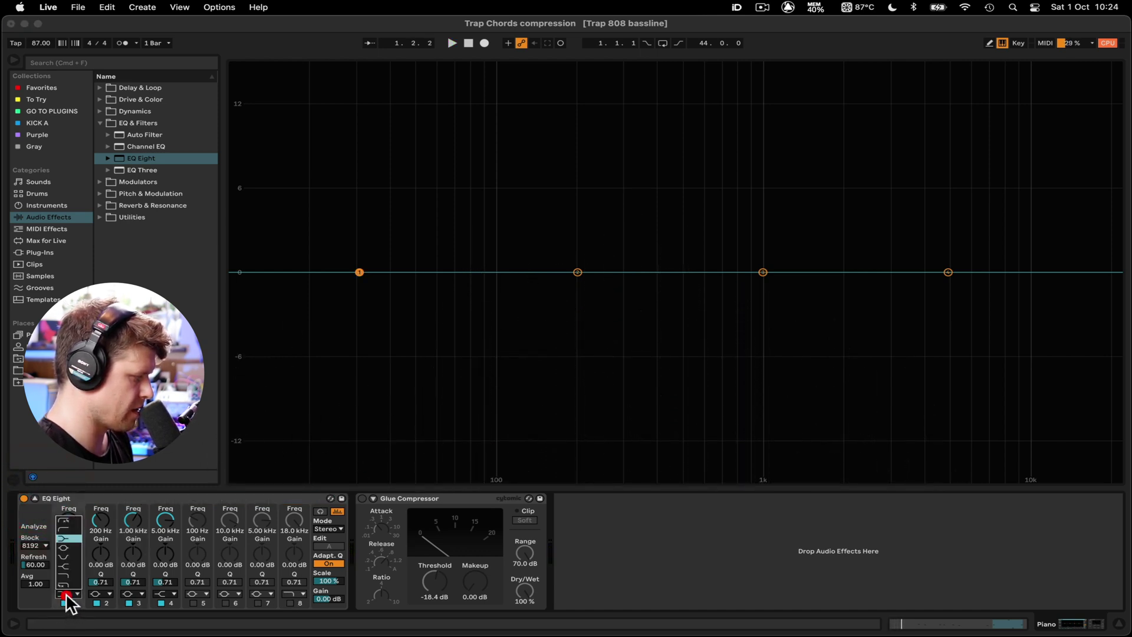
pyautogui.click(72, 527)
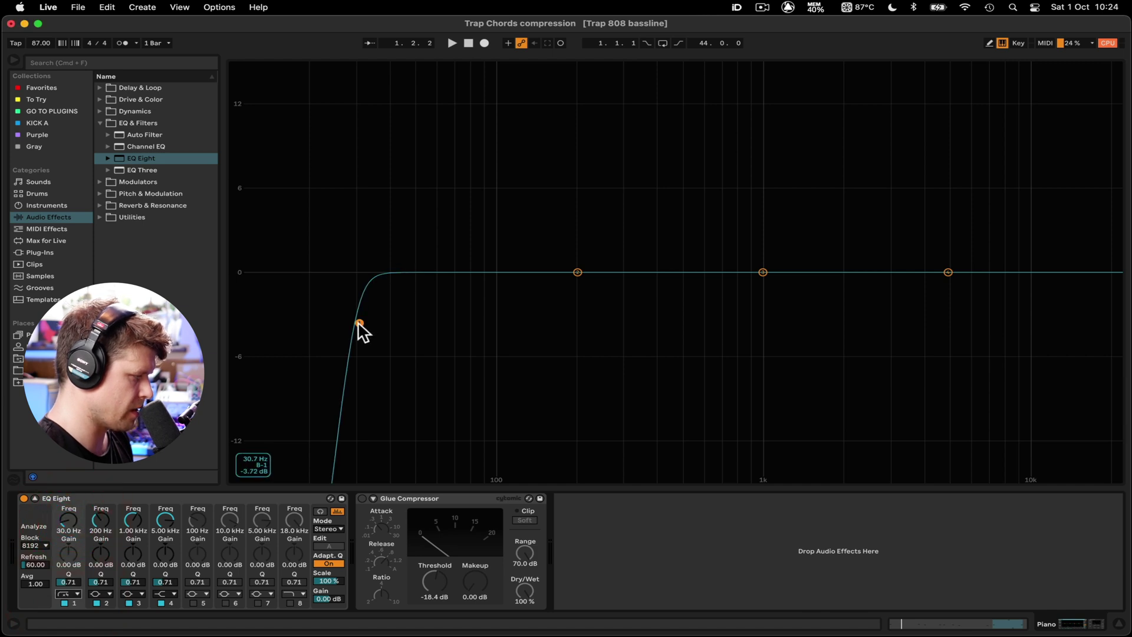
pyautogui.moveTo(358, 322); pyautogui.dragTo(469, 322)
pyautogui.press('space')
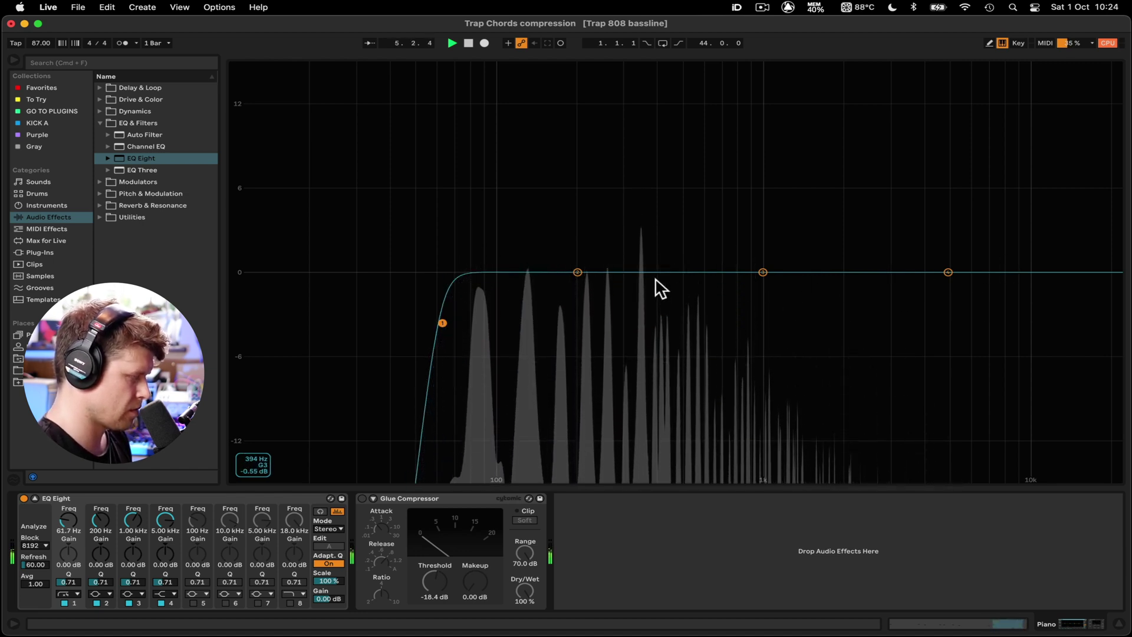
pyautogui.moveTo(576, 272); pyautogui.dragTo(670, 275)
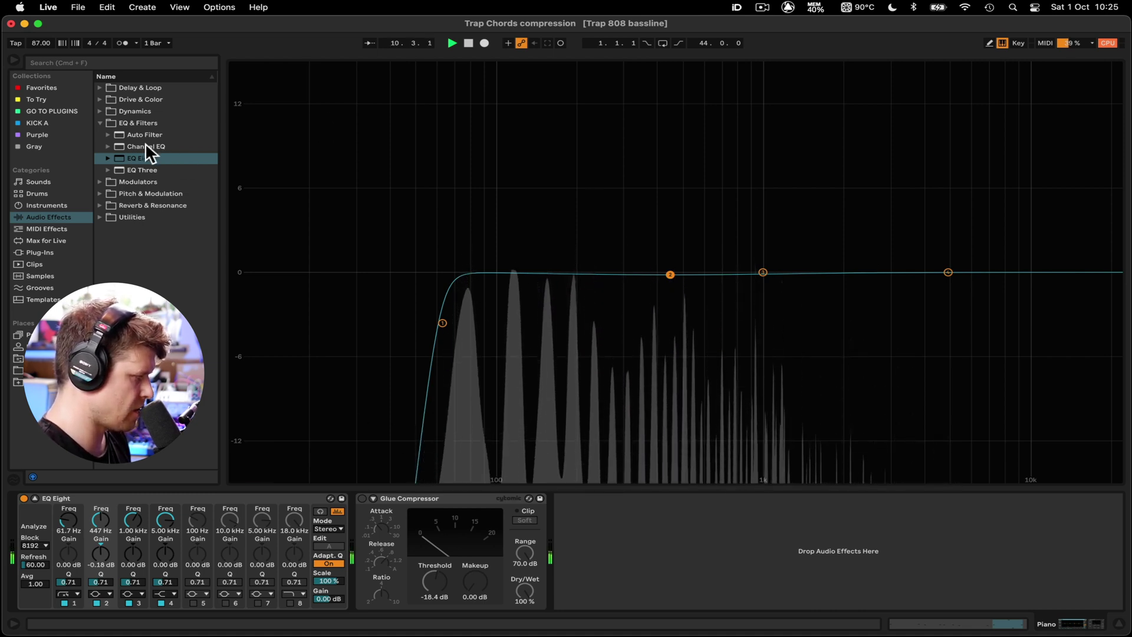
# Add a Channel EQ after the Piano's Glue Compressor, enable the compressor, and set the Channel EQ's Low and High gains to 1.0 dB
pyautogui.moveTo(146, 145); pyautogui.dragTo(636, 554)
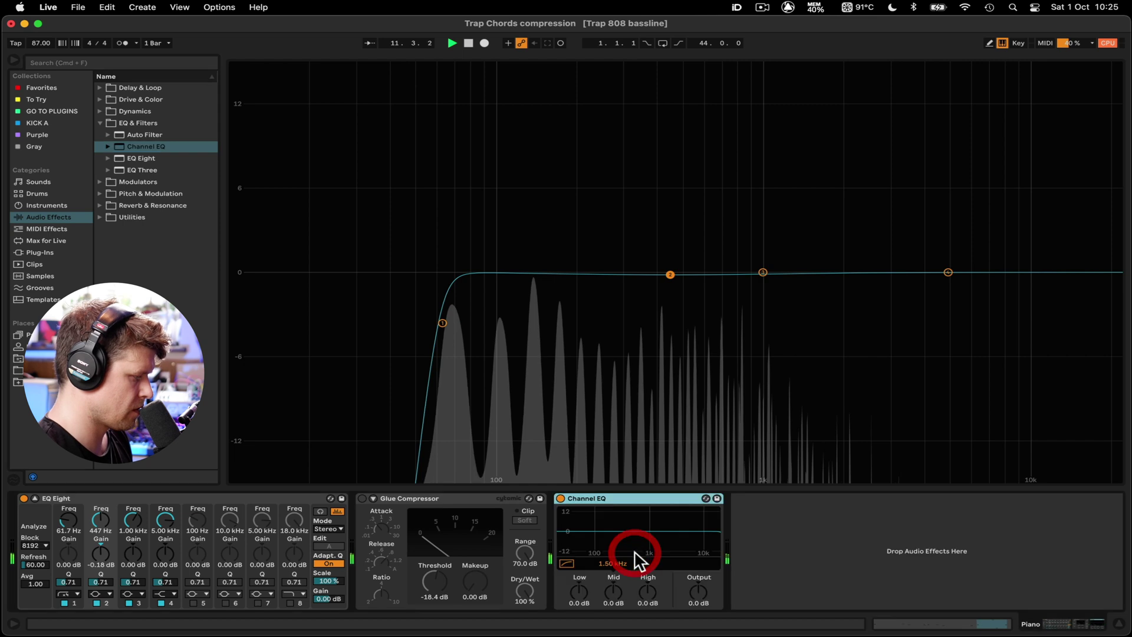
pyautogui.click(362, 499)
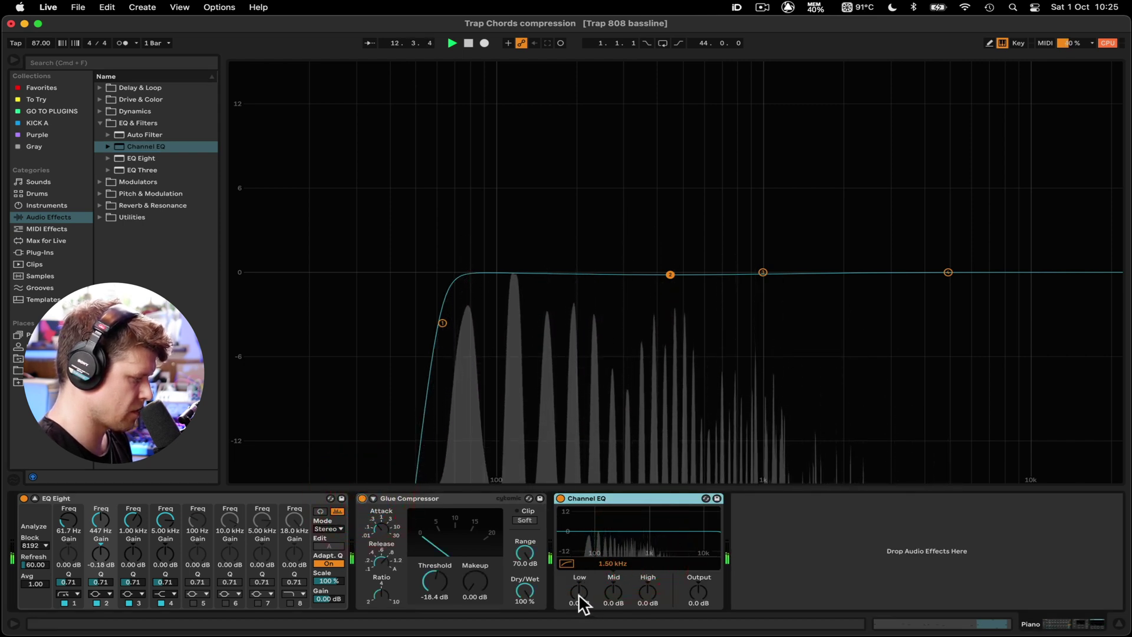
pyautogui.moveTo(579, 601); pyautogui.dragTo(577, 602)
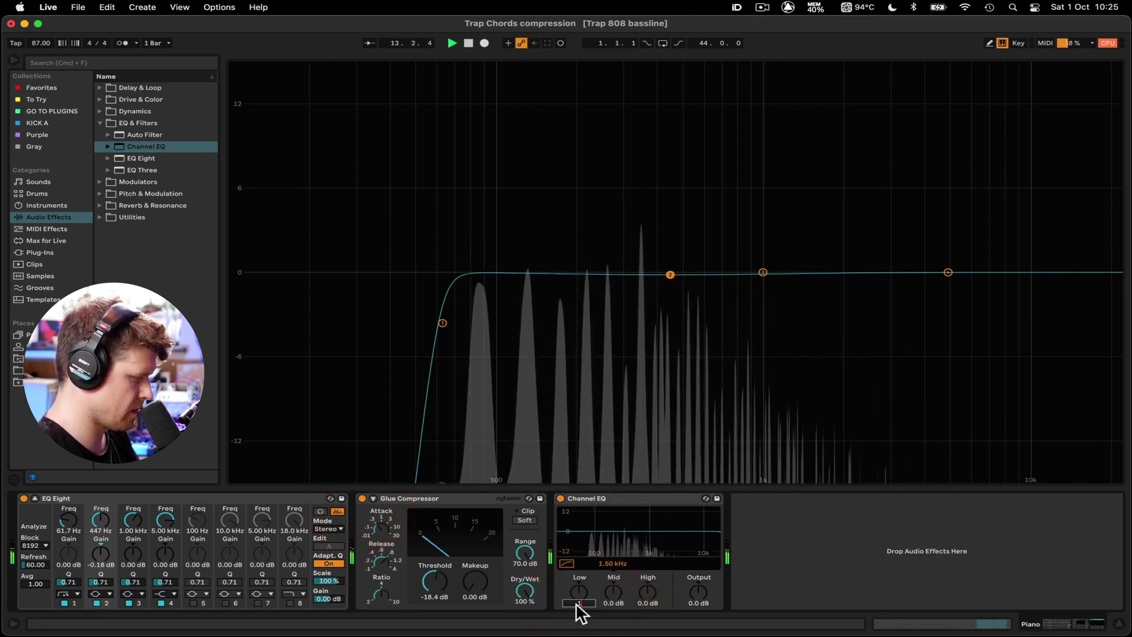
pyautogui.moveTo(645, 604); pyautogui.dragTo(645, 600)
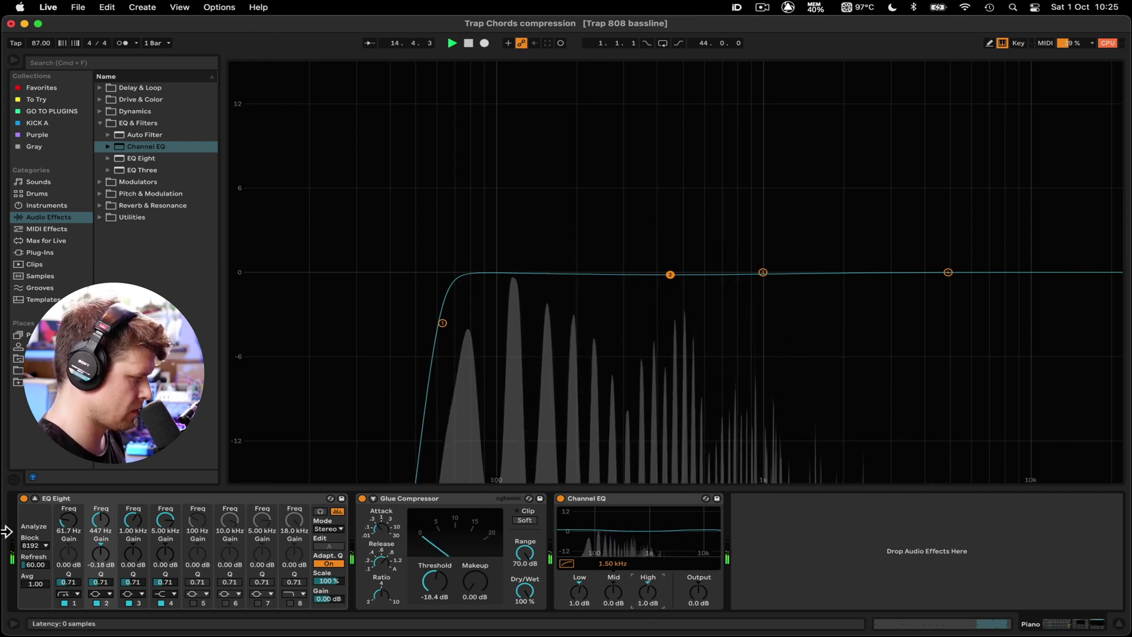
pyautogui.click(34, 499)
# Enable the Drums group's Glue Compressor and add a Channel EQ after it with Low and High gains at 1.0 dB
pyautogui.click(937, 127)
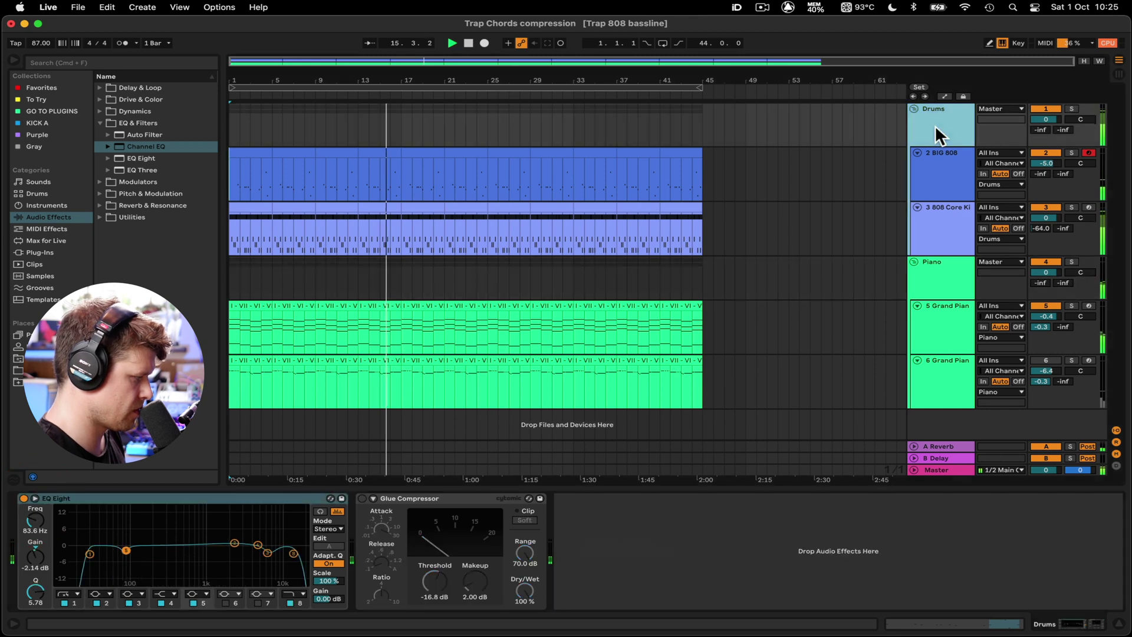
pyautogui.click(363, 498)
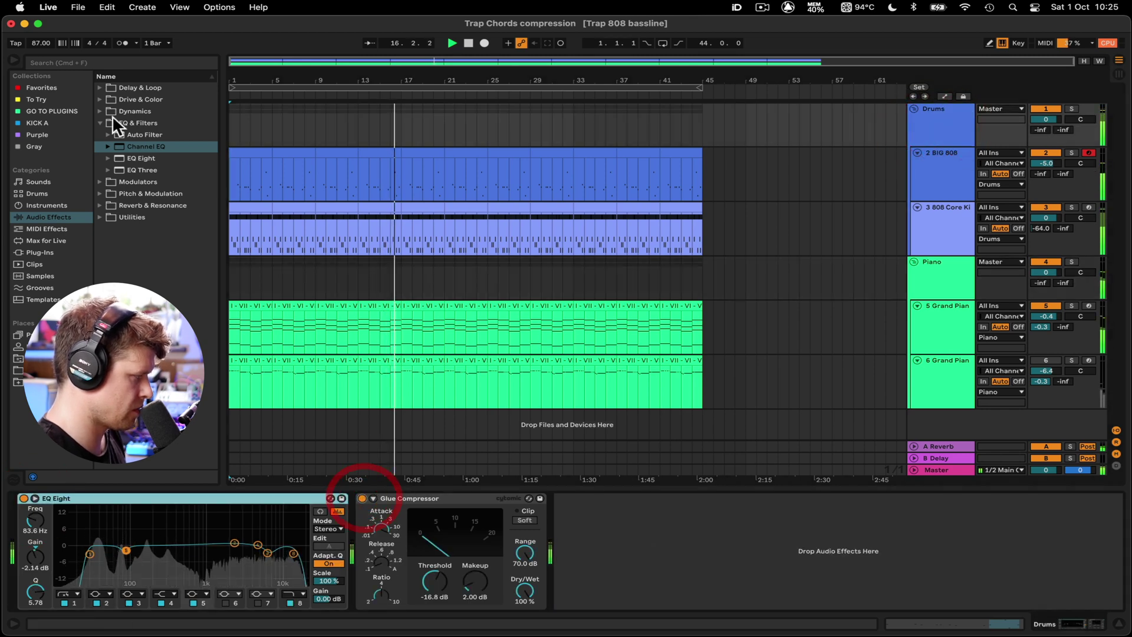
pyautogui.moveTo(140, 146); pyautogui.dragTo(548, 522)
pyautogui.moveTo(578, 592); pyautogui.dragTo(644, 601)
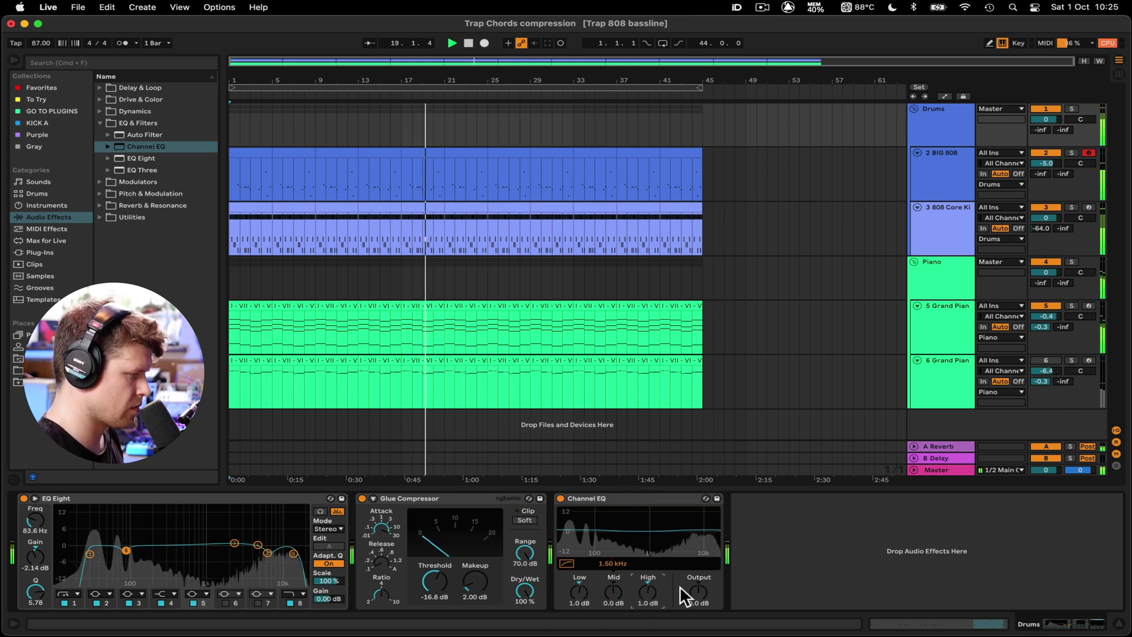